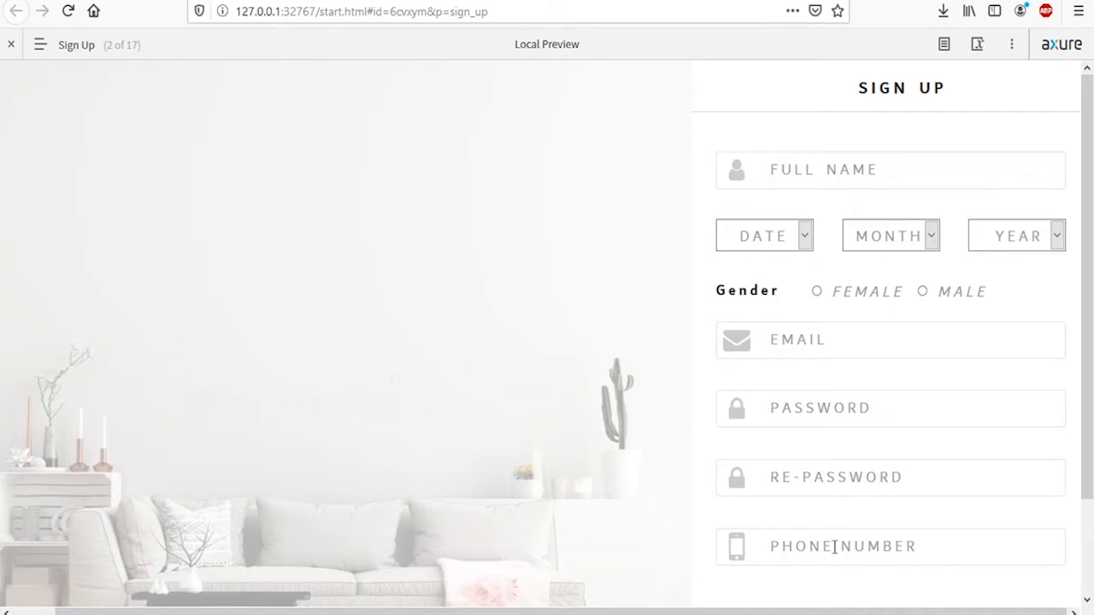
# Try submitting the empty sign-up form in the prototype preview to test its validation
pyautogui.scroll(-2, 858, 438)
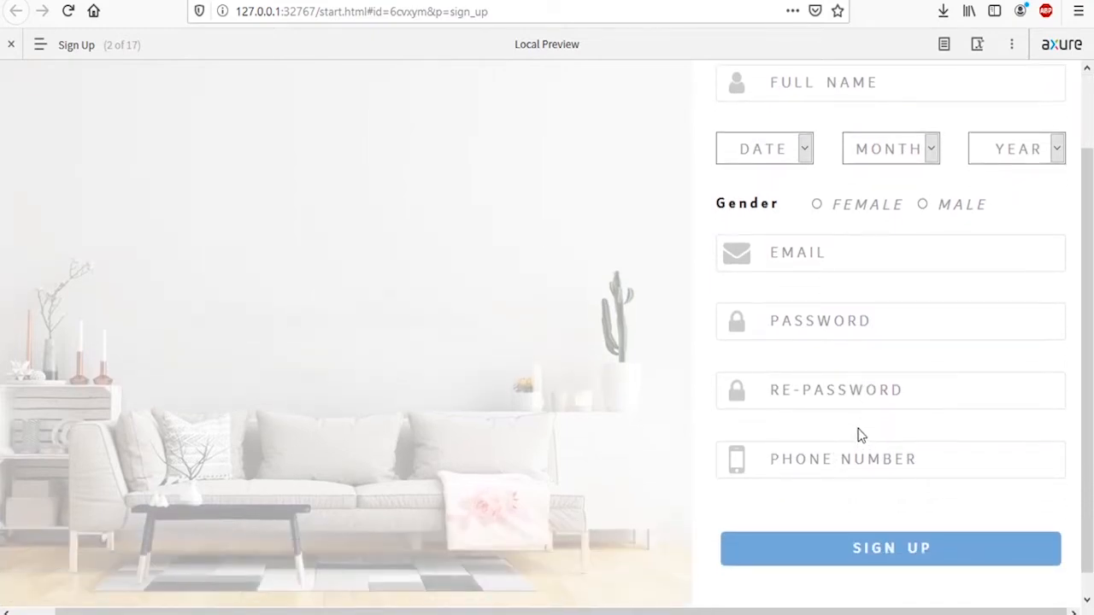
pyautogui.click(871, 551)
pyautogui.scroll(2, 953, 512)
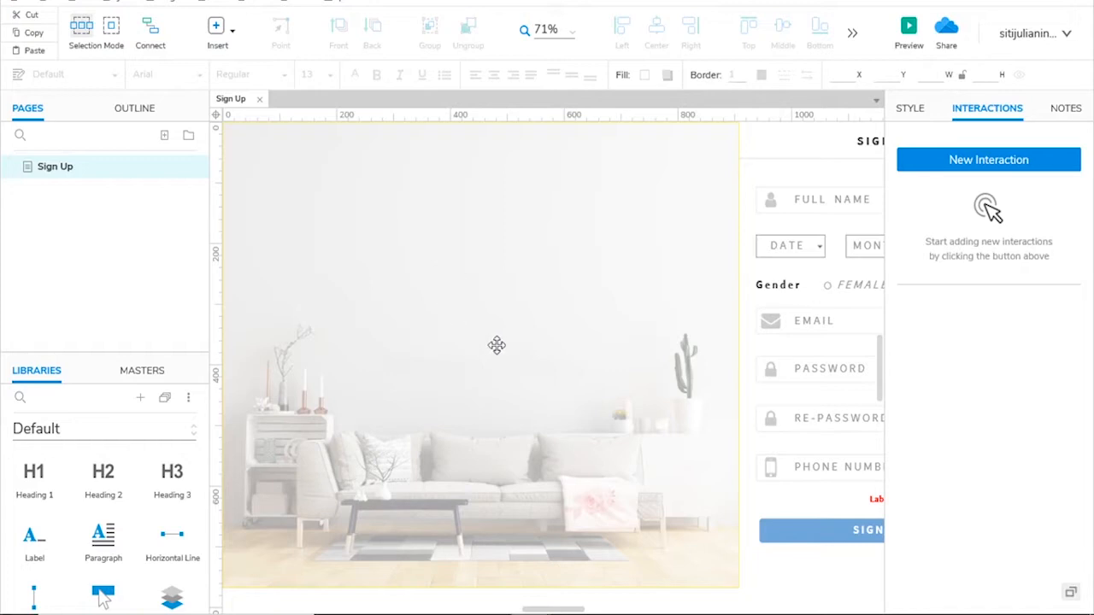
# Check the widget names of the full name, email, password, re-password and phone number text fields on the Sign Up page
pyautogui.hscroll(5, 570, 610)
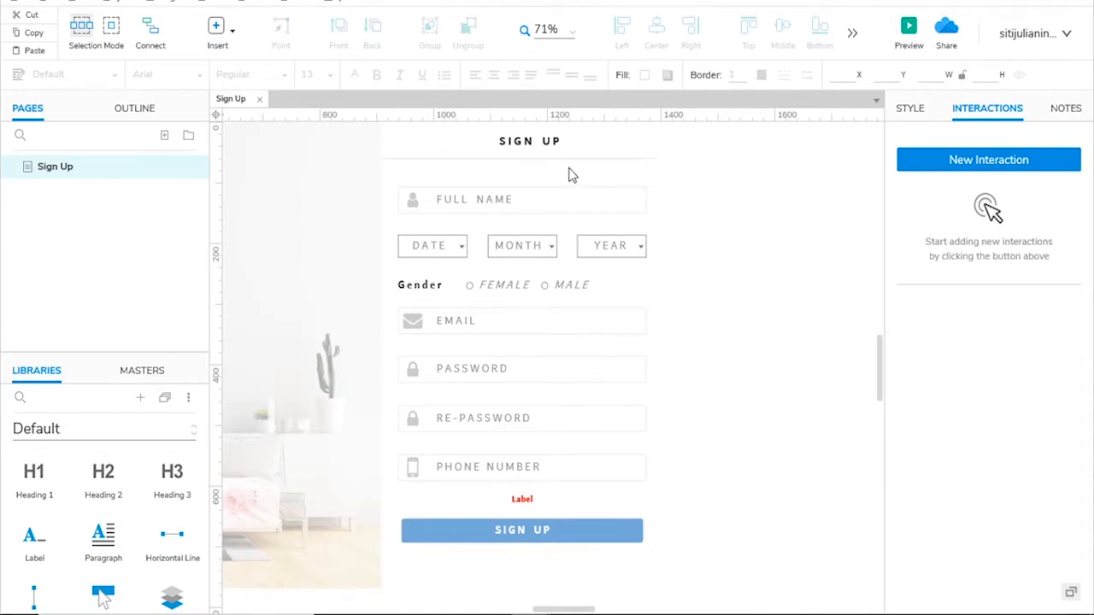
pyautogui.click(491, 200)
pyautogui.click(496, 321)
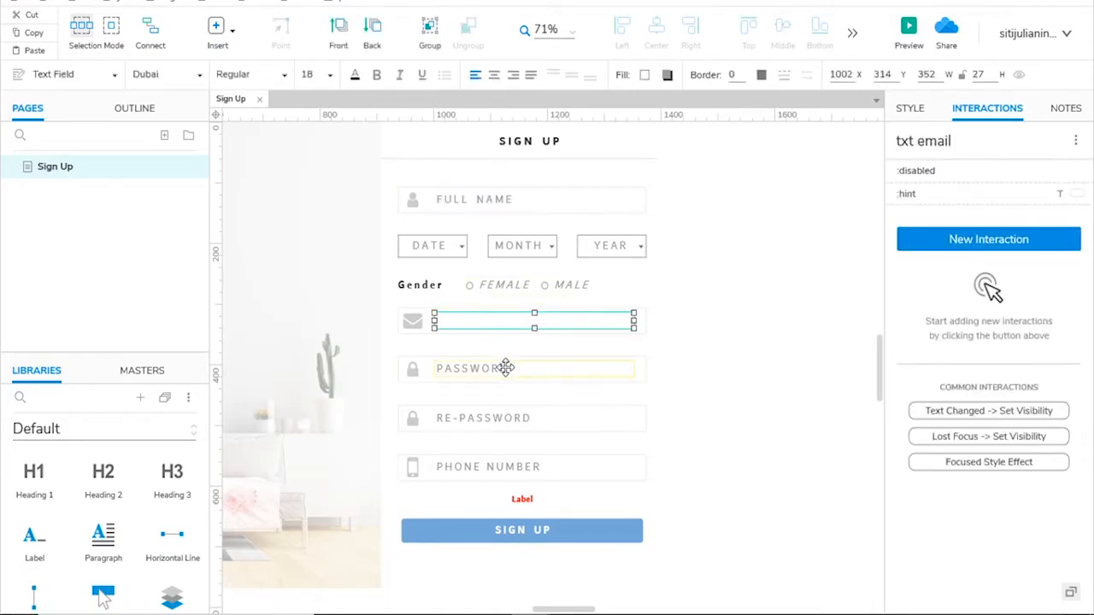
pyautogui.click(505, 368)
pyautogui.click(516, 418)
pyautogui.click(522, 462)
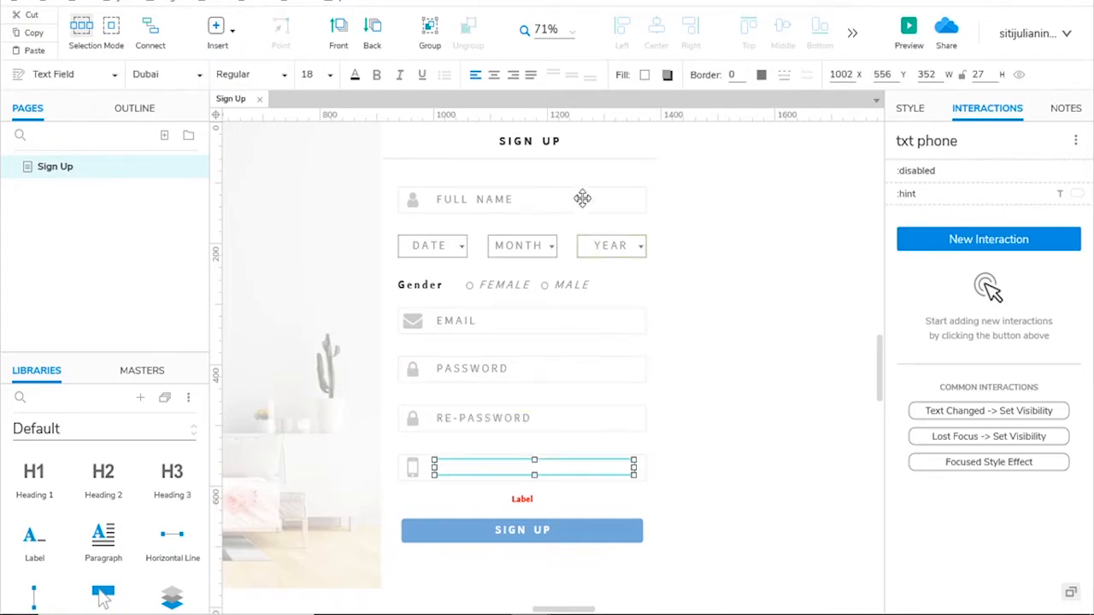
pyautogui.click(484, 203)
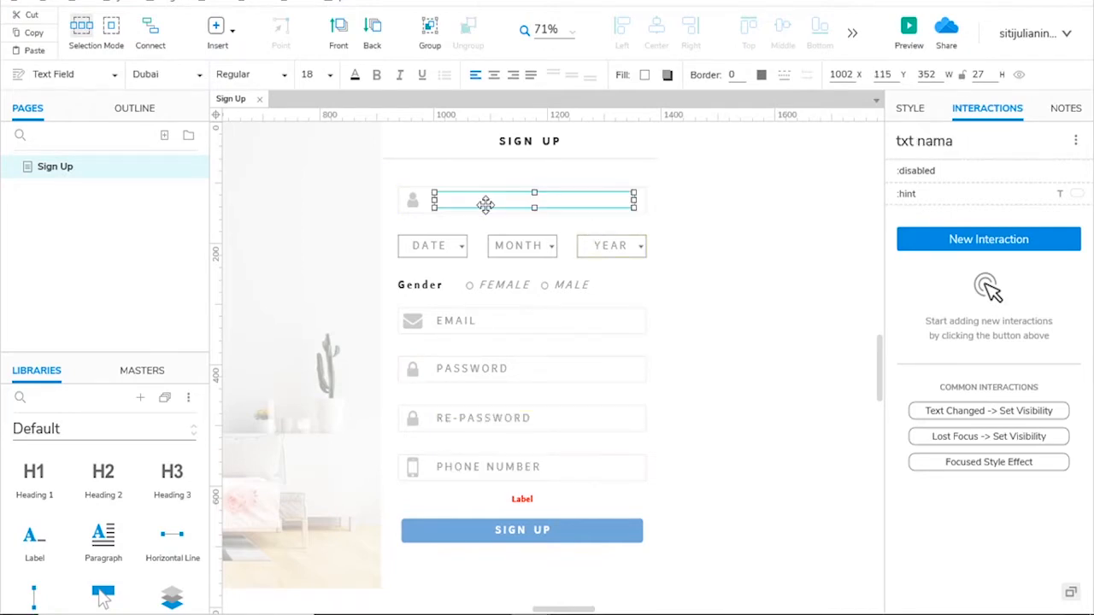
pyautogui.click(412, 202)
pyautogui.click(402, 199)
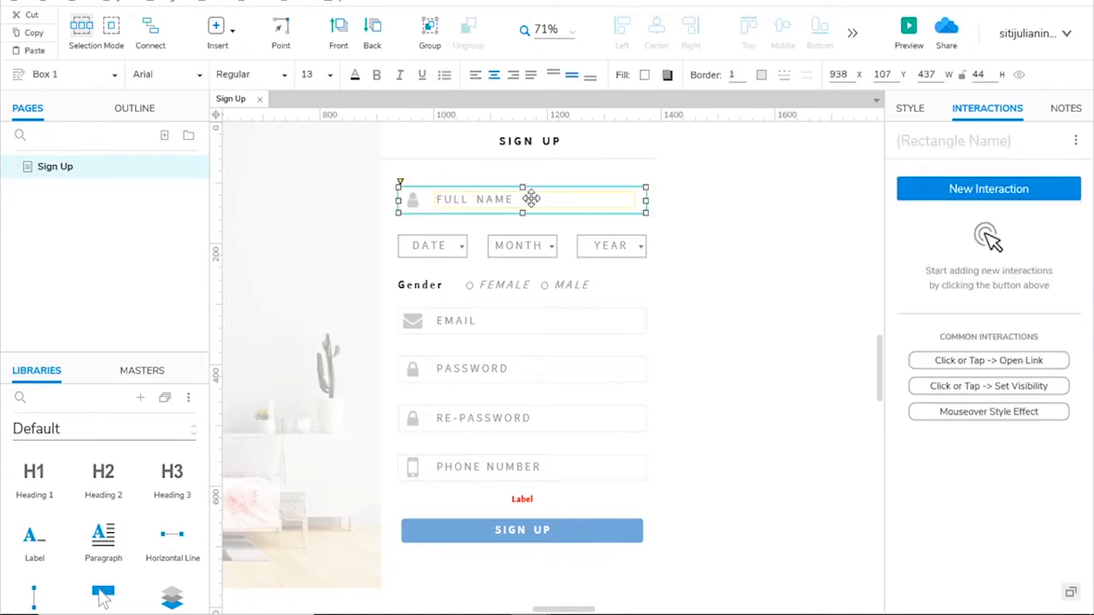
# Check the widget names of the date, month and year droplists, gender radio buttons, red error label and SIGN UP button
pyautogui.click(437, 245)
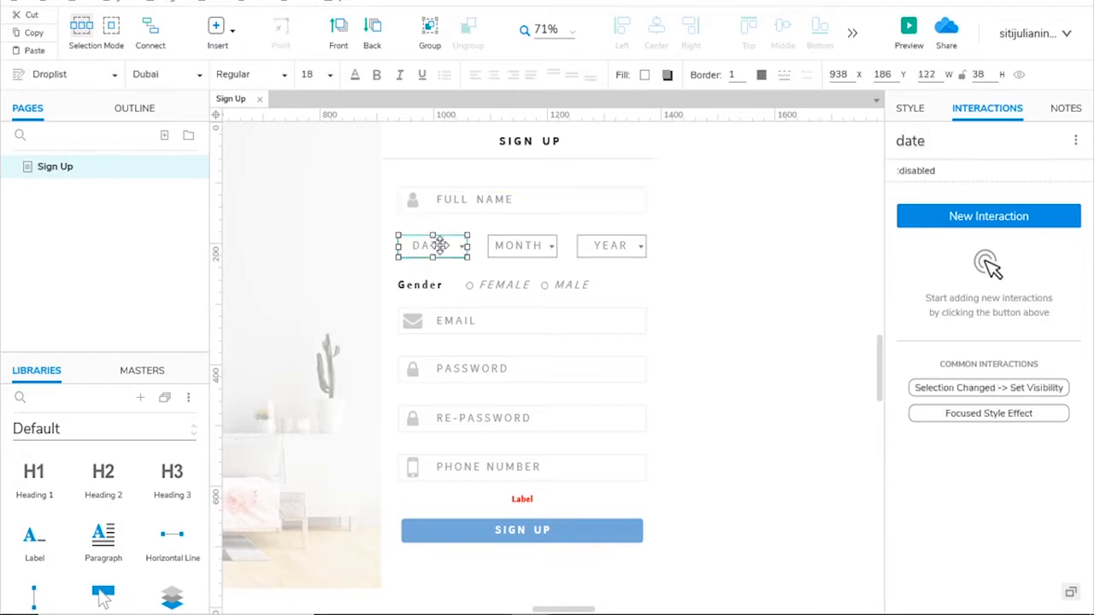
pyautogui.click(526, 245)
pyautogui.click(629, 246)
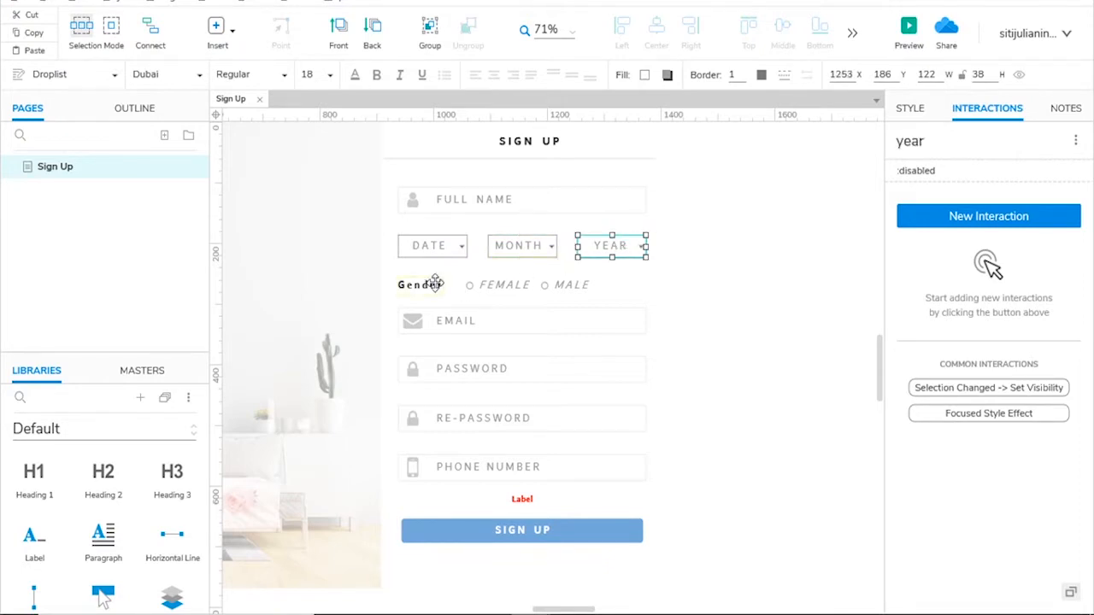
pyautogui.click(497, 288)
pyautogui.click(587, 289)
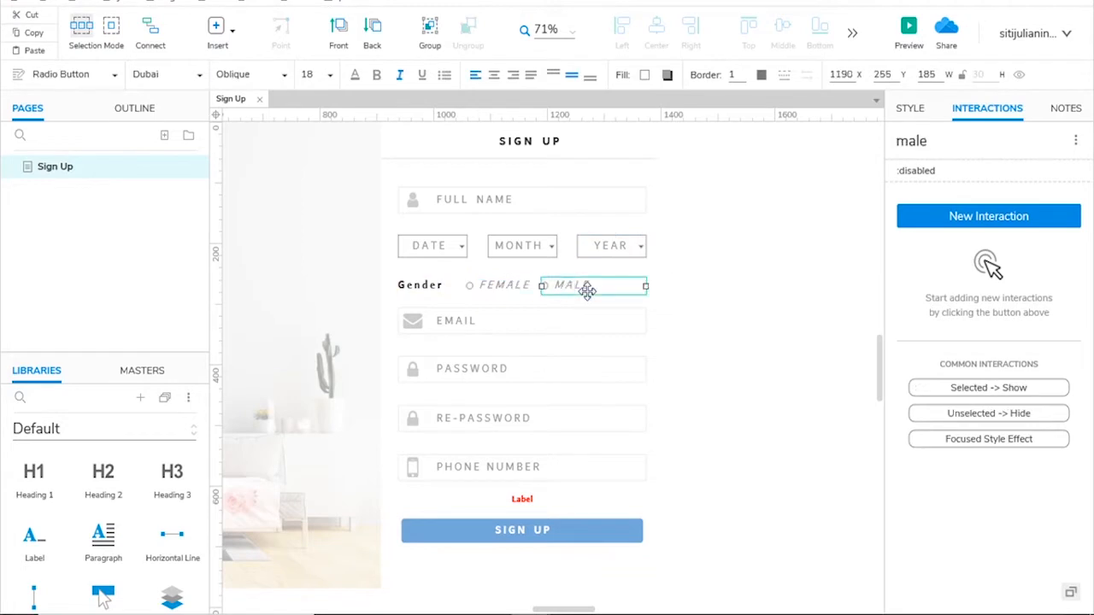
pyautogui.click(544, 502)
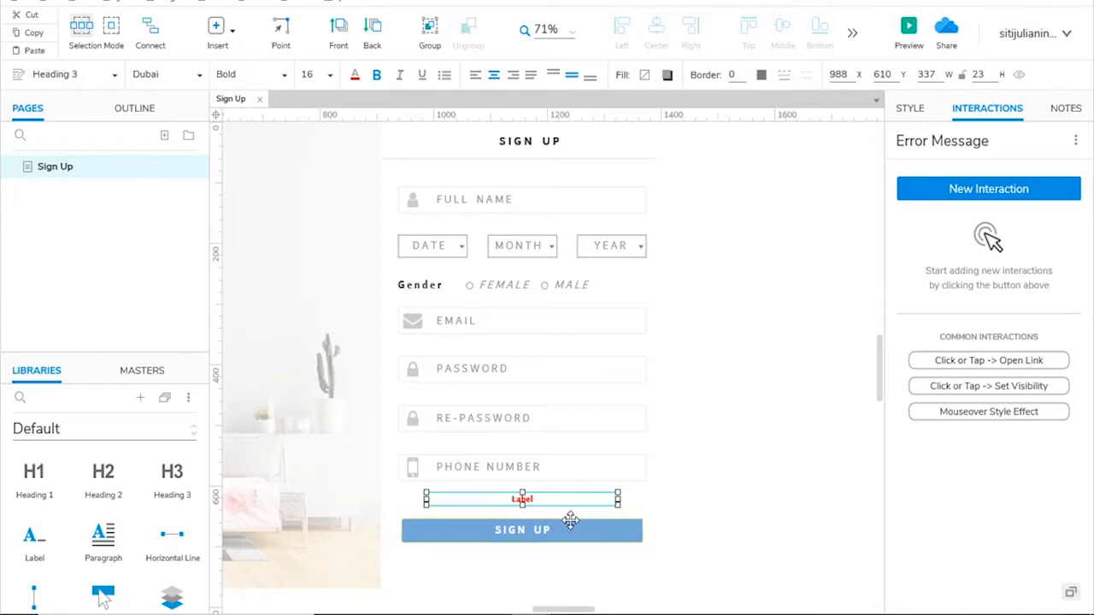
pyautogui.click(570, 531)
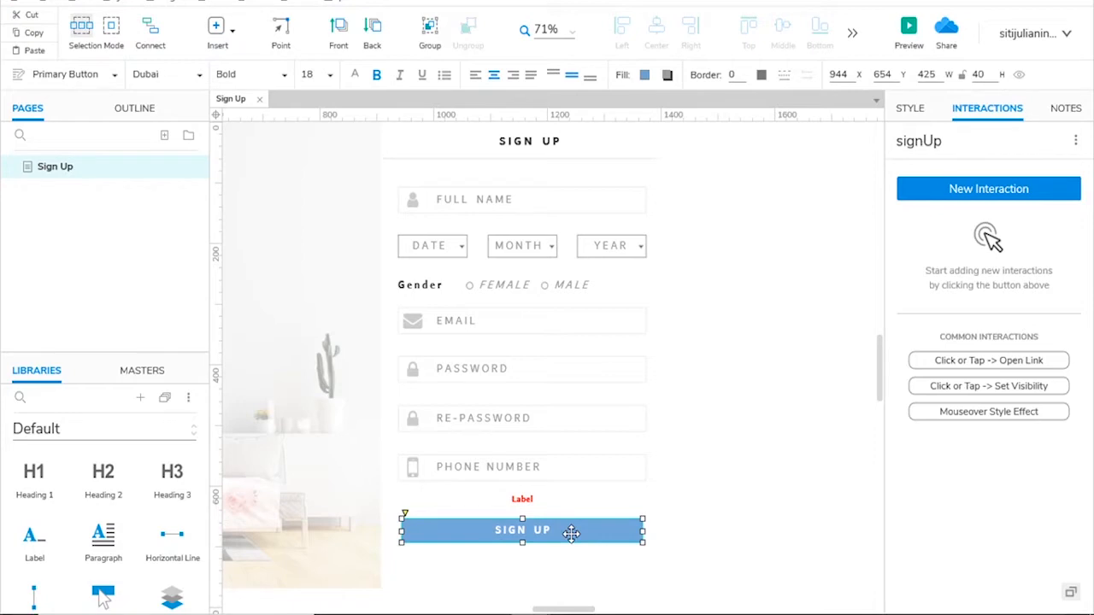
# Review every form widget's name again in order, from the full name field down to the SIGN UP button
pyautogui.click(544, 202)
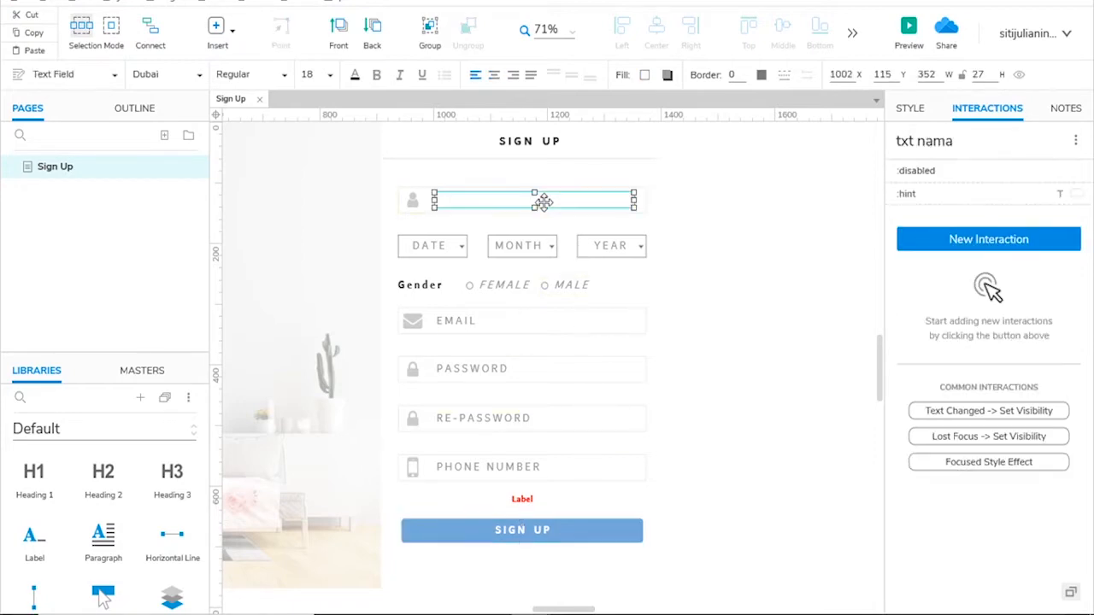
pyautogui.click(446, 244)
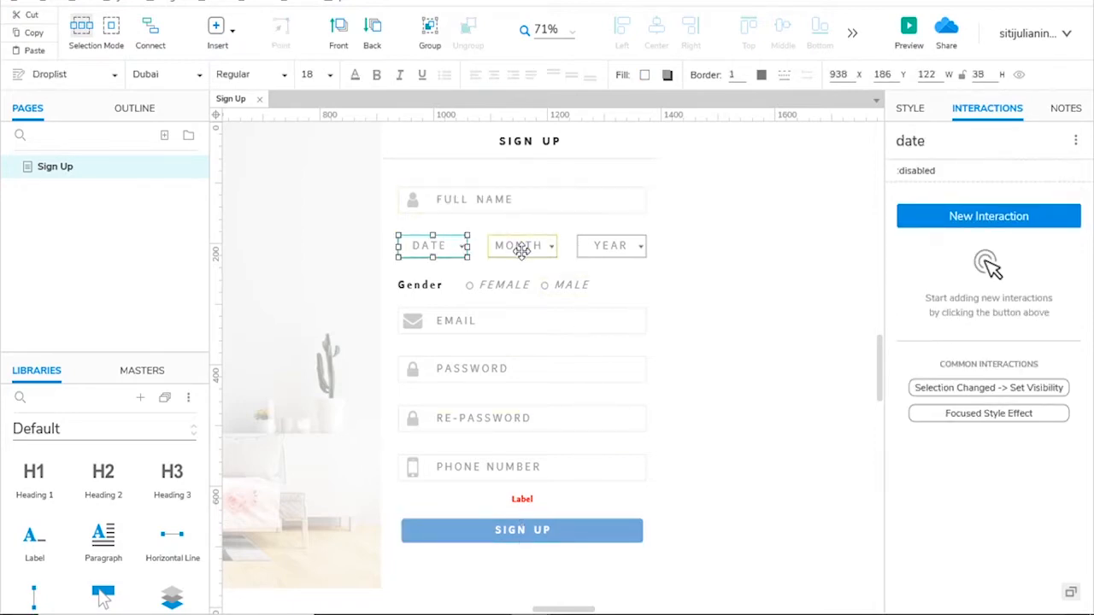
pyautogui.click(521, 247)
pyautogui.click(612, 247)
pyautogui.click(535, 284)
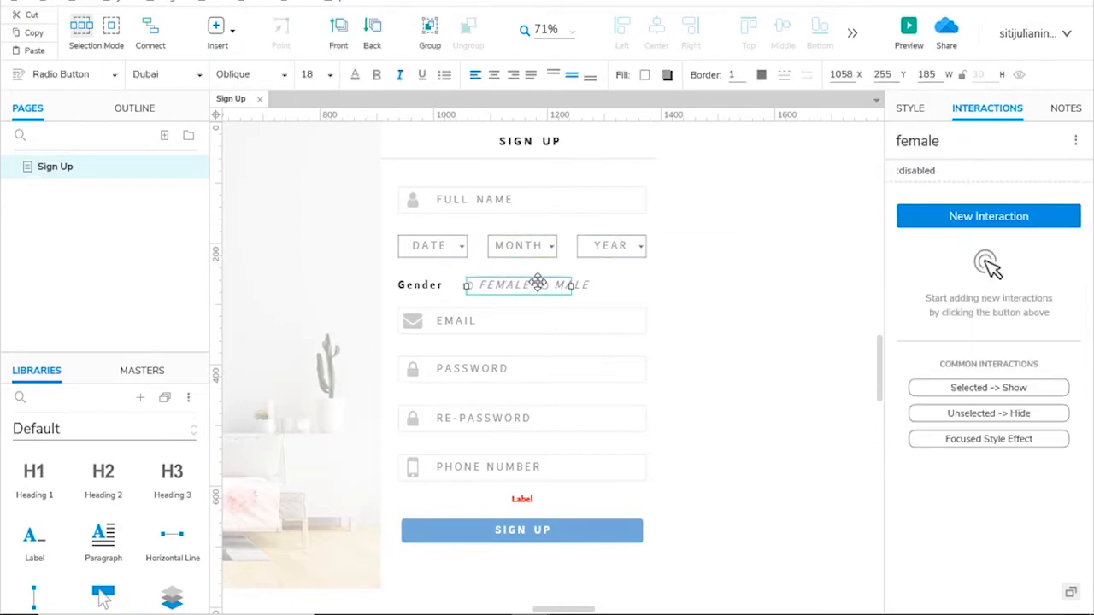
pyautogui.click(574, 285)
pyautogui.click(535, 320)
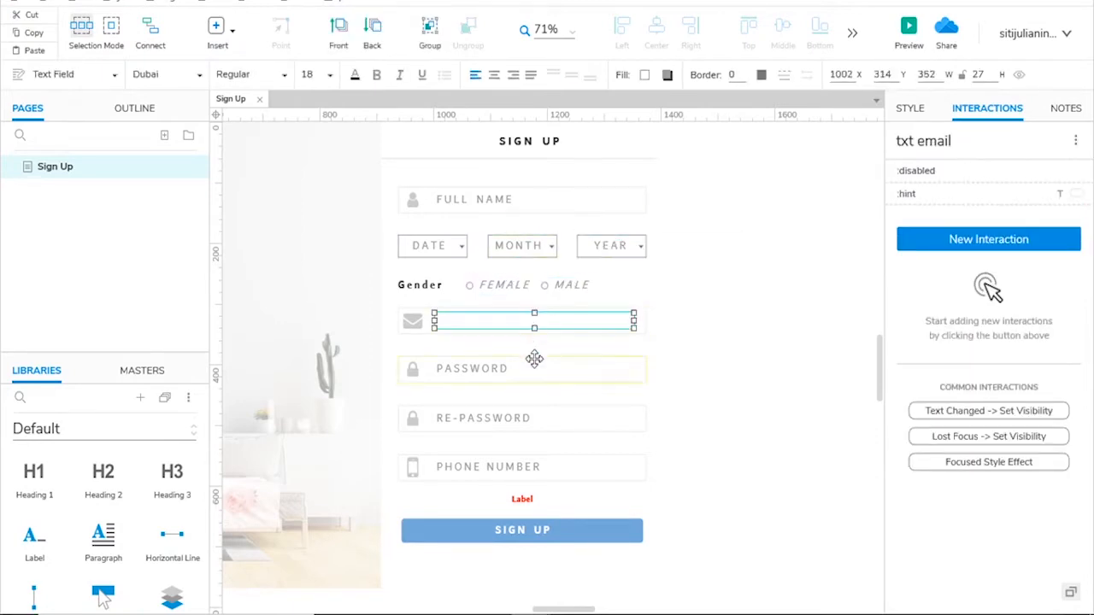
pyautogui.click(533, 368)
pyautogui.click(525, 419)
pyautogui.click(517, 467)
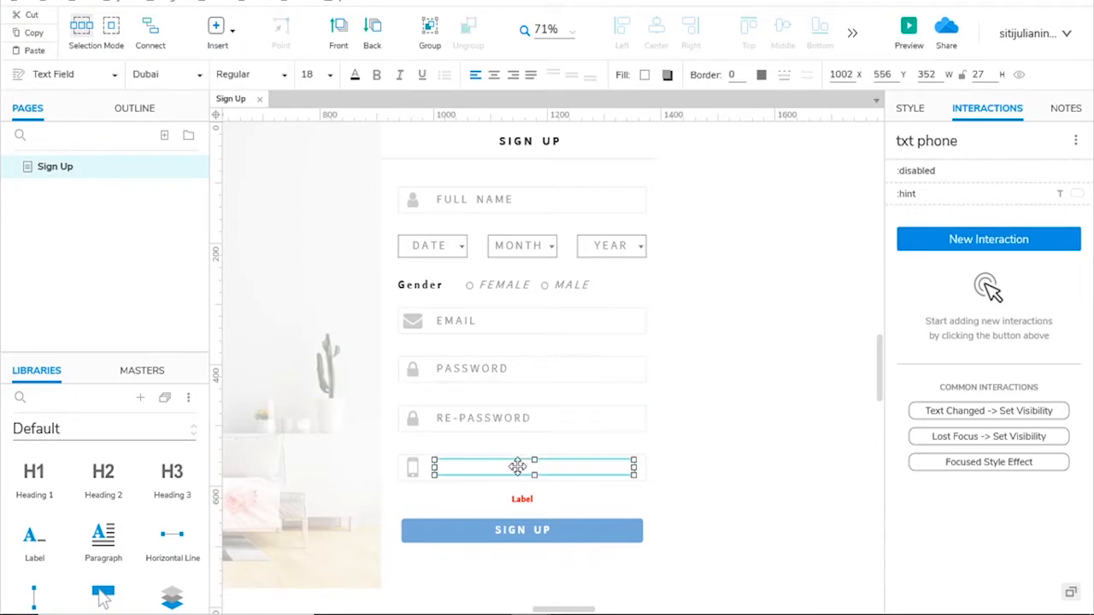
pyautogui.click(520, 499)
pyautogui.click(537, 529)
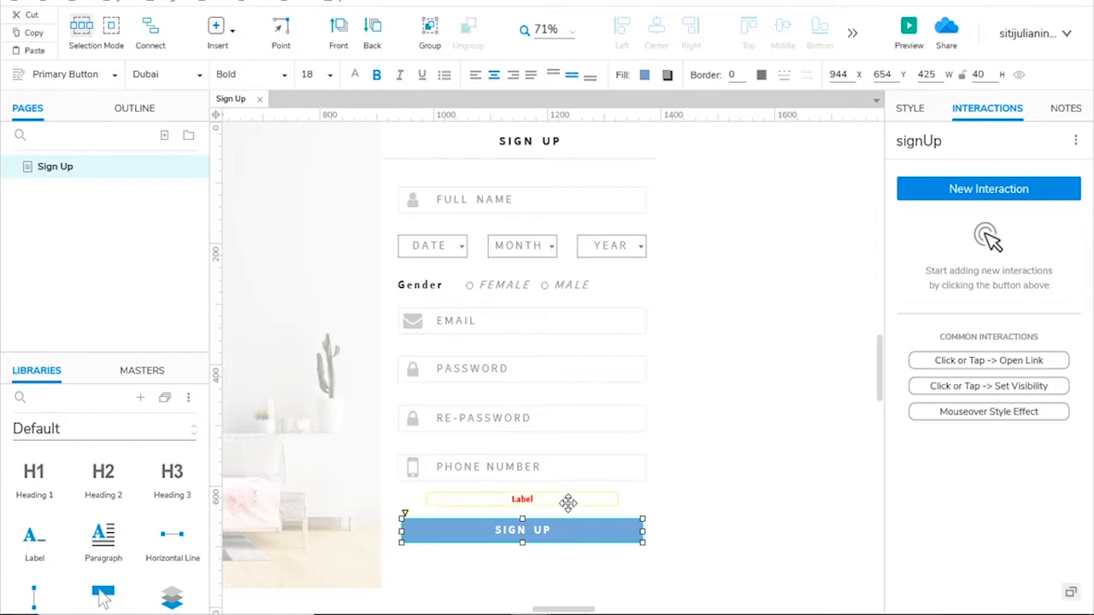
# Clear the placeholder text of the red Error Message label above the SIGN UP button
pyautogui.doubleClick(569, 506)
pyautogui.press('BackSpace')
pyautogui.click(706, 493)
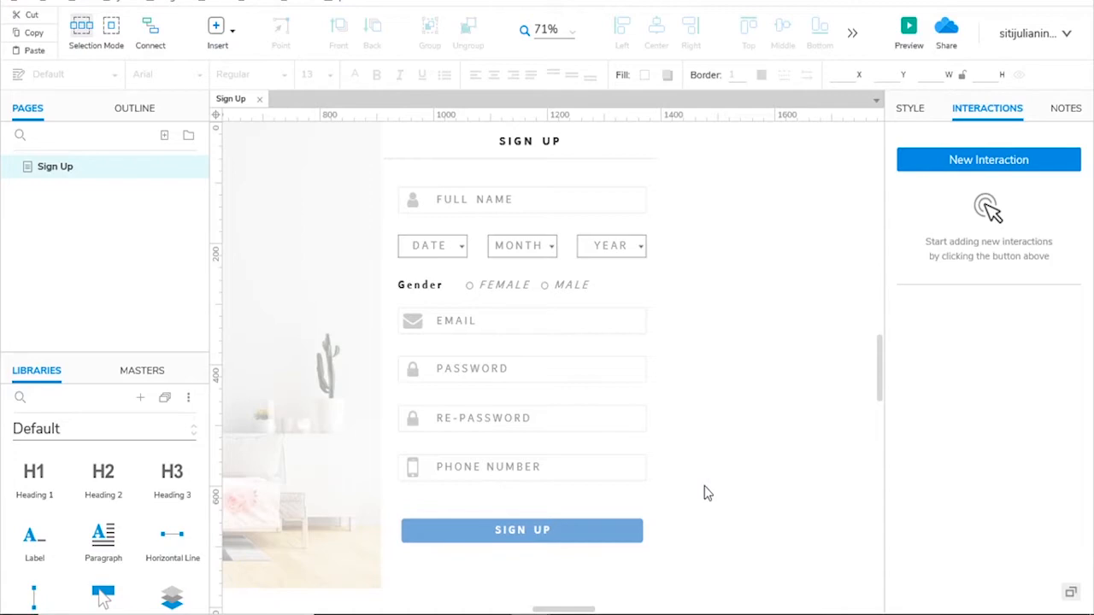
# Add a Click or Tap interaction without any action to the SIGN UP button
pyautogui.click(564, 530)
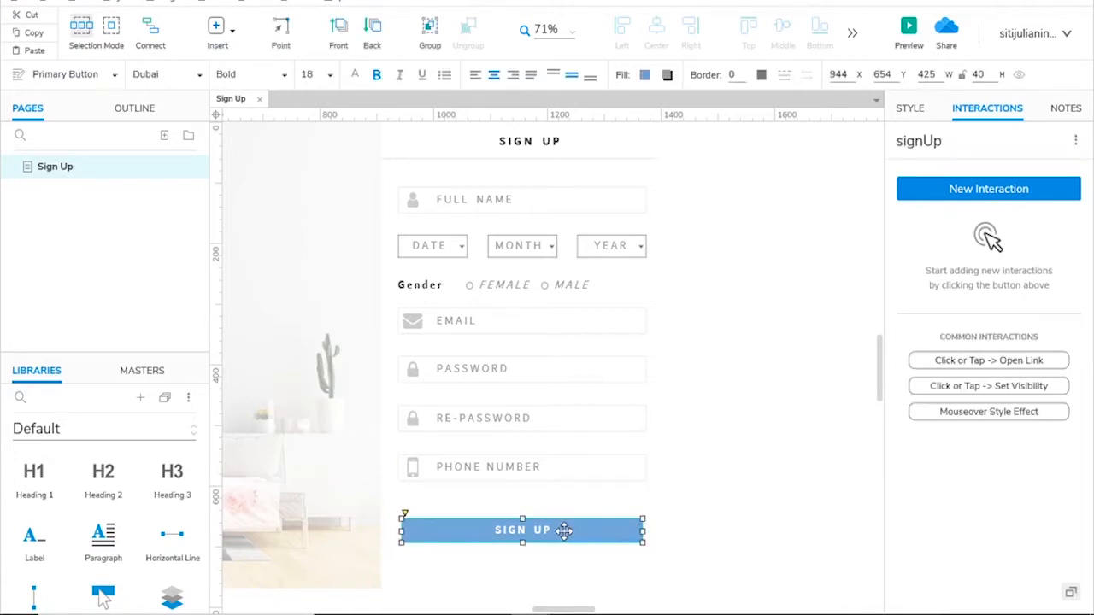
pyautogui.click(943, 195)
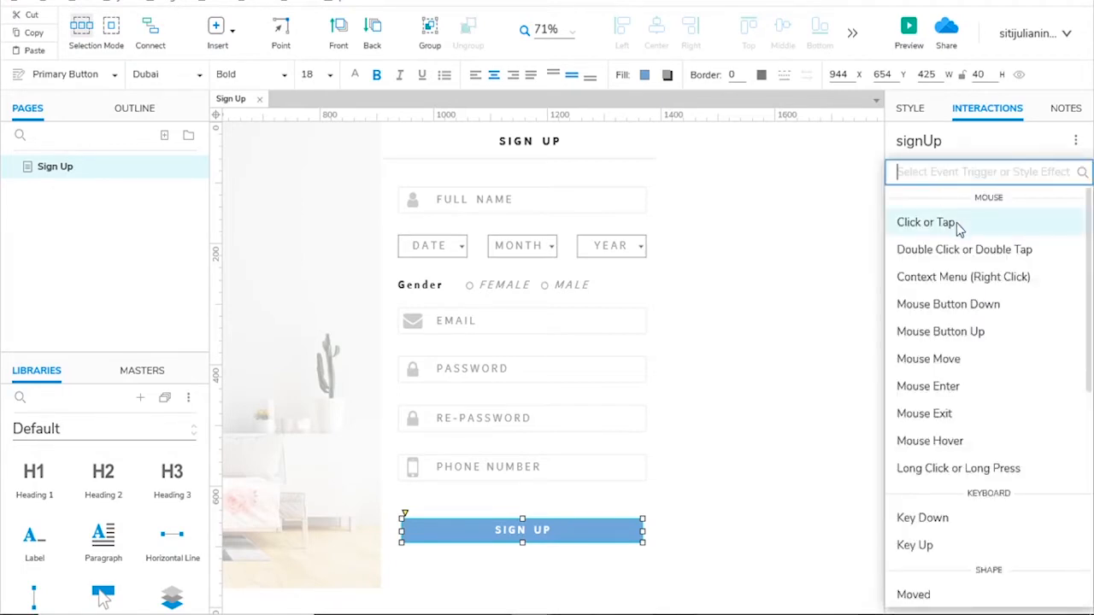
pyautogui.click(956, 222)
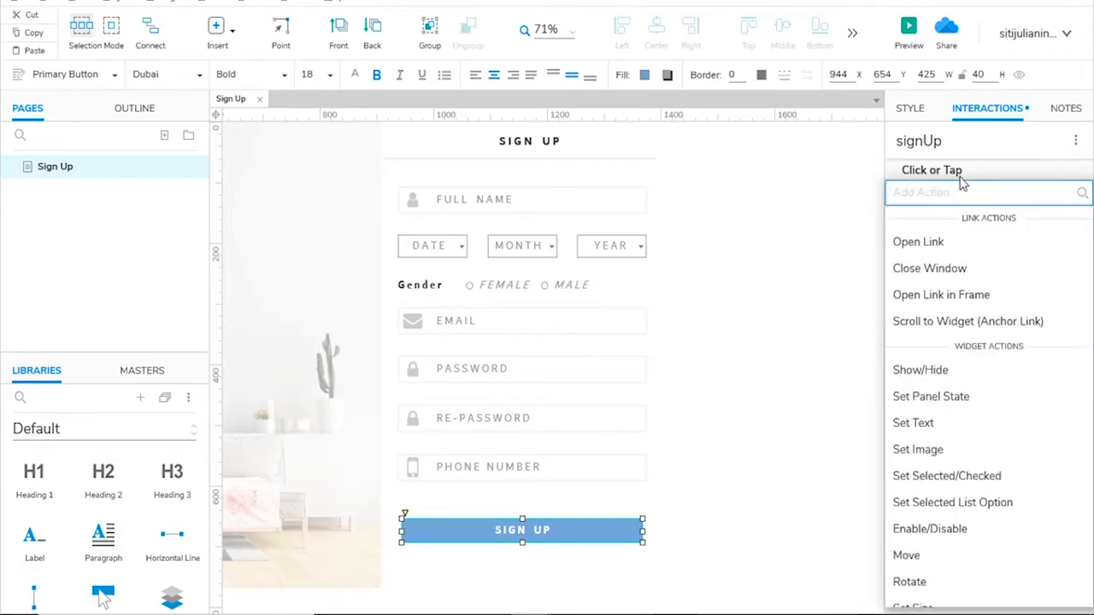
pyautogui.click(961, 182)
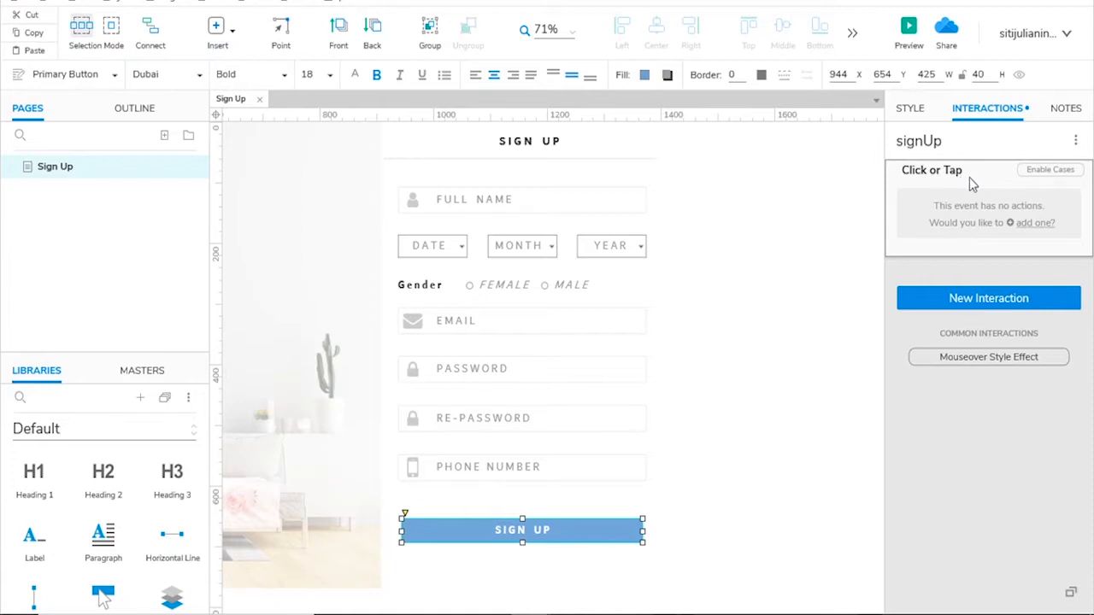
# Enable cases for the Click or Tap event and name the first case "fullname harus diisi"
pyautogui.click(1057, 172)
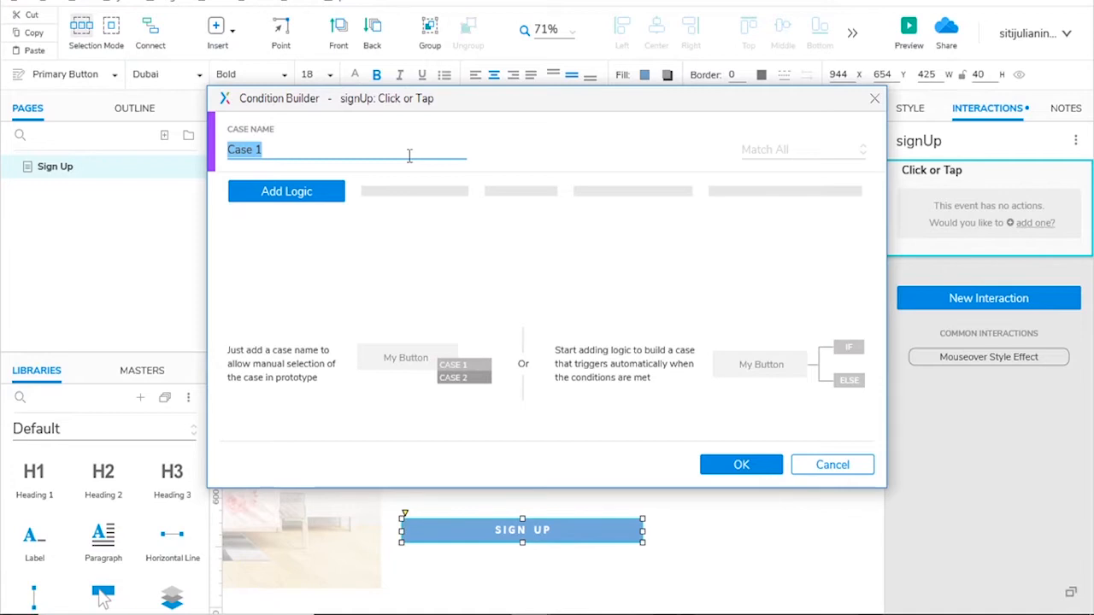
pyautogui.write('fullname harus diisu')
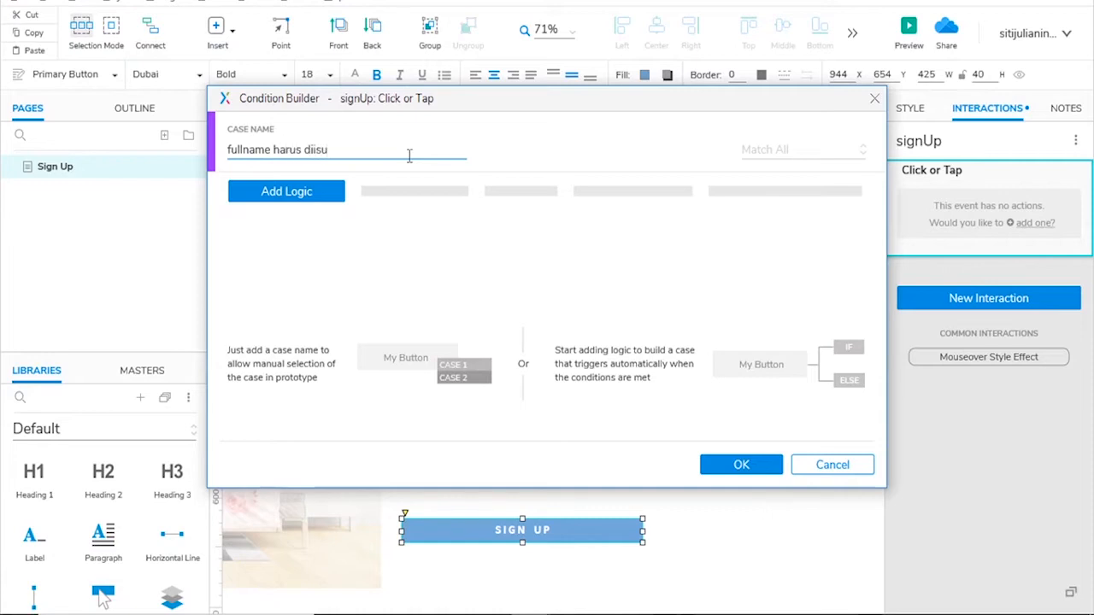
pyautogui.press('BackSpace')
pyautogui.write('i')
# Add the case condition that text on widget txt nama equals empty text, and confirm it
pyautogui.click(316, 196)
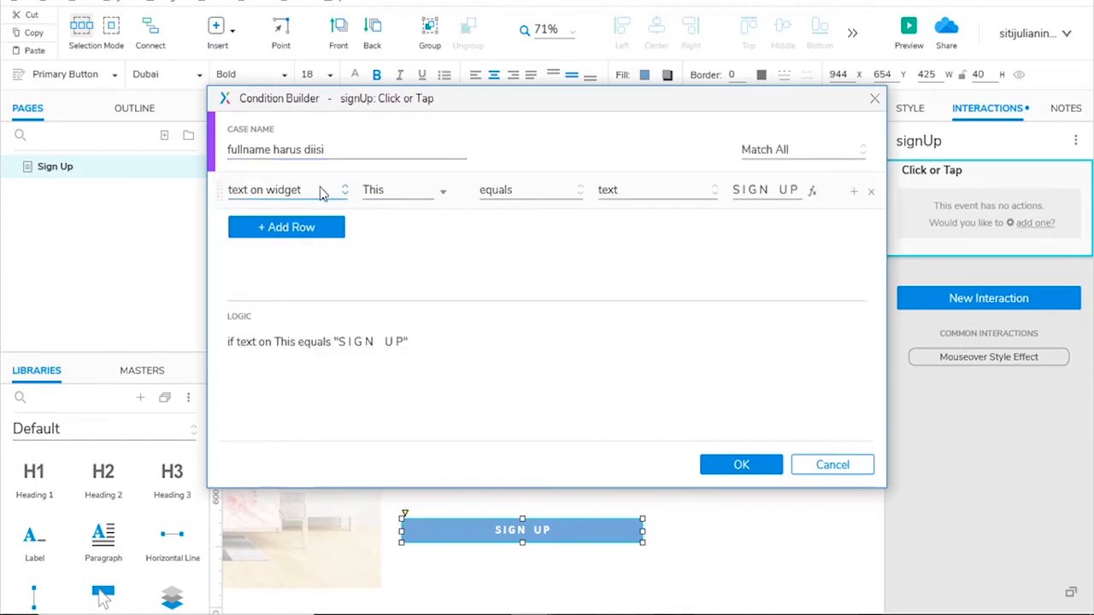
pyautogui.click(306, 193)
pyautogui.click(298, 291)
pyautogui.click(389, 189)
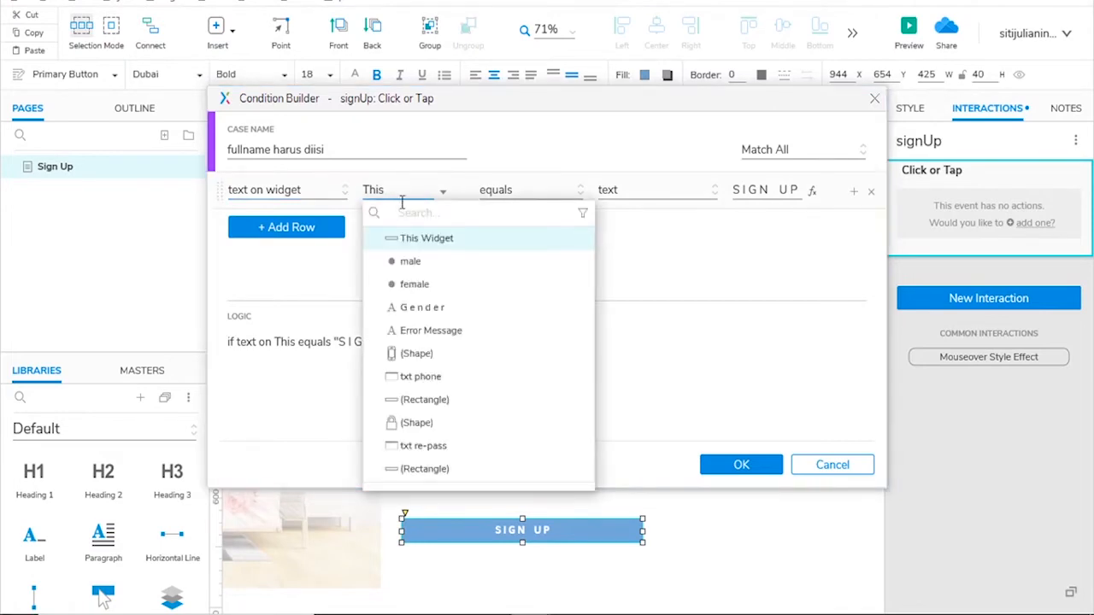
pyautogui.write('txt')
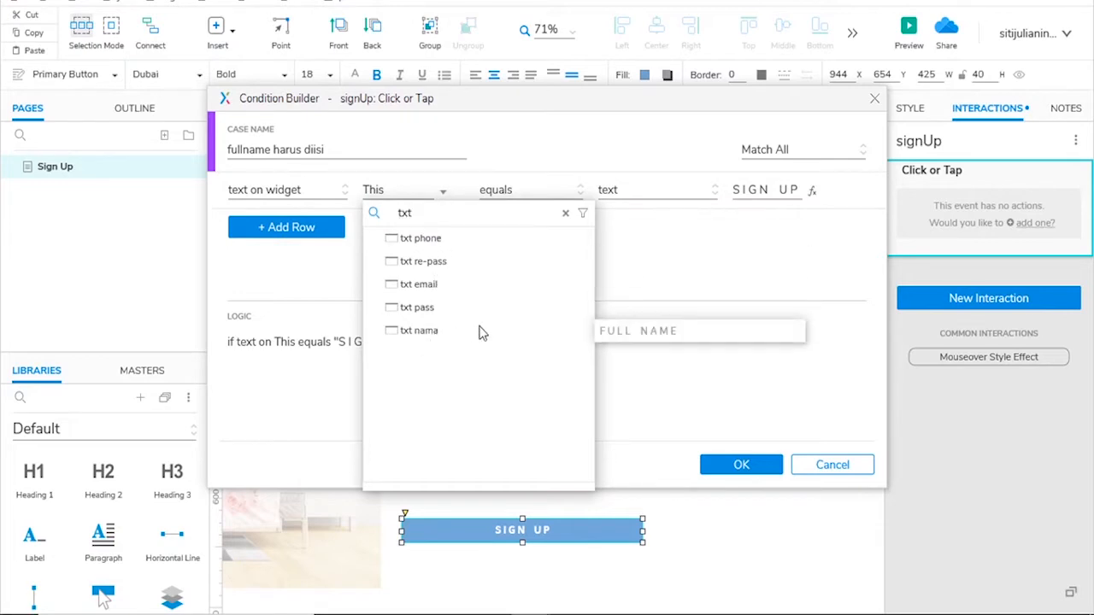
pyautogui.click(414, 333)
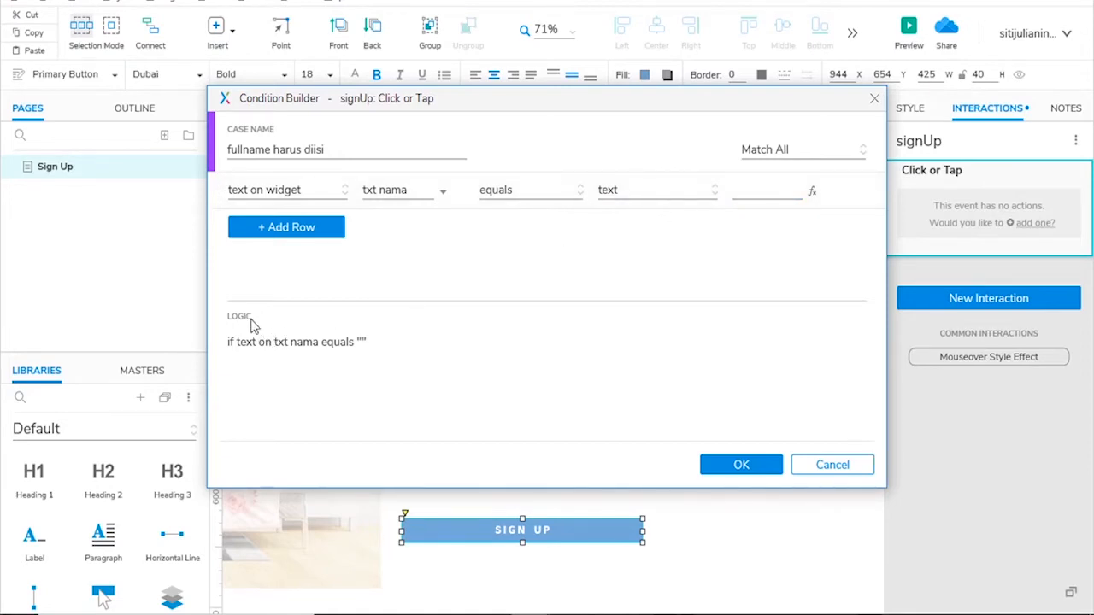
pyautogui.click(733, 468)
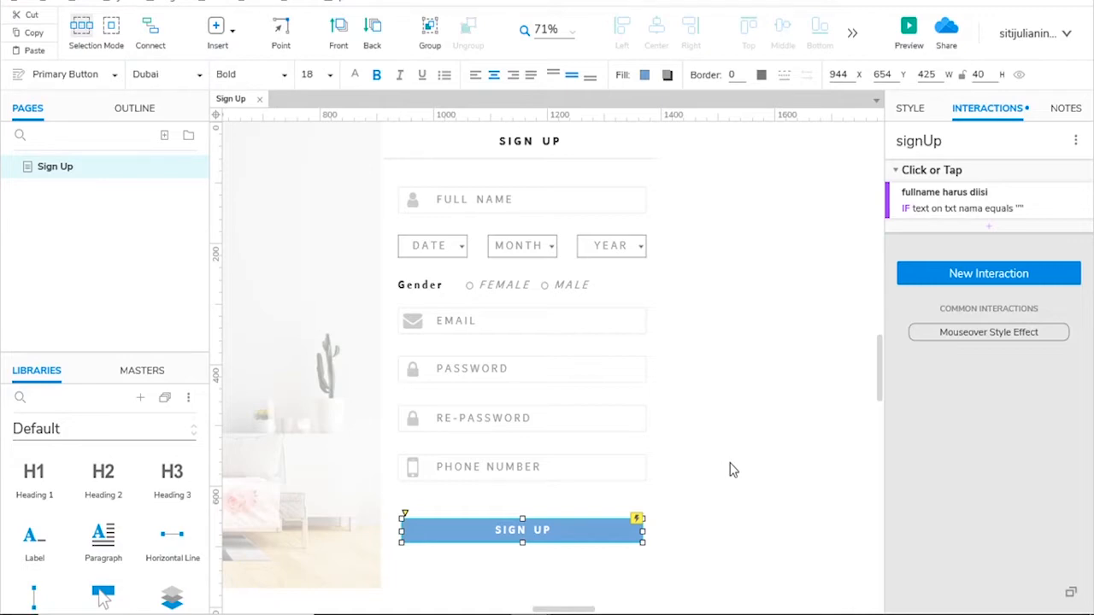
# Add a Set Text action to the "fullname harus diisi" case that sets Error Message to the text "fullname harus diisi"
pyautogui.click(989, 228)
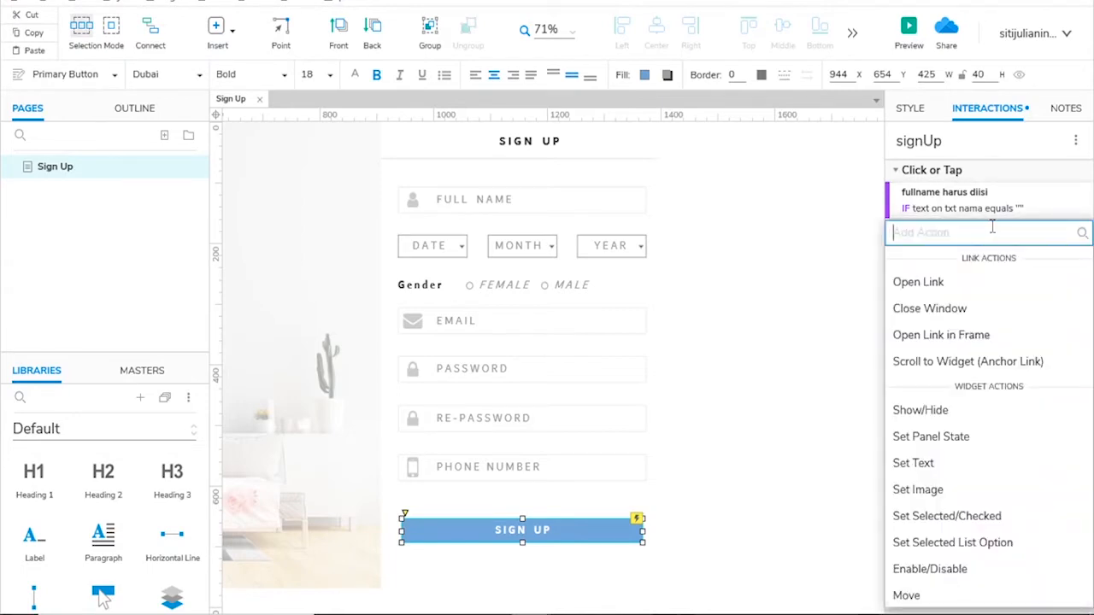
pyautogui.click(950, 464)
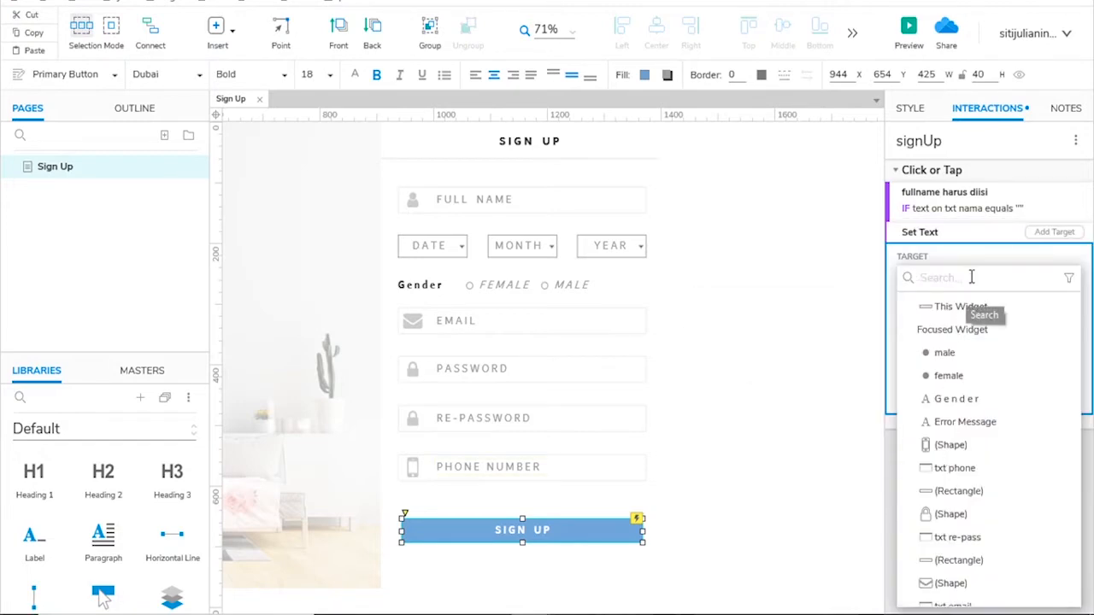
pyautogui.write('l')
pyautogui.press('BackSpace')
pyautogui.write('err')
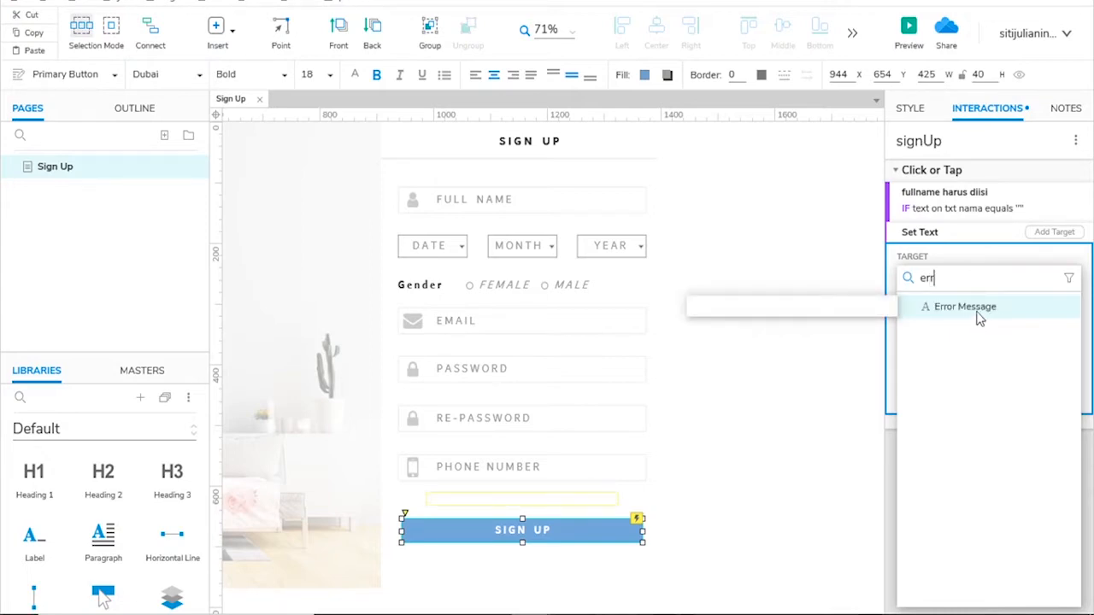
pyautogui.click(974, 308)
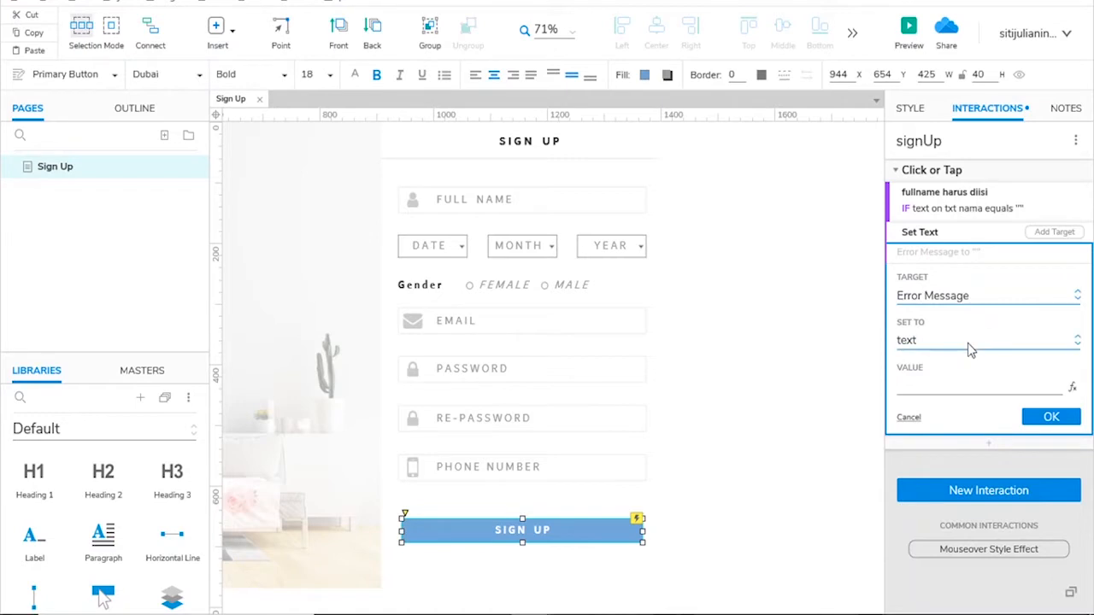
pyautogui.click(938, 386)
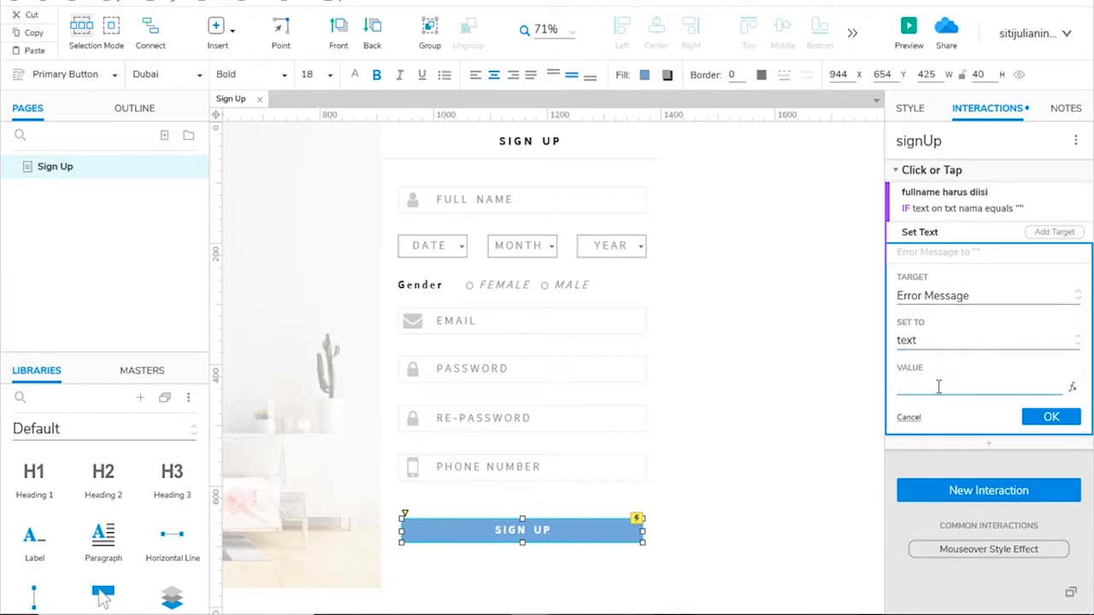
pyautogui.write('fullname harus  diid')
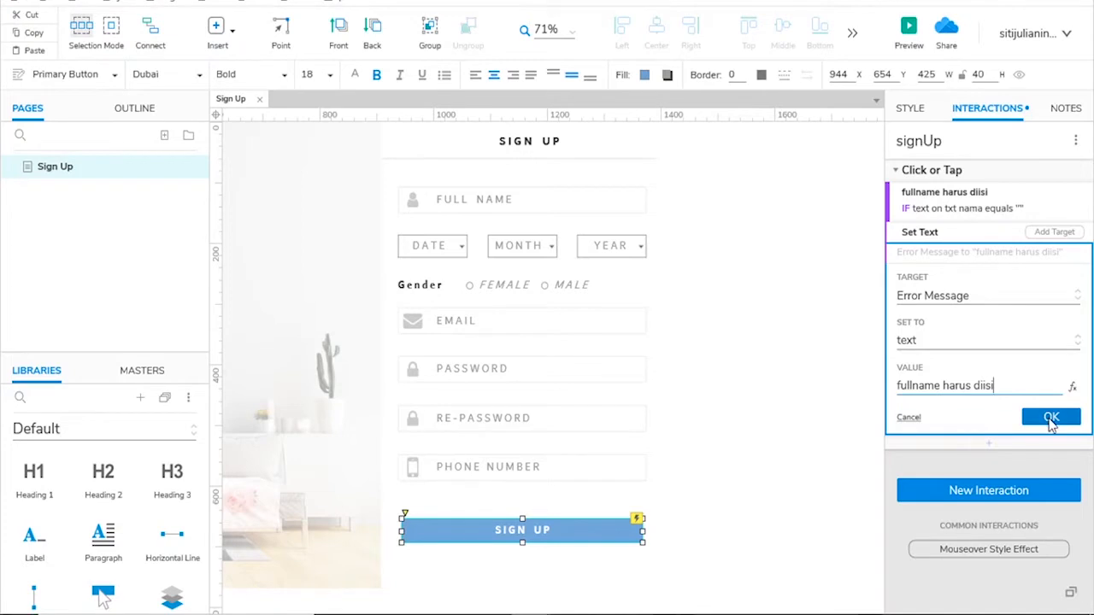
pyautogui.click(1051, 418)
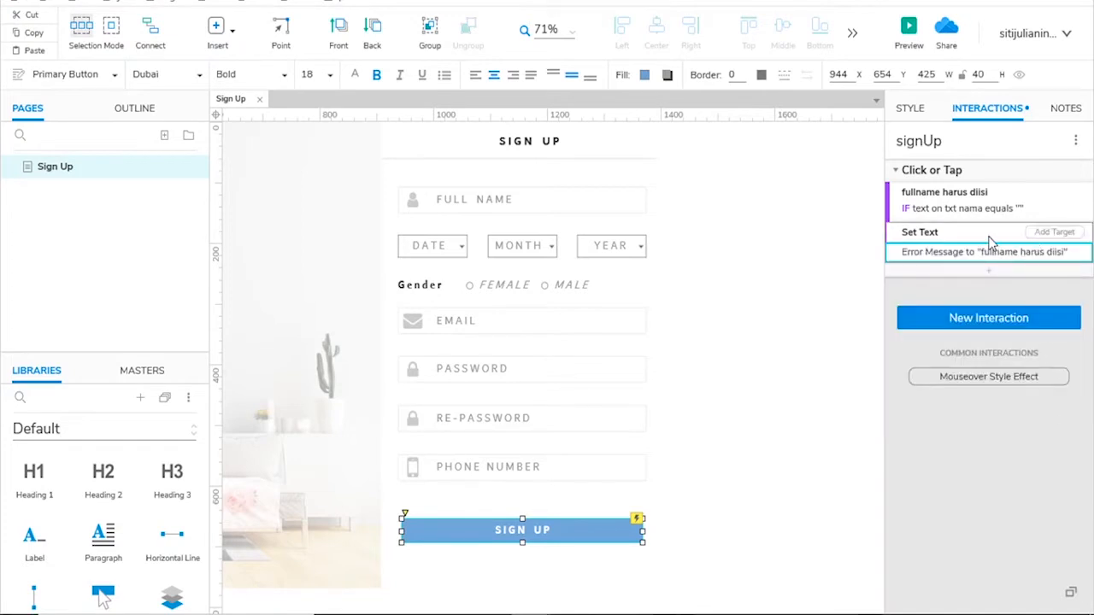
# Add a Wait action of 1000 ms after the Set Text action in the "fullname harus diisi" case
pyautogui.click(989, 270)
pyautogui.scroll(-5, 979, 341)
pyautogui.scroll(-4, 968, 408)
pyautogui.click(938, 540)
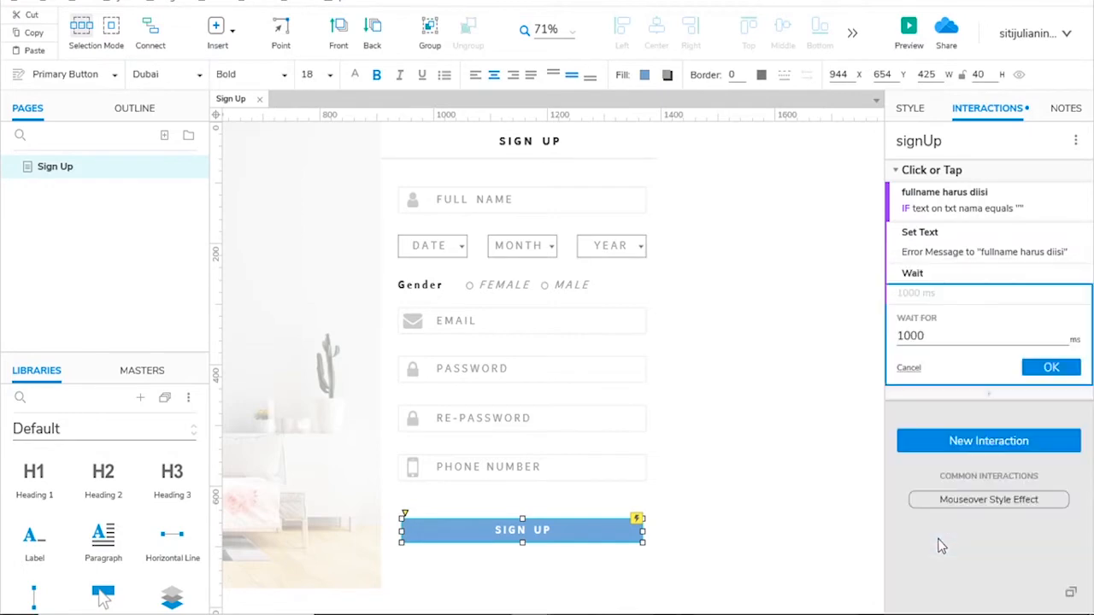
pyautogui.click(1034, 369)
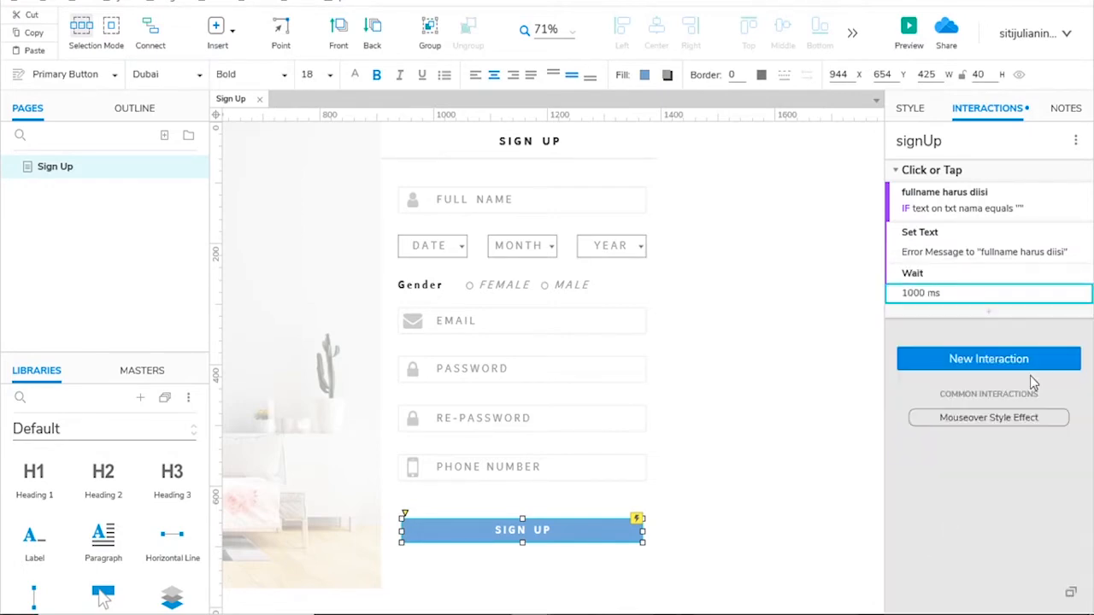
# Add a second Set Text action after the wait that sets Error Message to empty text
pyautogui.click(987, 313)
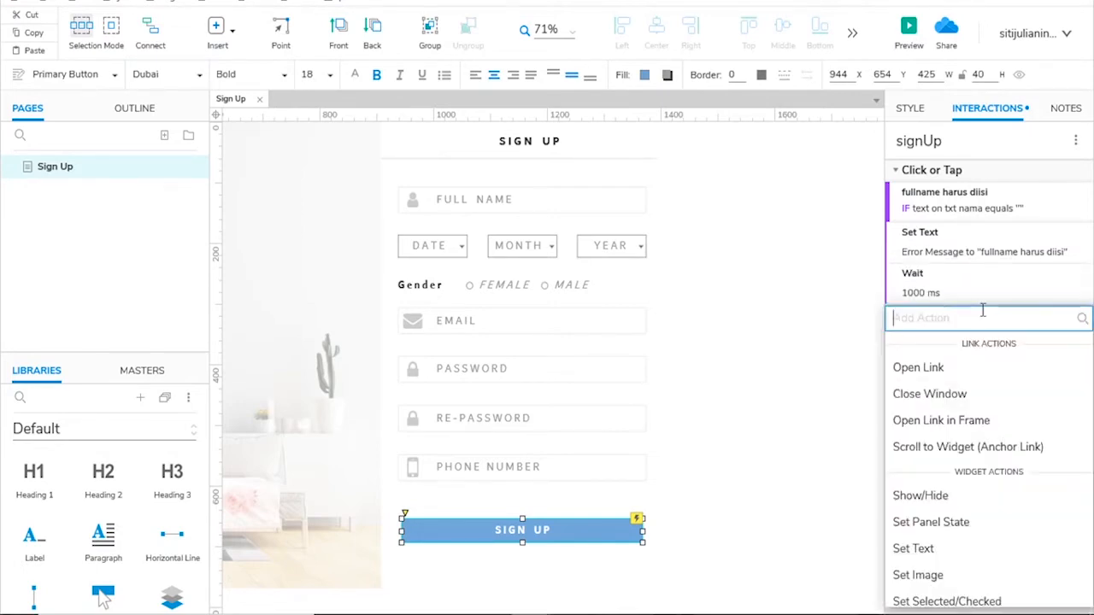
pyautogui.click(943, 549)
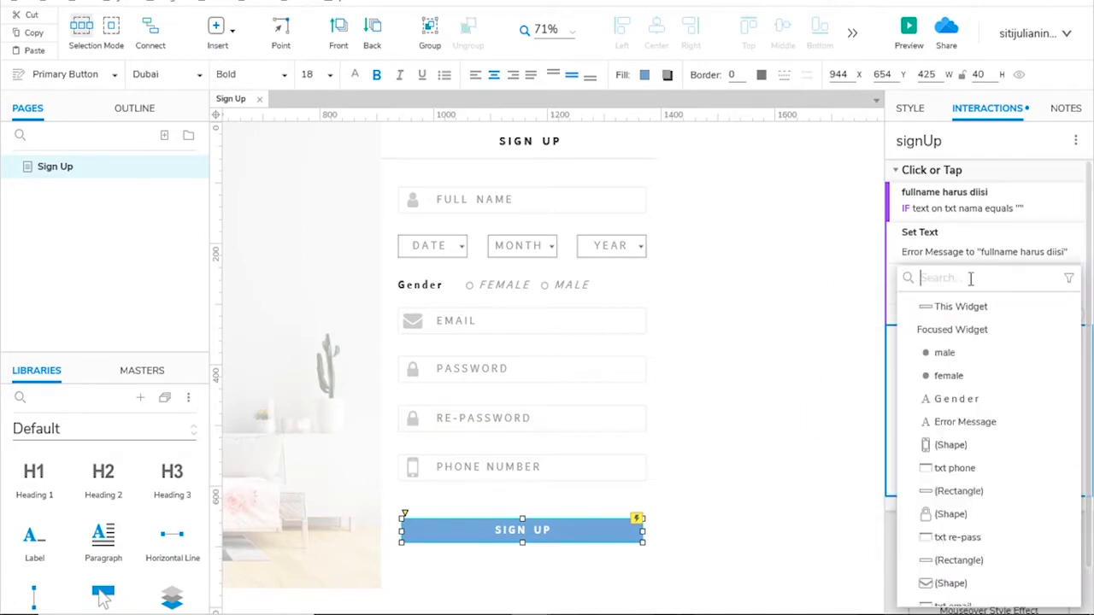
pyautogui.write('err')
pyautogui.click(955, 317)
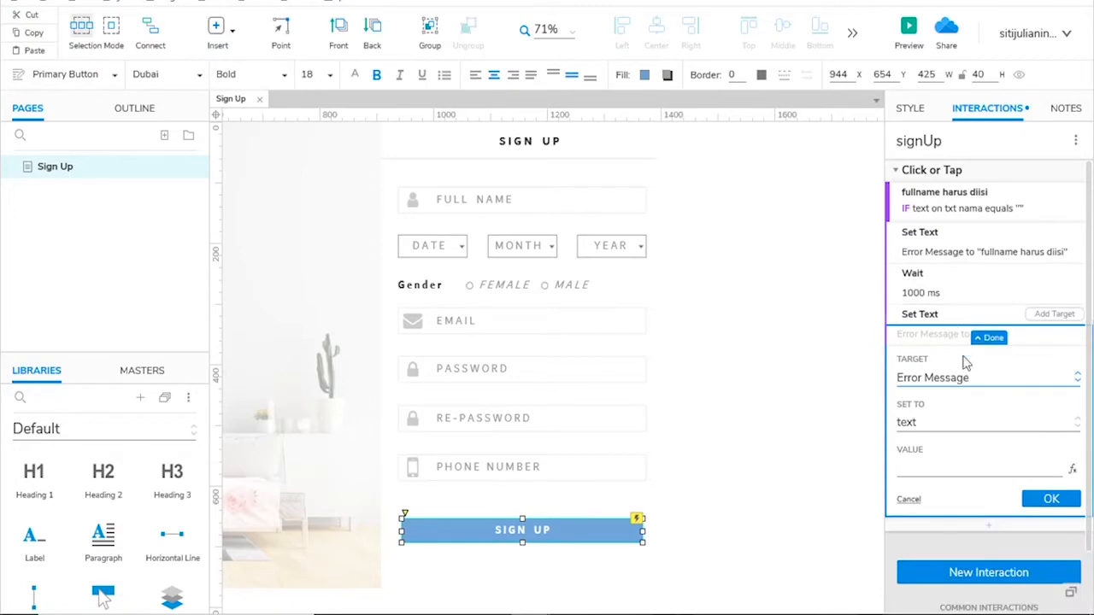
pyautogui.click(1051, 500)
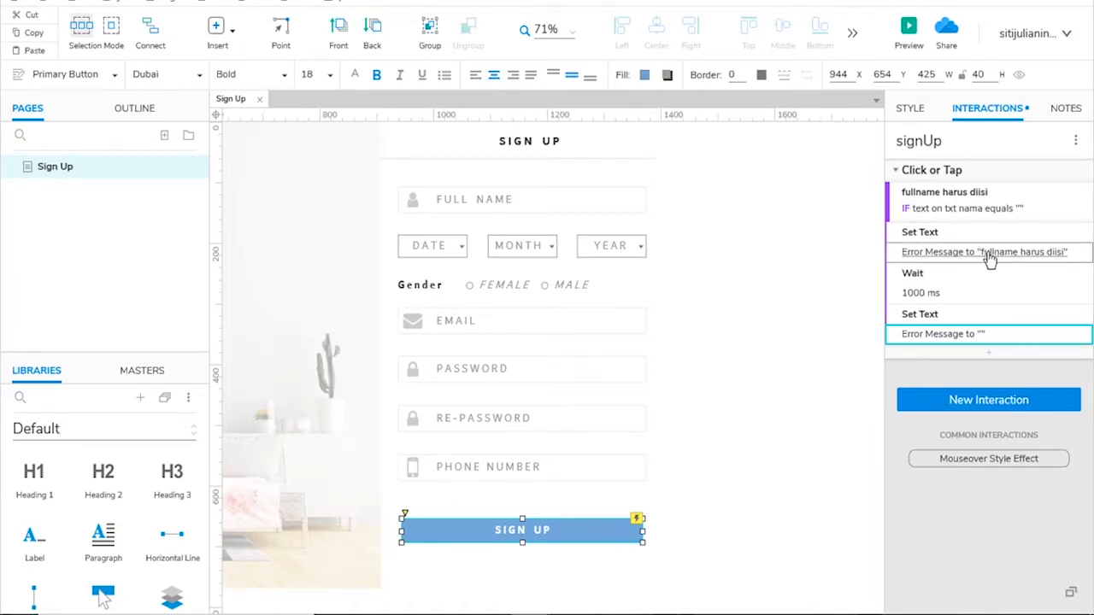
pyautogui.click(917, 318)
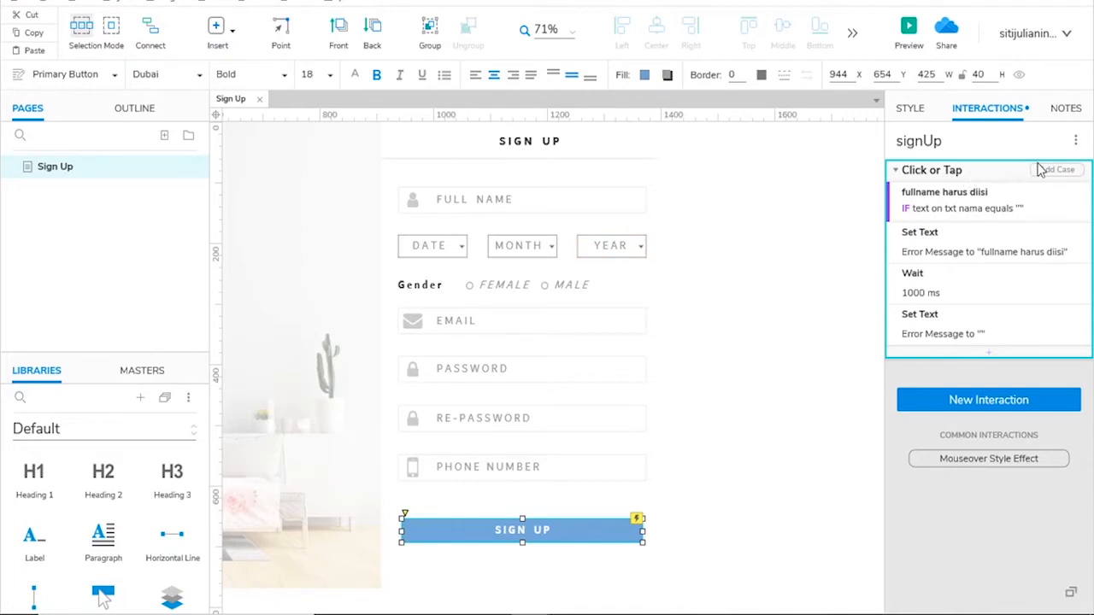
# Add a second case named "dob harus dipilih" to the Click or Tap event and give it three condition rows
pyautogui.click(1063, 173)
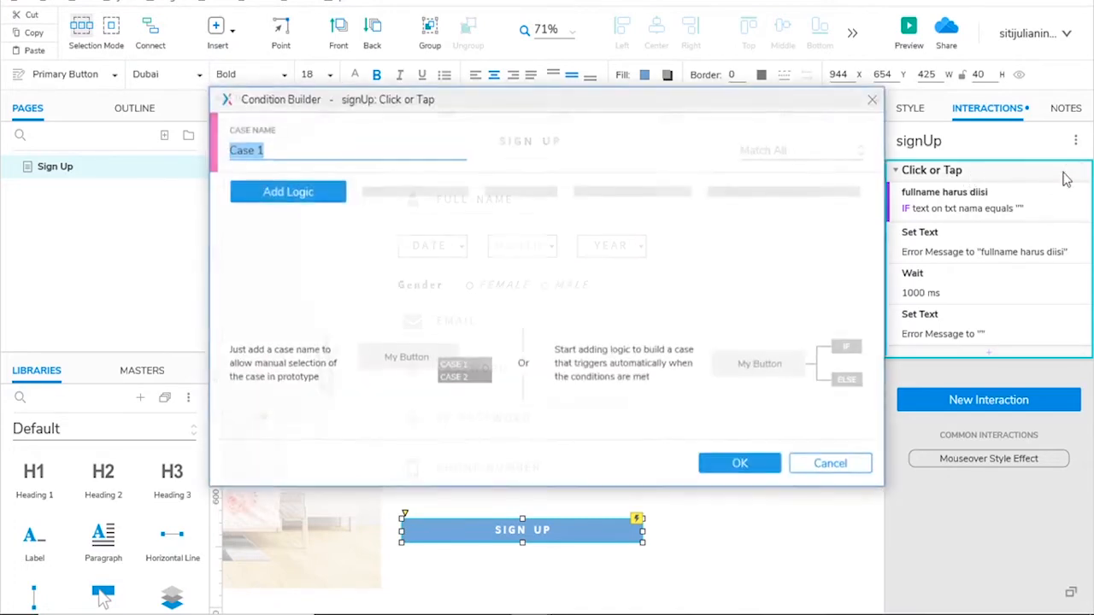
pyautogui.write('dob haru')
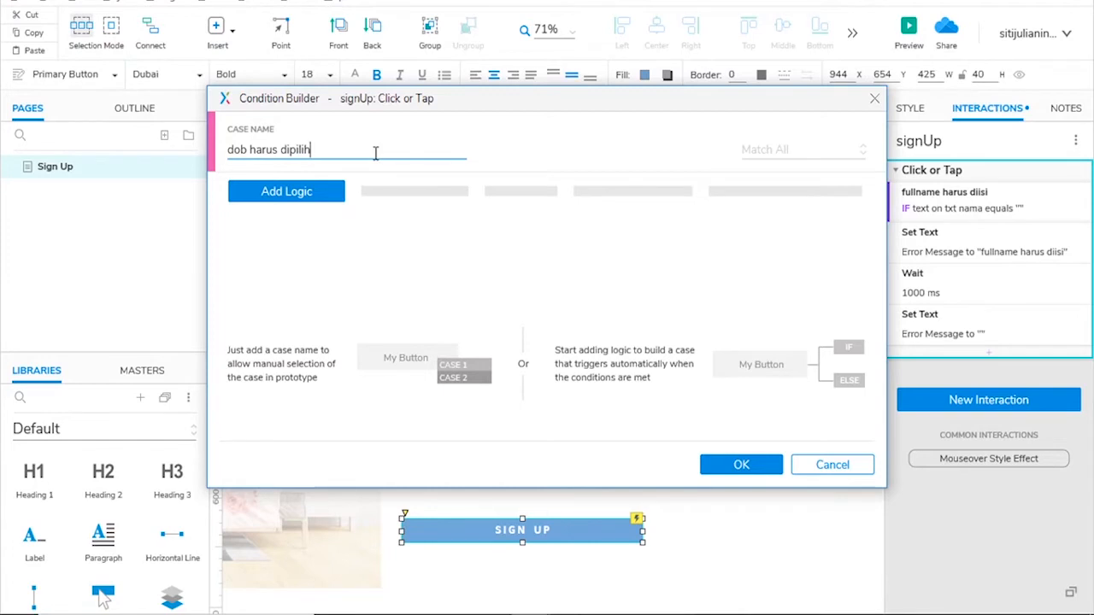
pyautogui.click(305, 194)
pyautogui.click(293, 226)
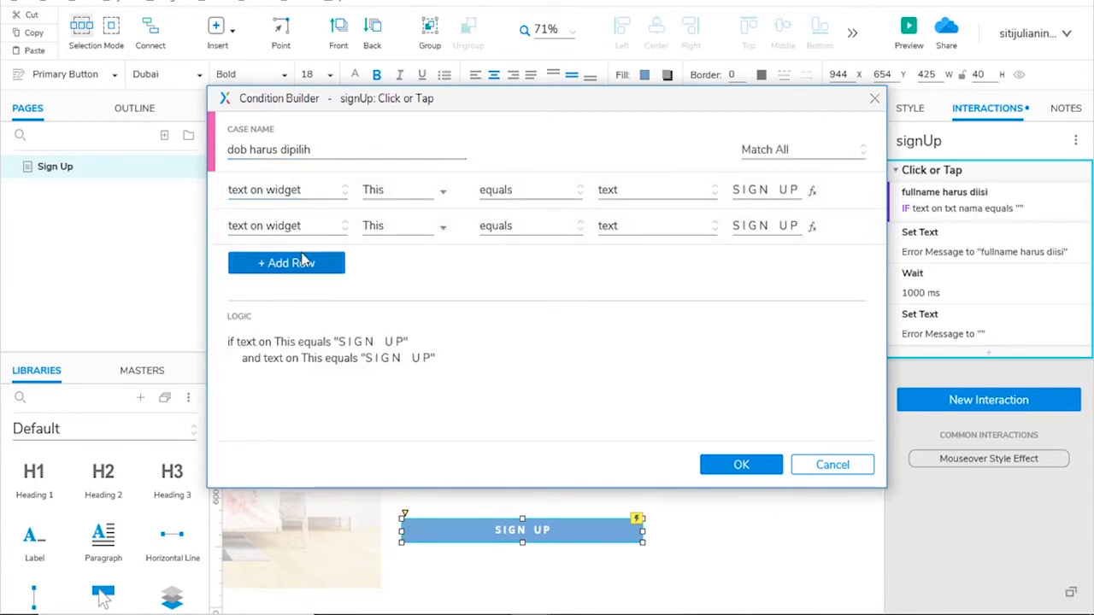
pyautogui.click(294, 261)
pyautogui.moveTo(452, 103); pyautogui.dragTo(493, 297)
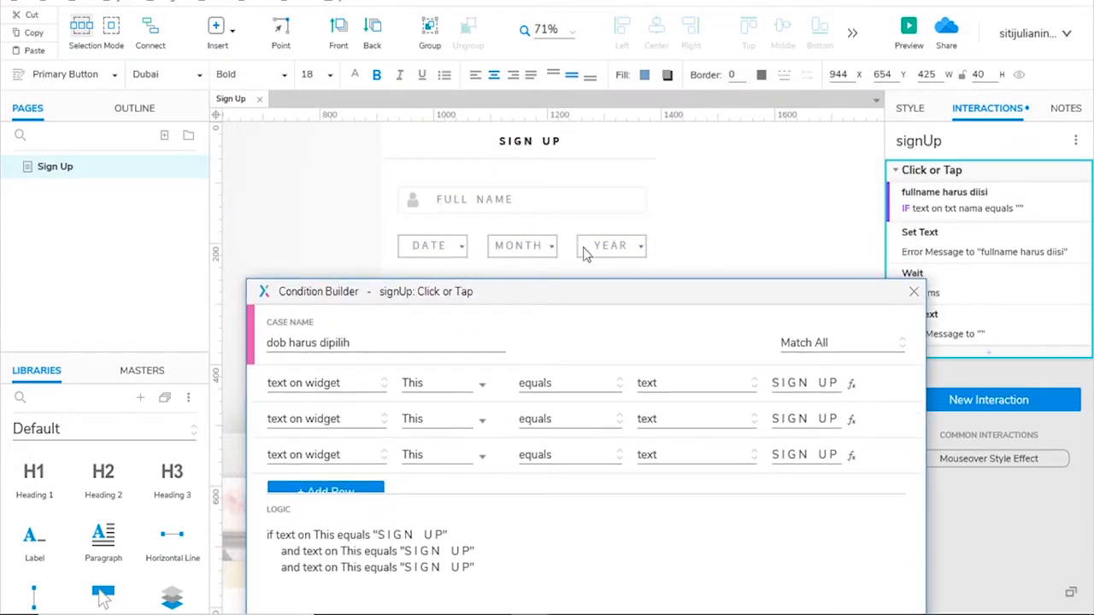
pyautogui.moveTo(601, 293); pyautogui.dragTo(604, 285)
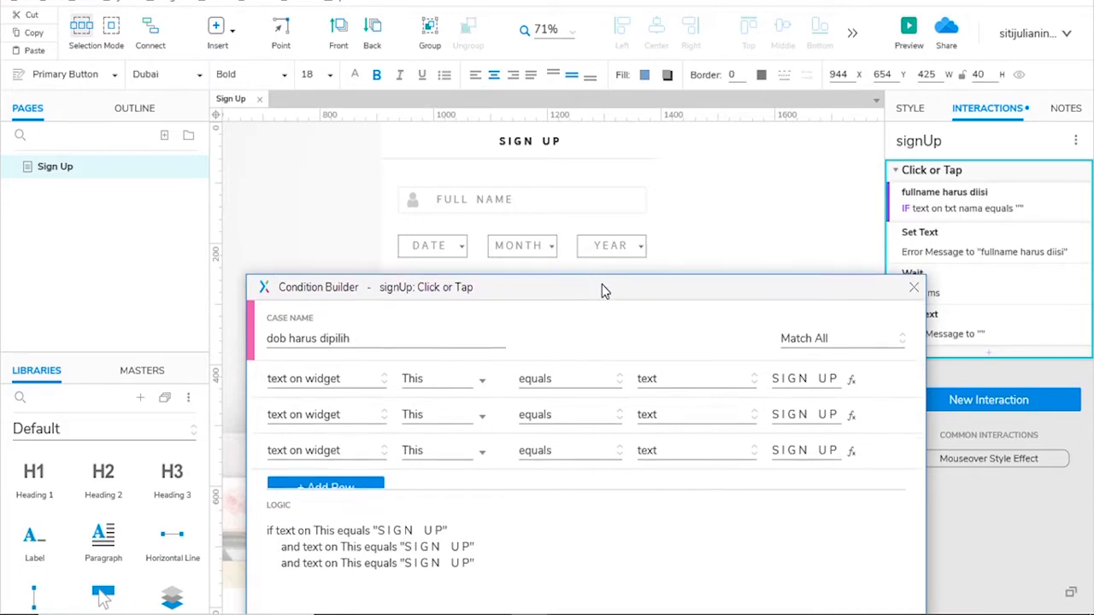
# Set the first two conditions to selected option of year equals YEAR and selected option of month equals MONTH
pyautogui.click(335, 384)
pyautogui.click(328, 553)
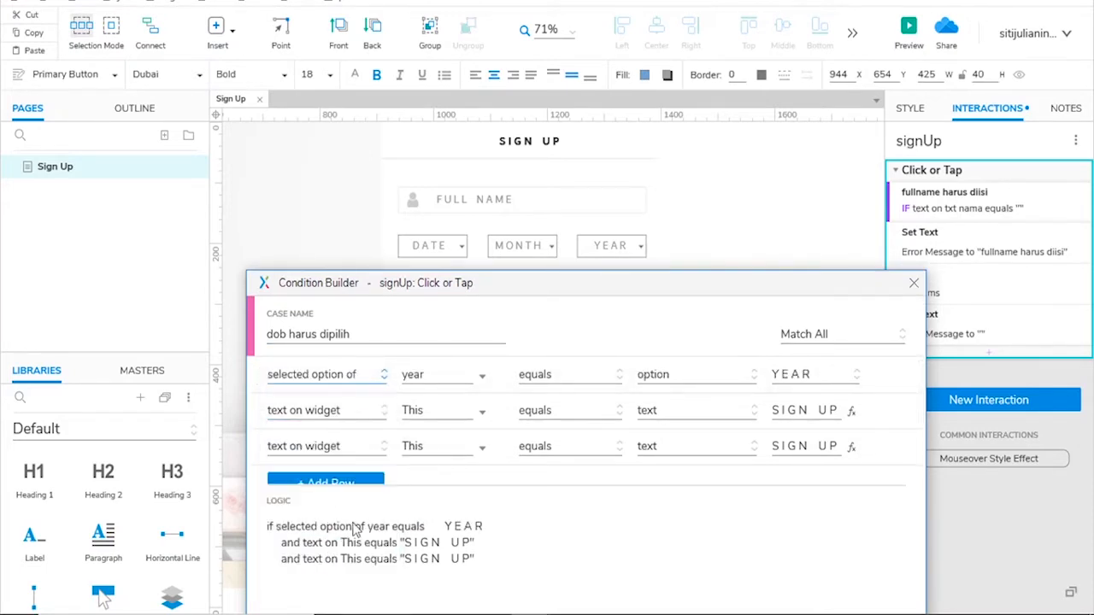
pyautogui.moveTo(486, 294); pyautogui.dragTo(496, 157)
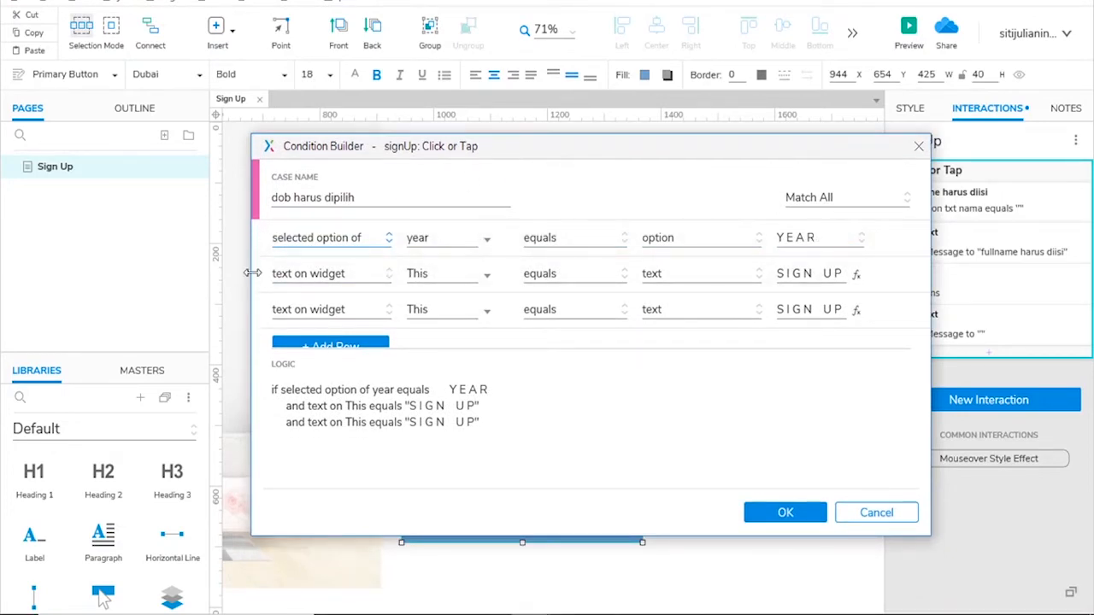
pyautogui.click(295, 273)
pyautogui.click(310, 452)
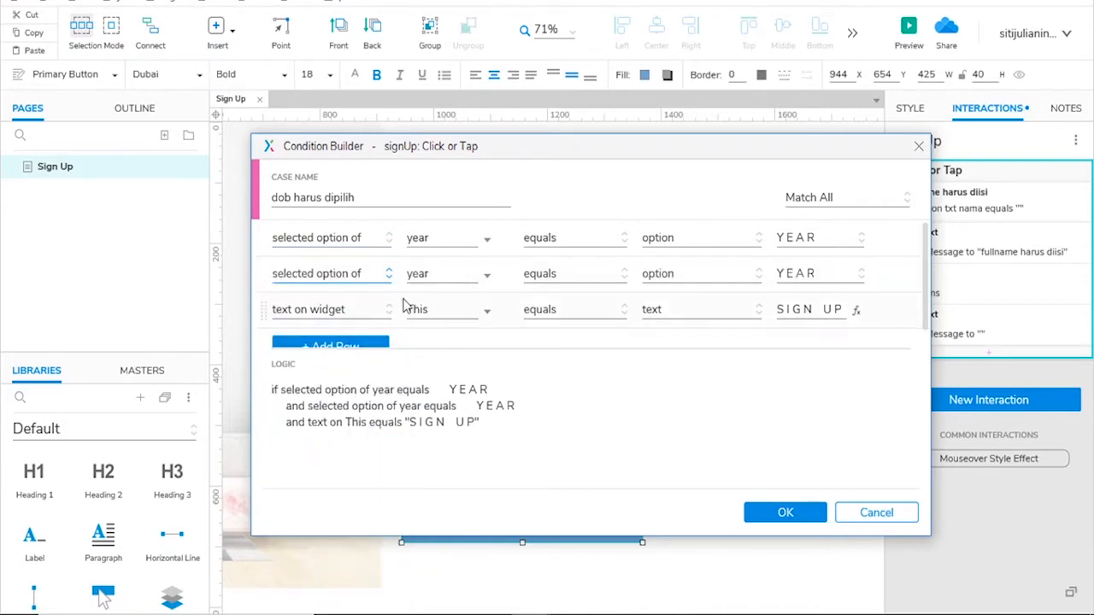
pyautogui.click(444, 274)
pyautogui.click(443, 342)
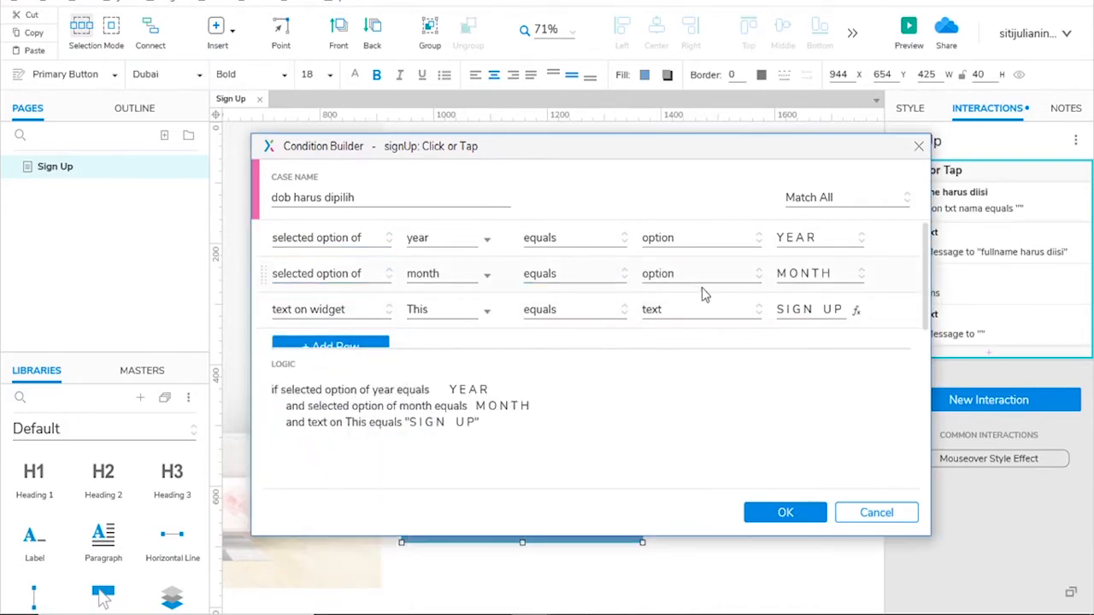
# Set the third condition to selected option of date equals option DATE
pyautogui.click(376, 309)
pyautogui.click(329, 487)
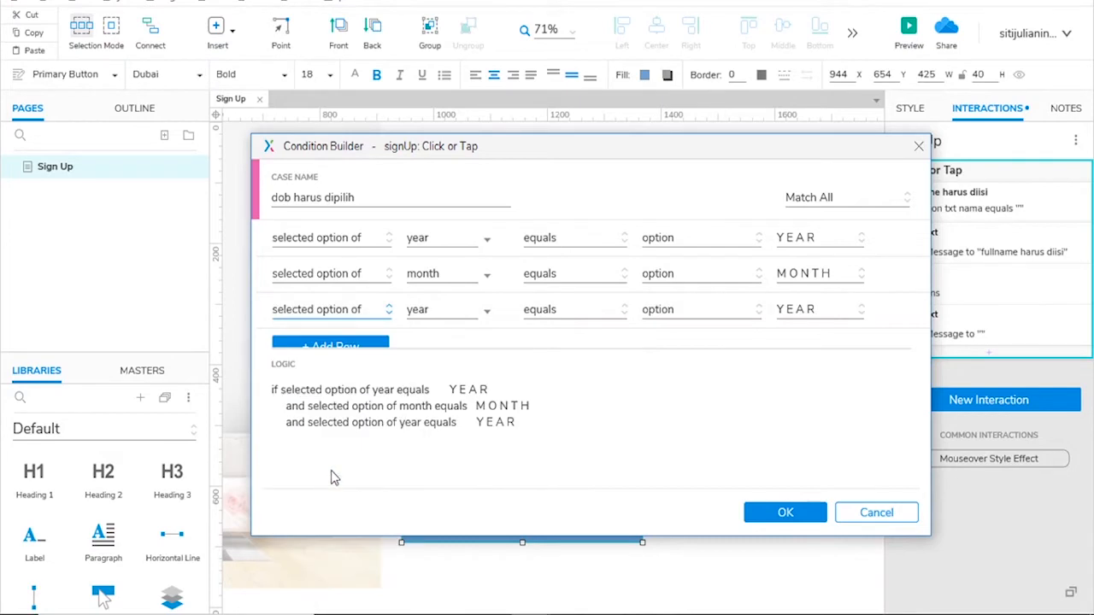
pyautogui.click(449, 309)
pyautogui.click(455, 408)
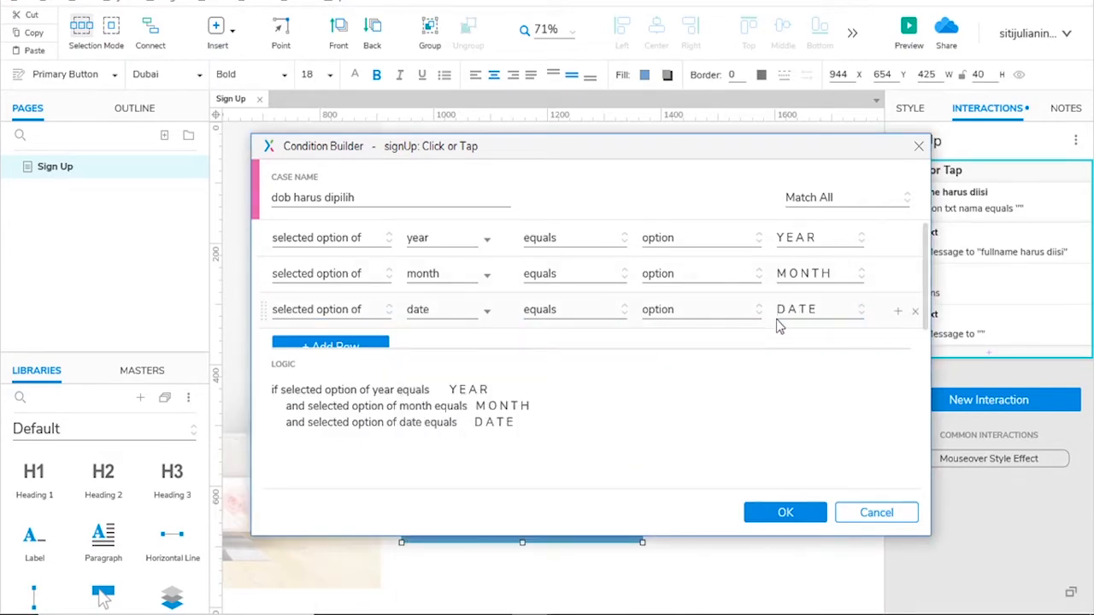
# Change the case's condition matching to Match Any and confirm the "dob harus dipilih" case
pyautogui.click(811, 199)
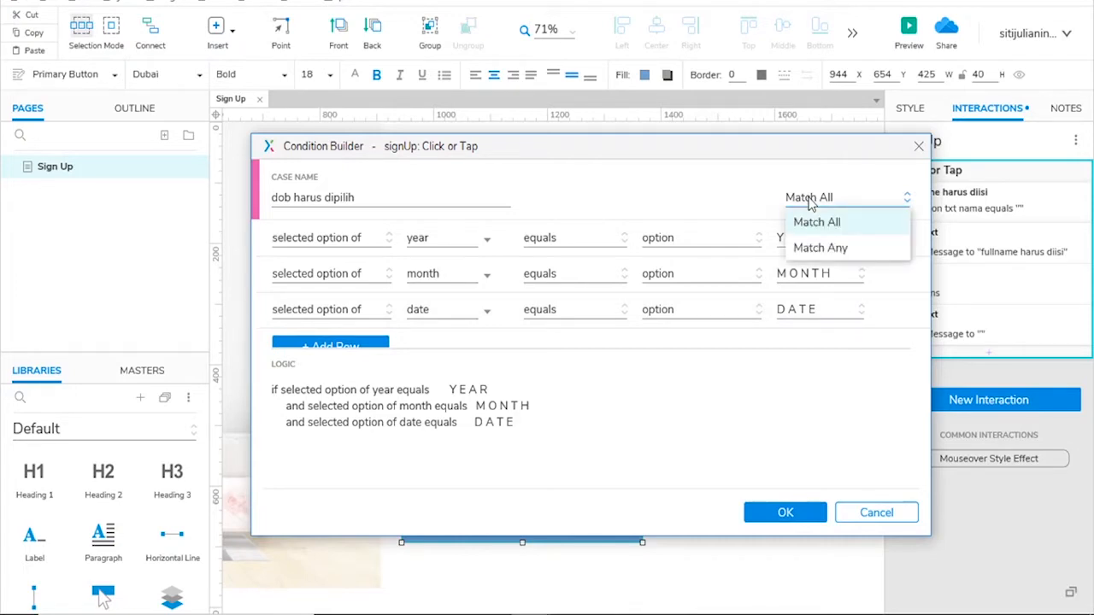
pyautogui.click(825, 248)
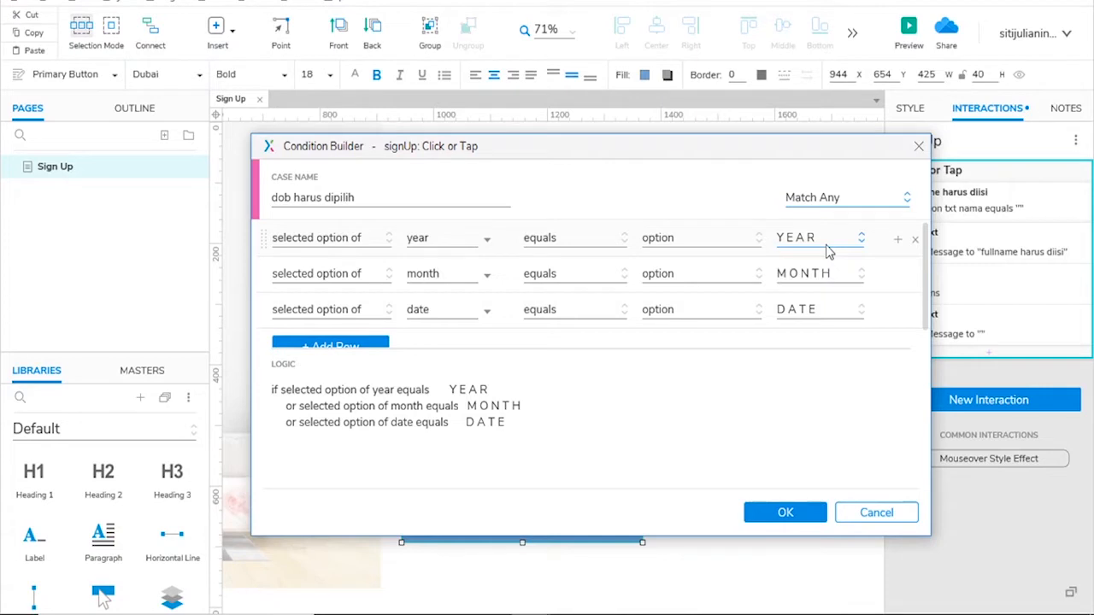
pyautogui.click(759, 516)
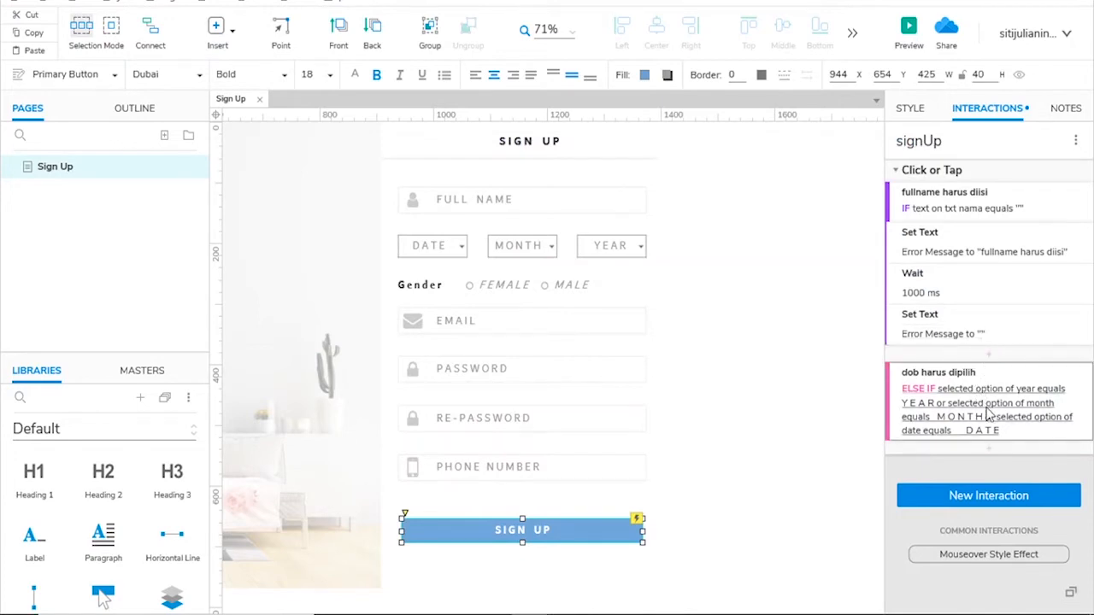
# Add a Set Text action to the "dob harus dipilih" case that sets Error Message to "dob harus dipilih"
pyautogui.click(990, 450)
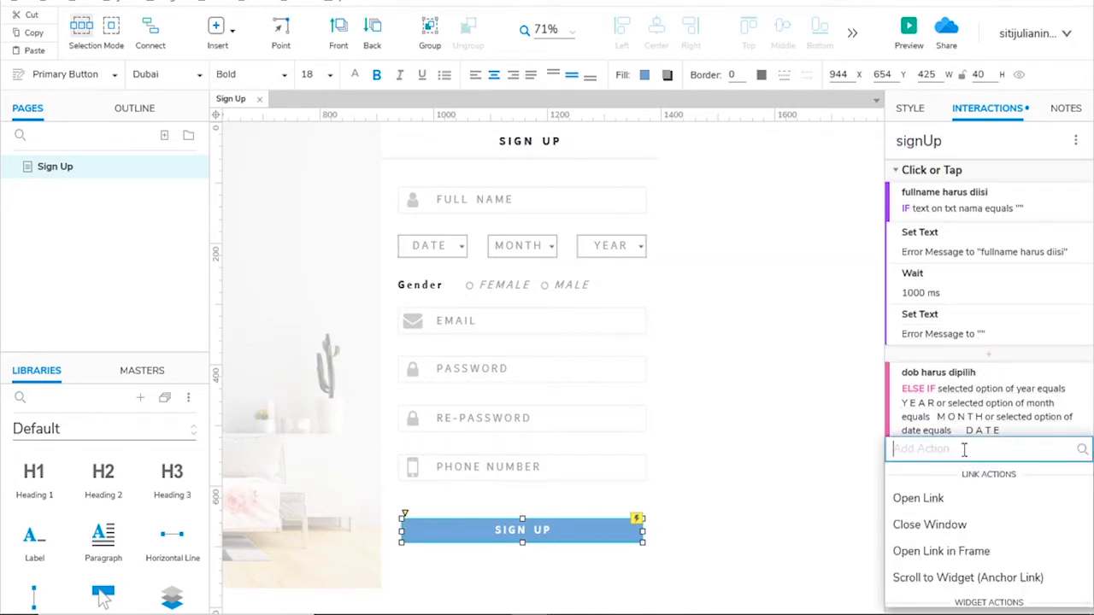
pyautogui.write('err')
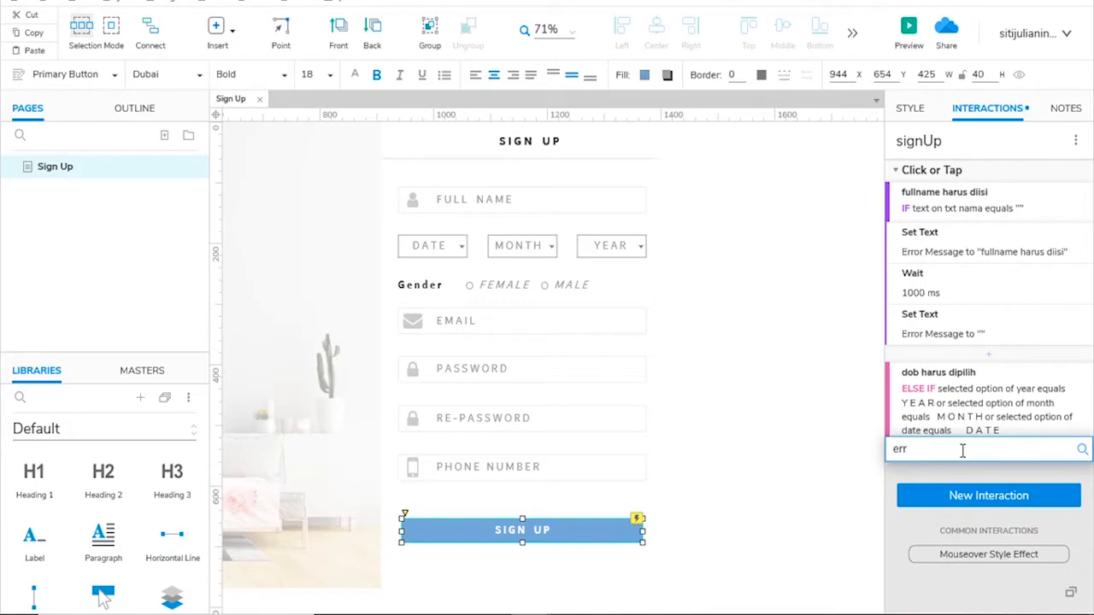
pyautogui.press('BackSpace')
pyautogui.press('BackSpace')
pyautogui.press('BackSpace')
pyautogui.write('se')
pyautogui.click(947, 576)
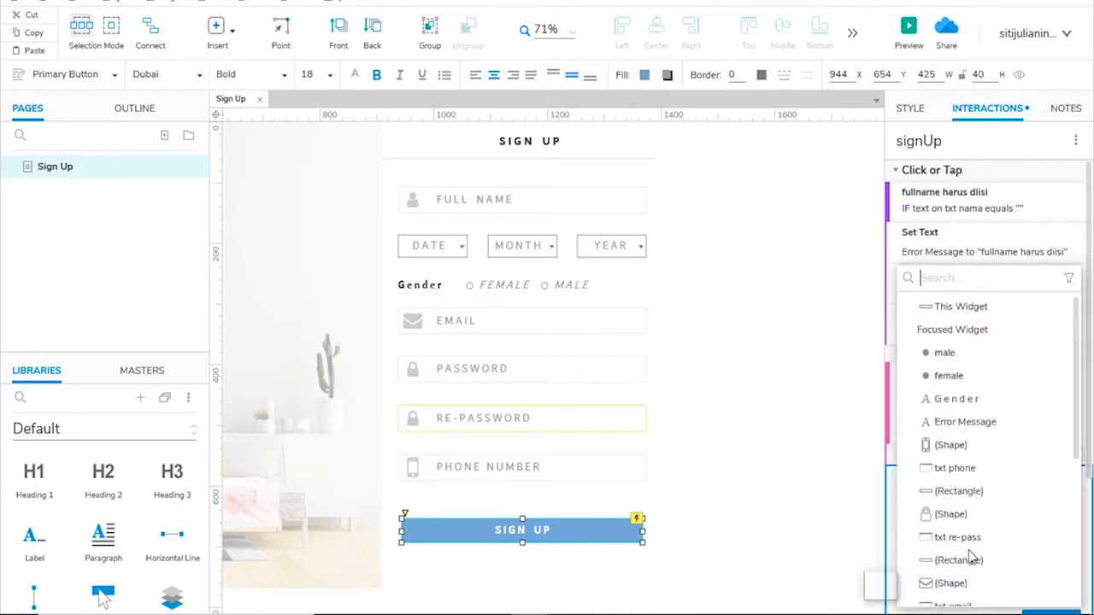
pyautogui.write('err')
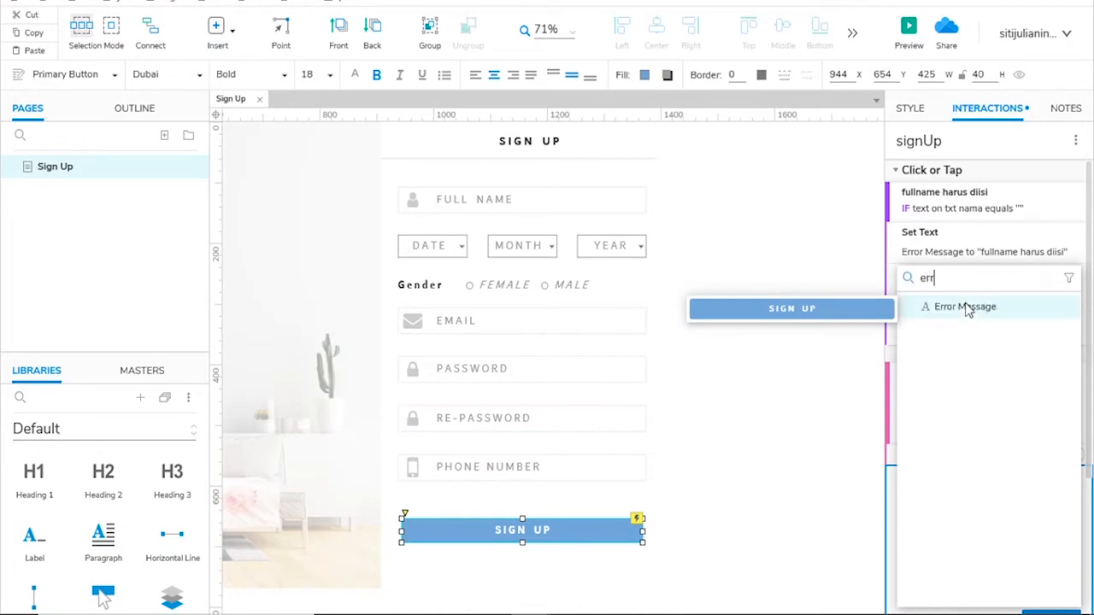
pyautogui.click(967, 308)
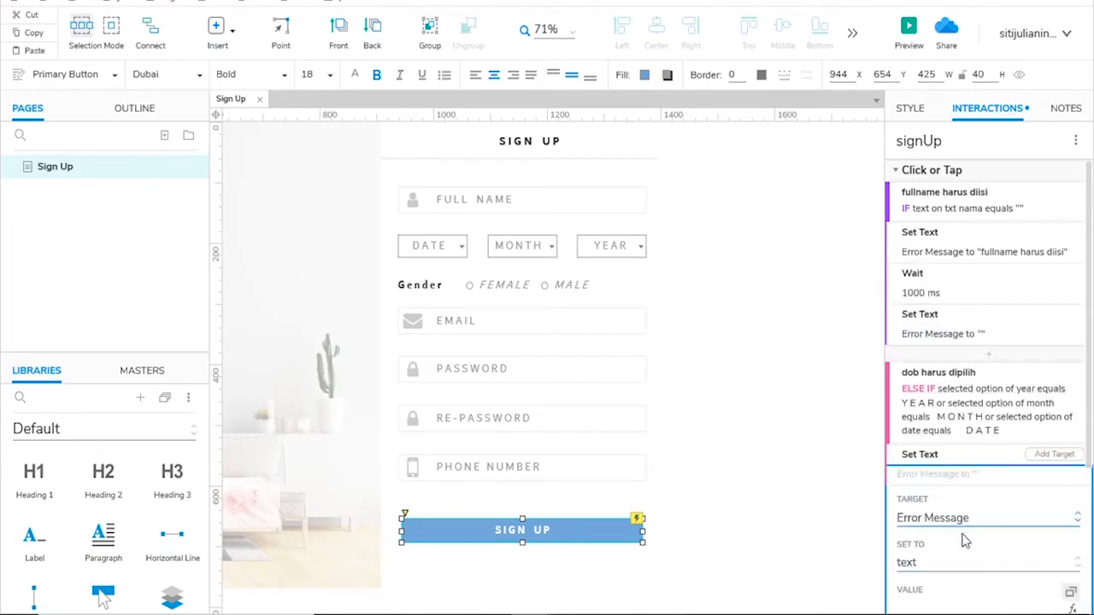
pyautogui.click(966, 396)
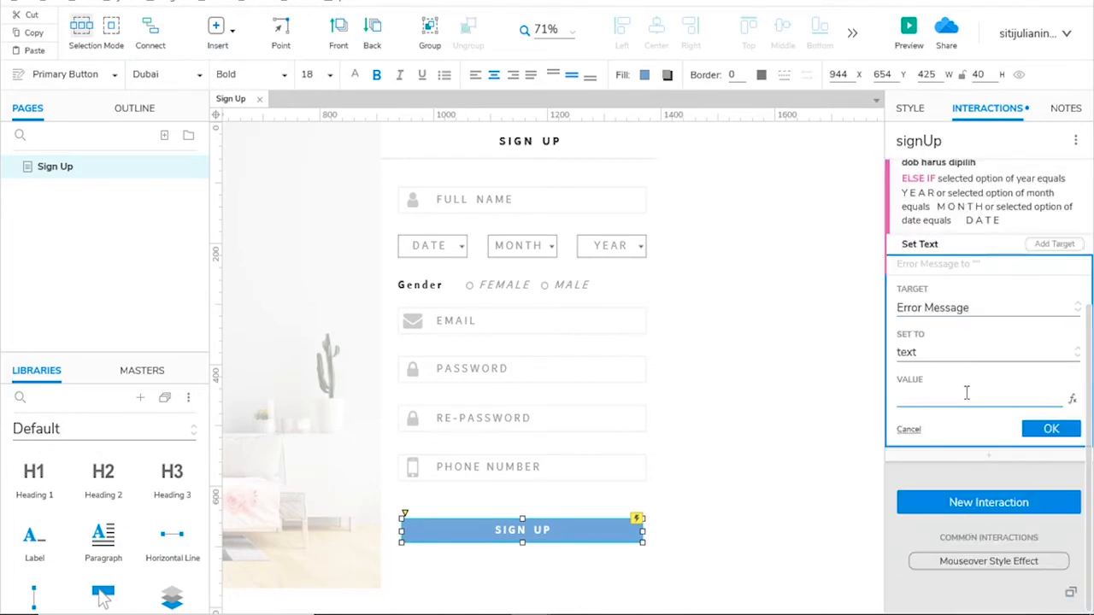
pyautogui.write('dob harus dipilih')
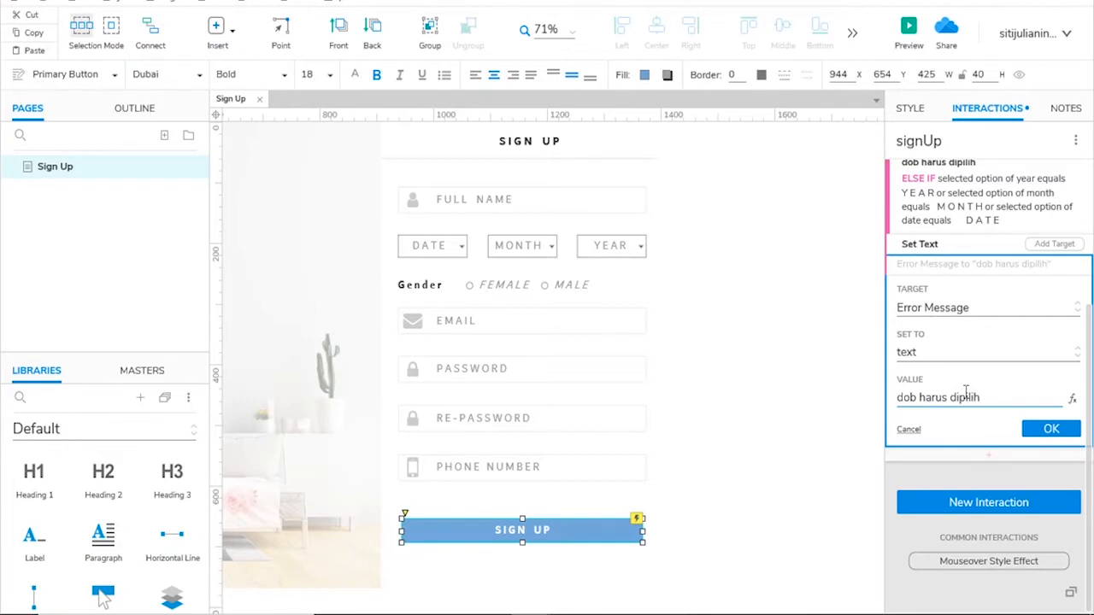
pyautogui.click(1042, 429)
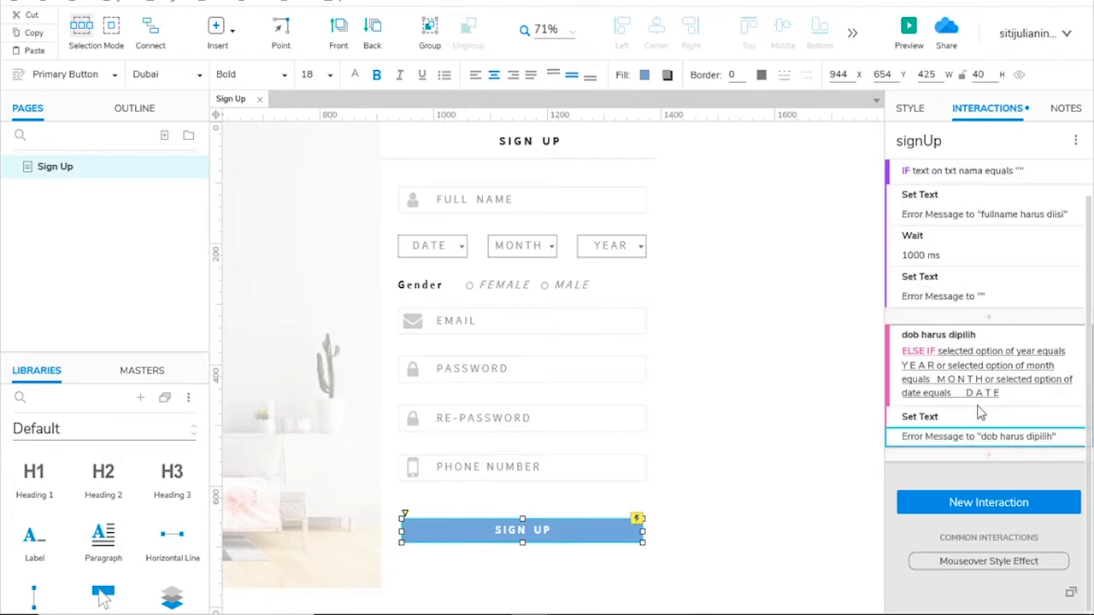
# Add a Wait action of 1000 ms to the "dob harus dipilih" case after its Set Text action
pyautogui.click(985, 458)
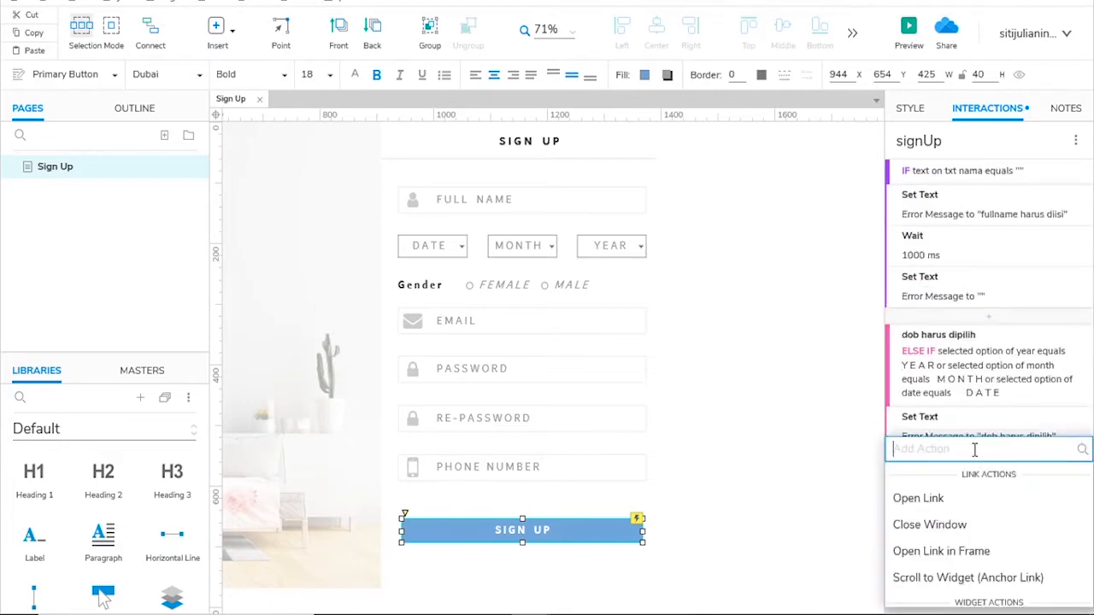
pyautogui.scroll(-10, 974, 544)
pyautogui.scroll(2, 974, 543)
pyautogui.write('wai')
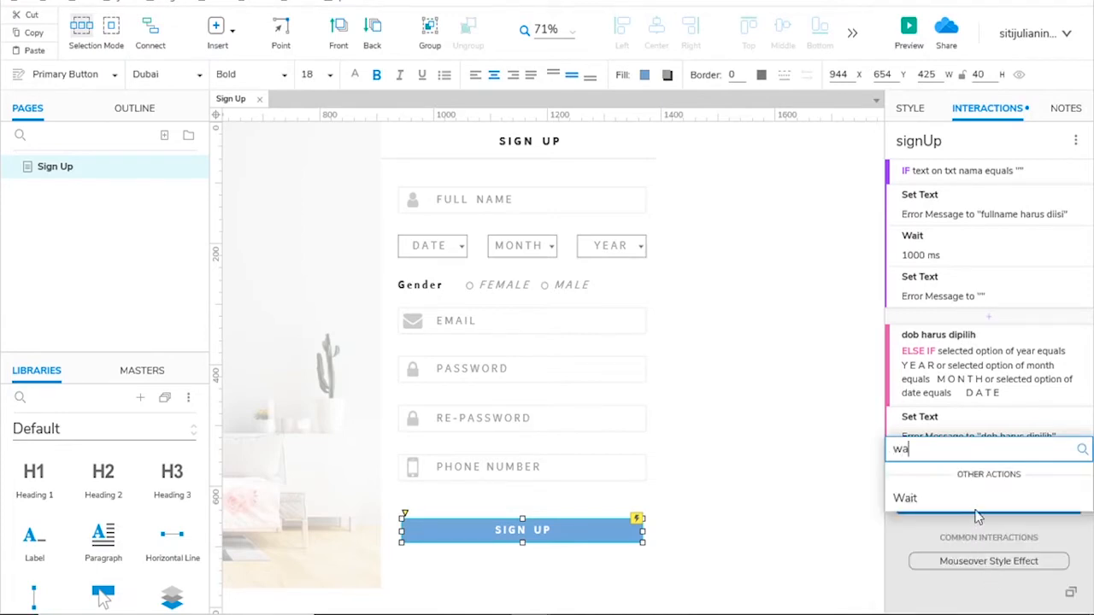
pyautogui.click(972, 513)
pyautogui.click(1036, 552)
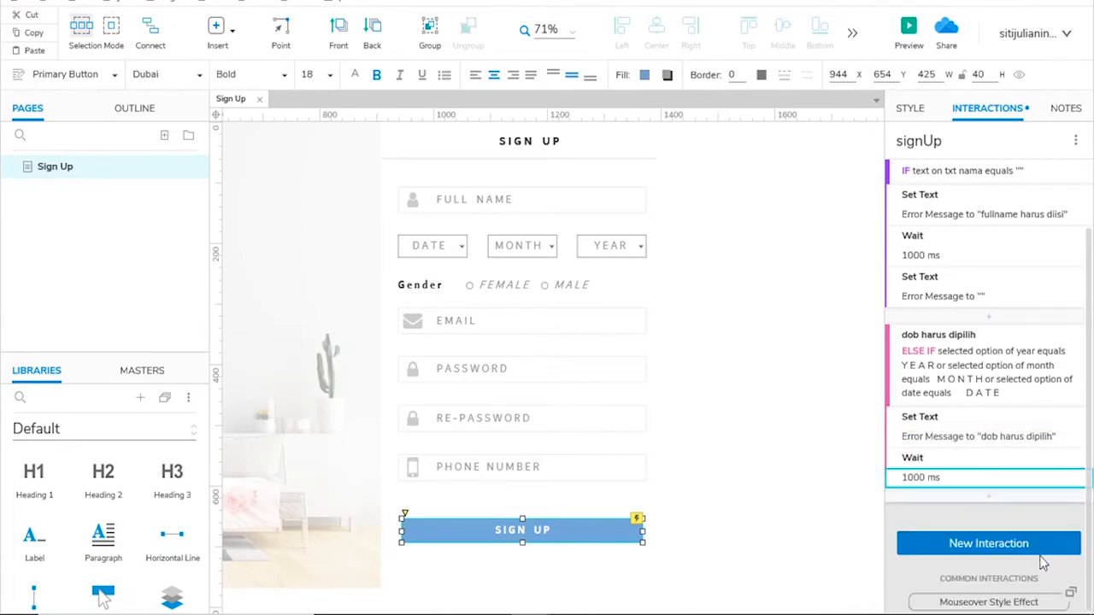
# Add a Set Text action after the wait in the "dob harus dipilih" case that sets Error Message to empty text
pyautogui.click(985, 497)
pyautogui.write('set')
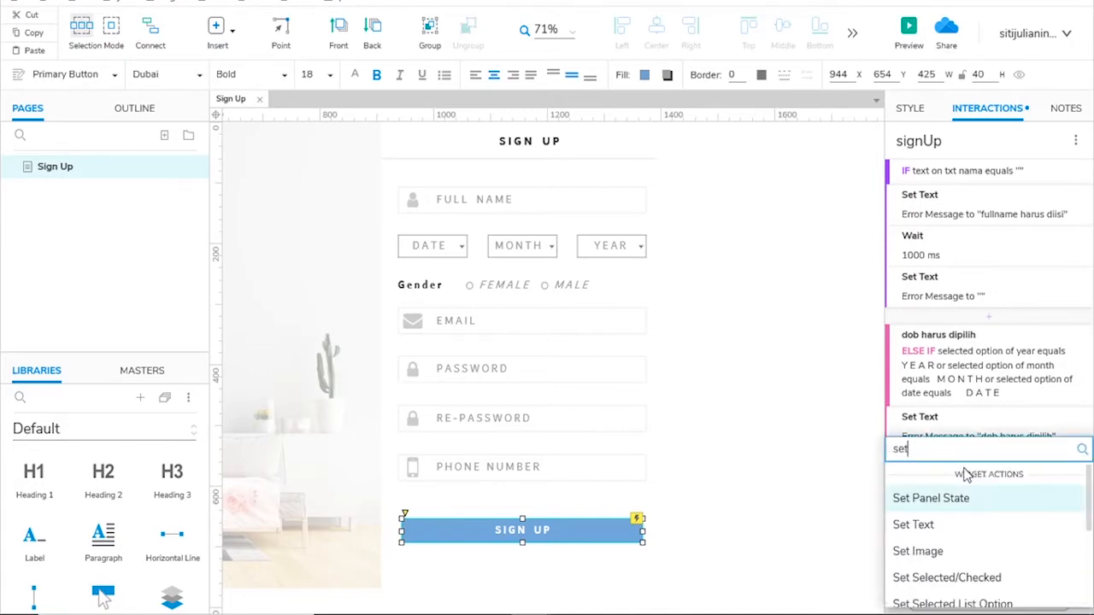
pyautogui.click(952, 548)
pyautogui.write('err')
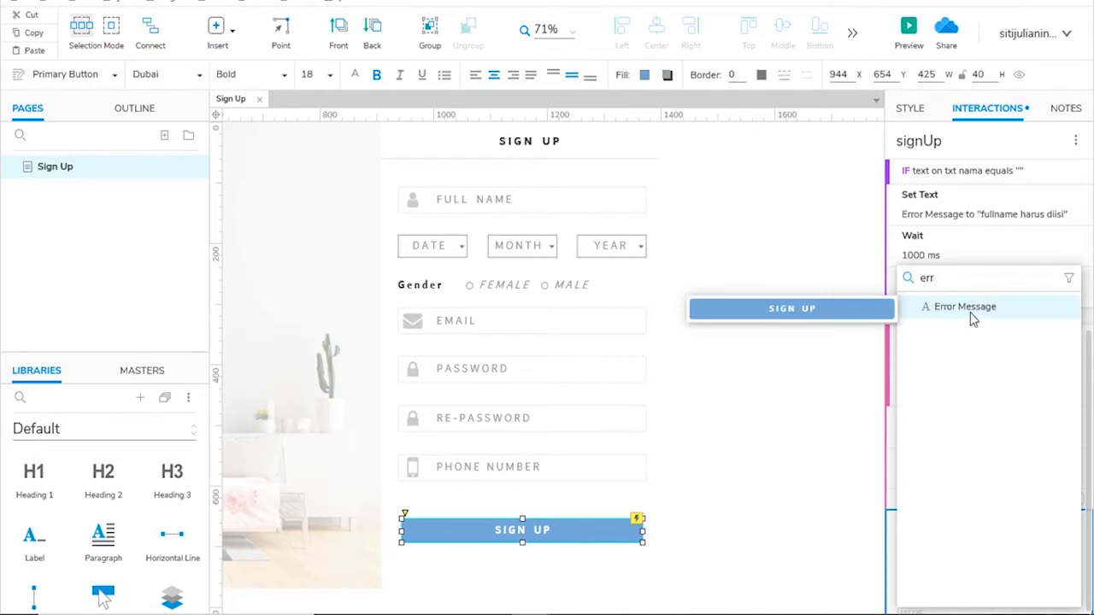
pyautogui.click(969, 309)
pyautogui.scroll(-3, 983, 551)
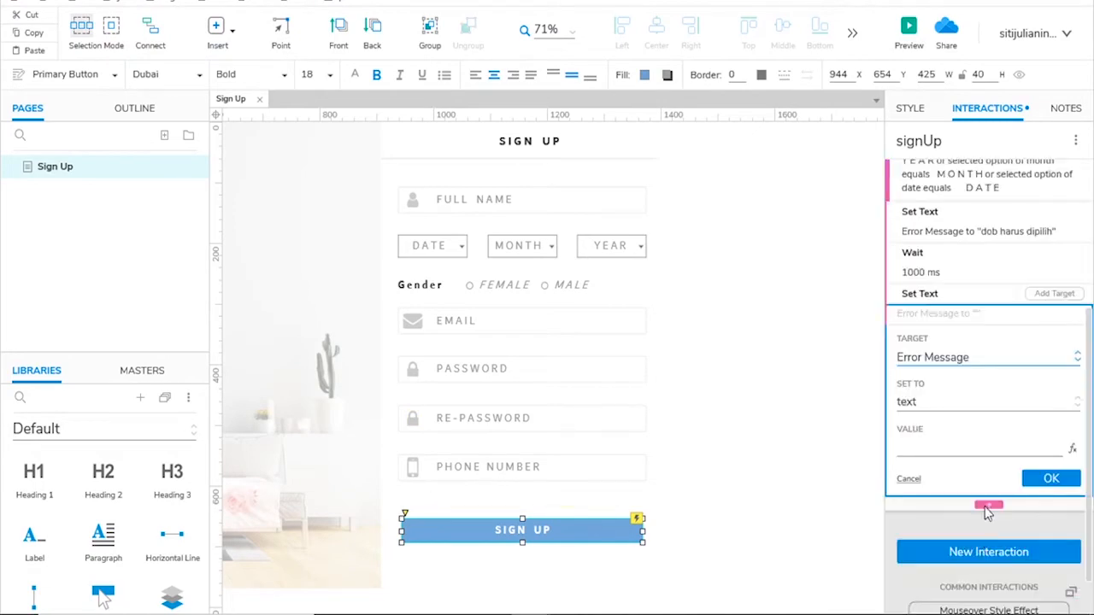
pyautogui.click(1036, 480)
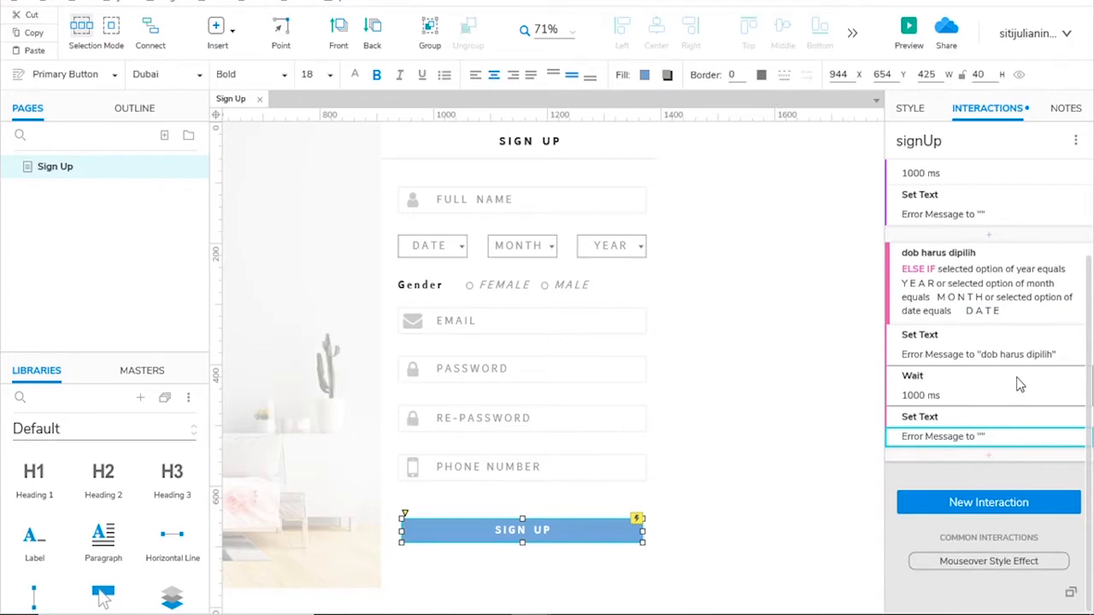
# Assign the FEMALE and MALE radio buttons to a radio group named "gender"
pyautogui.hscroll(-1, 1017, 385)
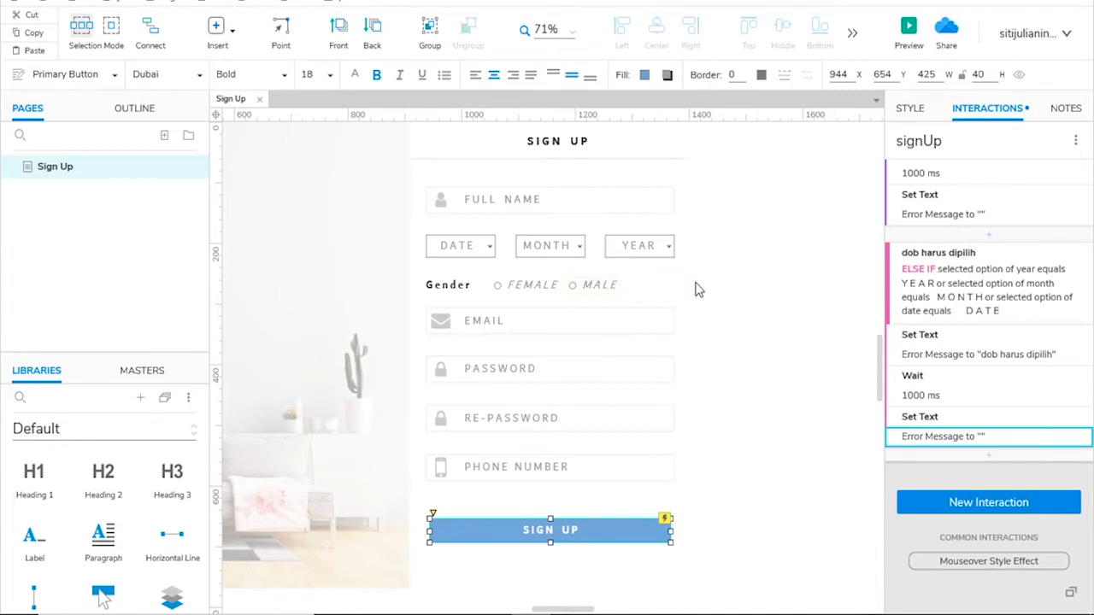
pyautogui.moveTo(696, 289); pyautogui.dragTo(515, 286)
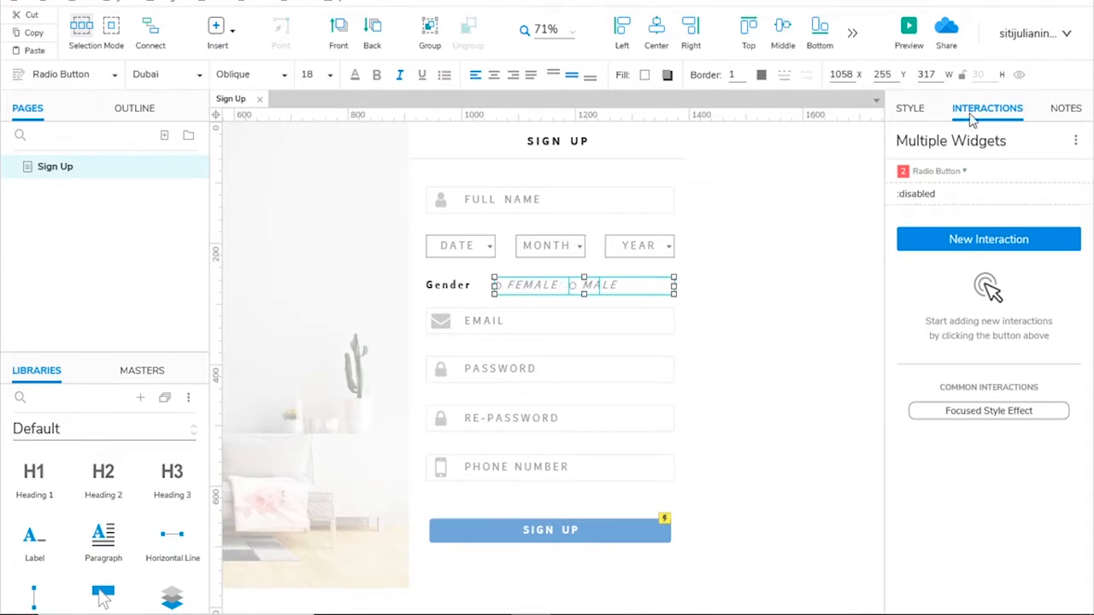
pyautogui.click(1076, 144)
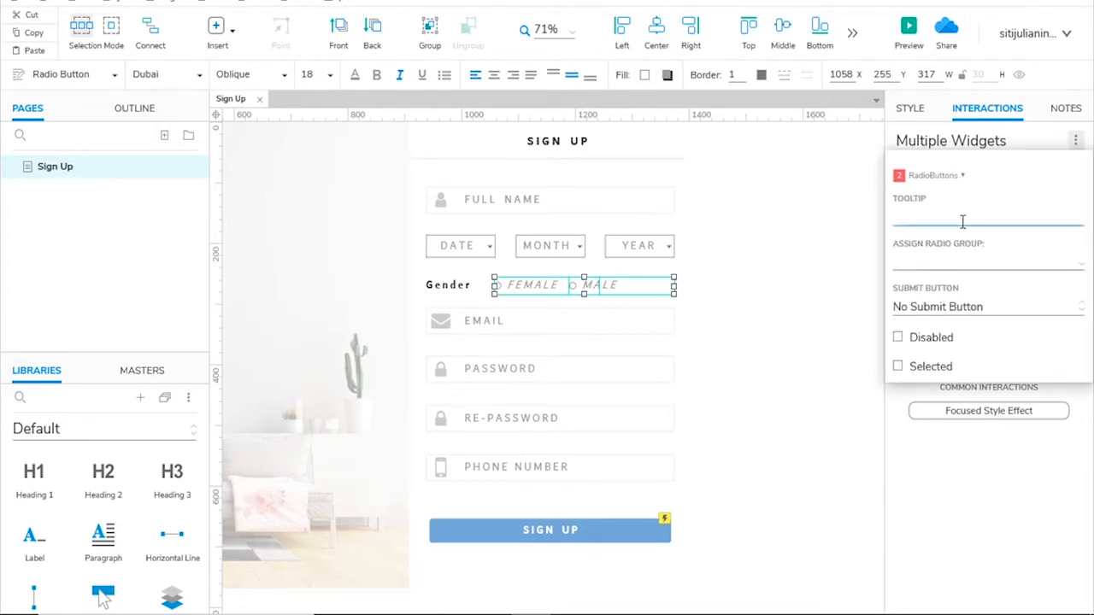
pyautogui.click(947, 267)
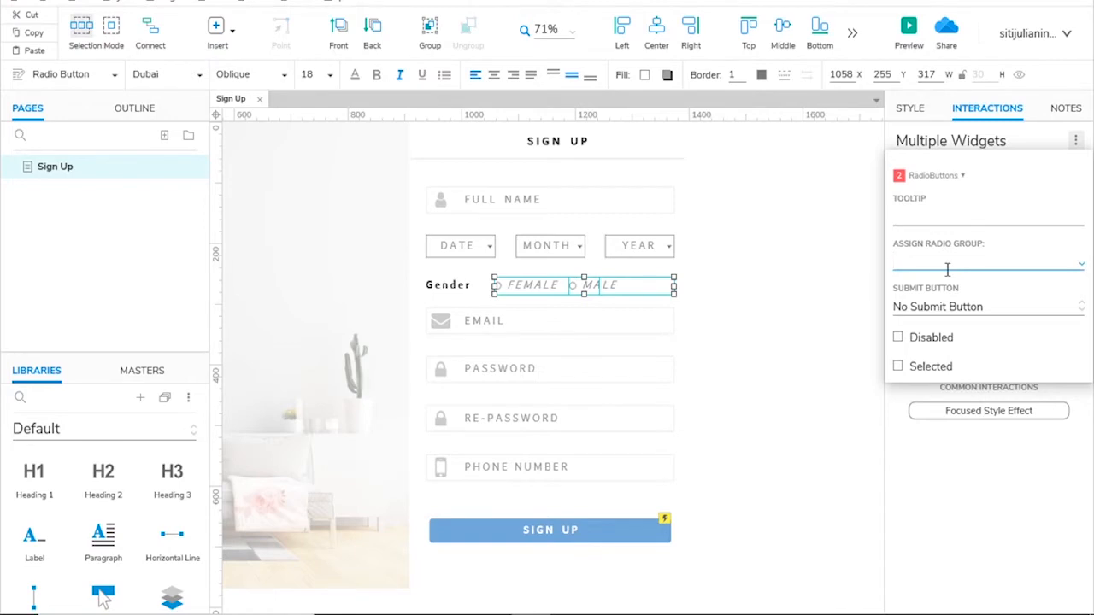
pyautogui.write('gender')
pyautogui.click(984, 144)
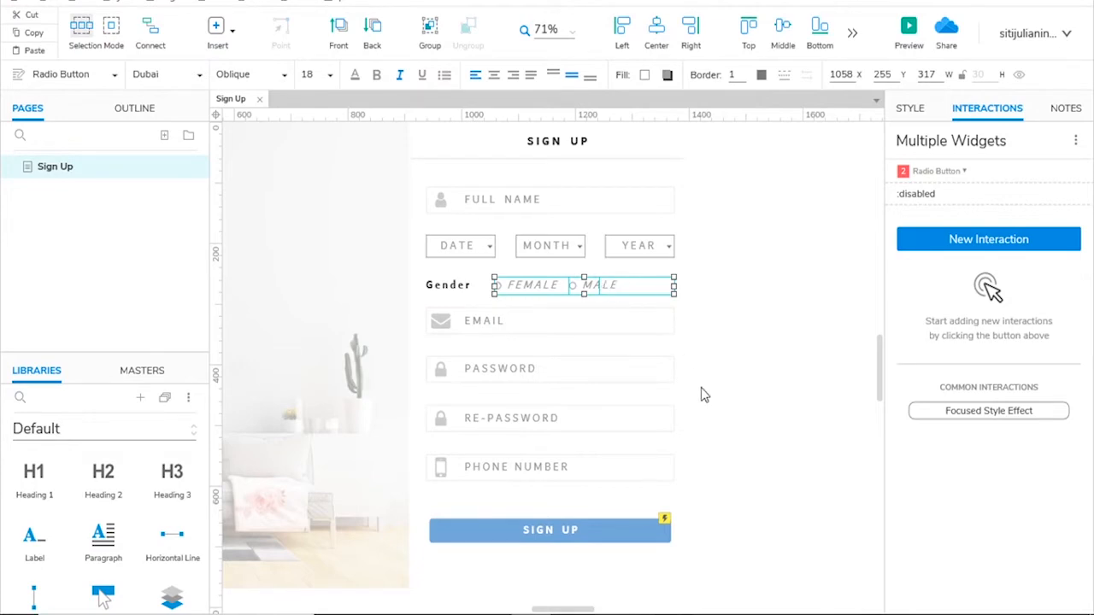
# Add a third case named "gender harus dipilih" to the Sign Up button's Click or Tap event with two condition rows
pyautogui.click(586, 530)
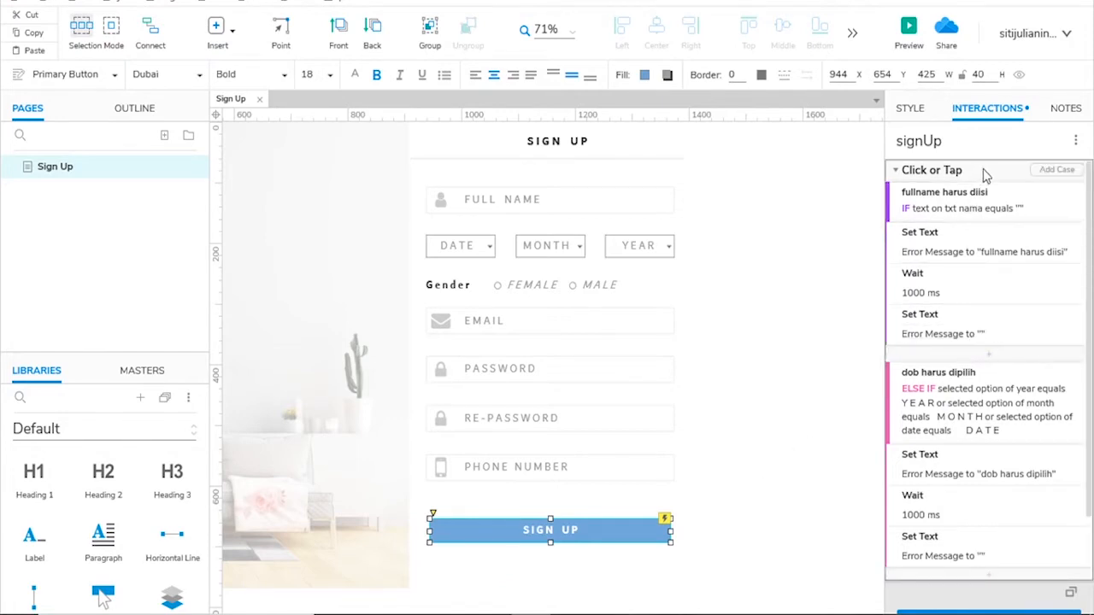
pyautogui.click(1052, 171)
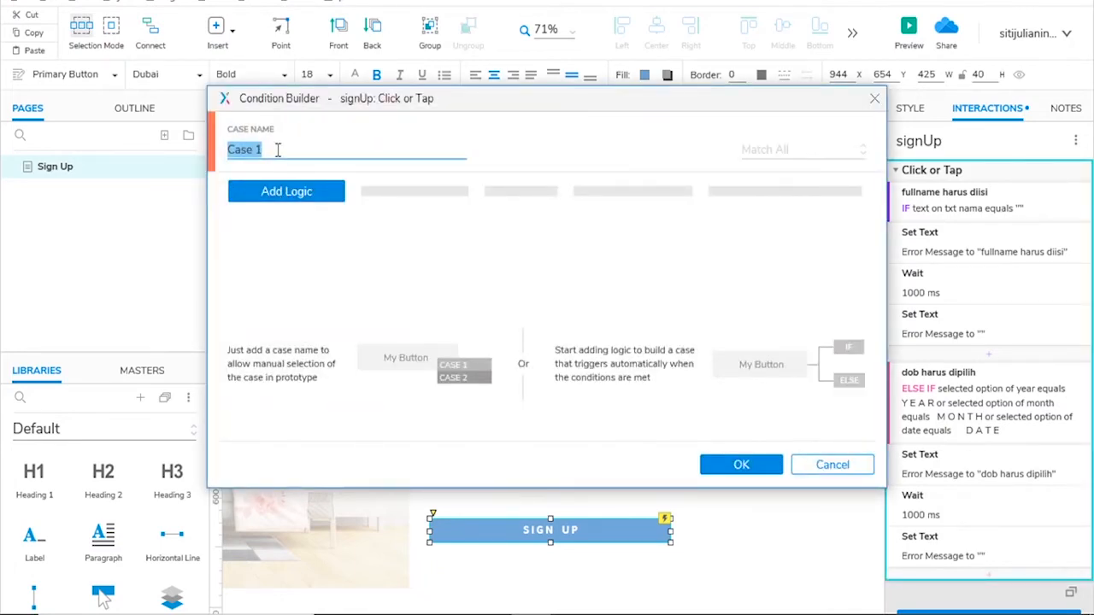
pyautogui.write('gender ')
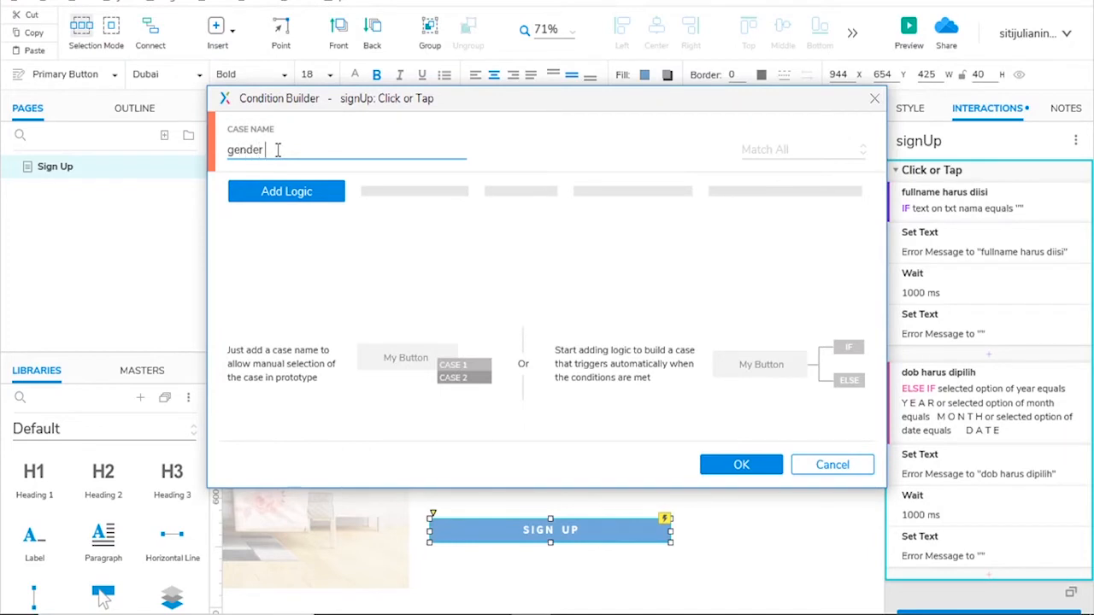
pyautogui.write('harus dipilih')
pyautogui.click(269, 191)
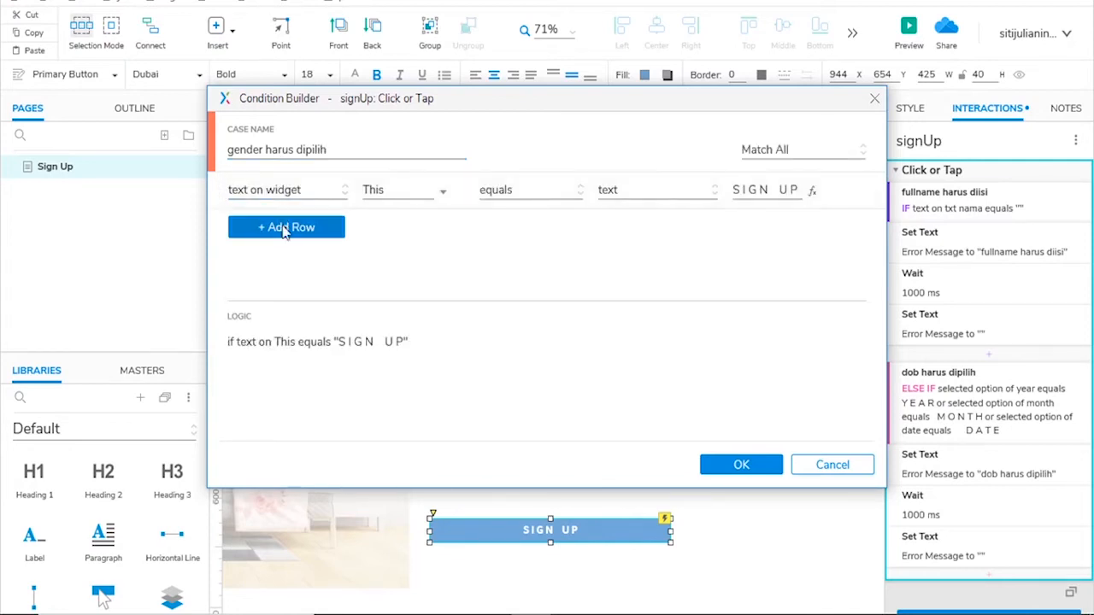
pyautogui.click(282, 225)
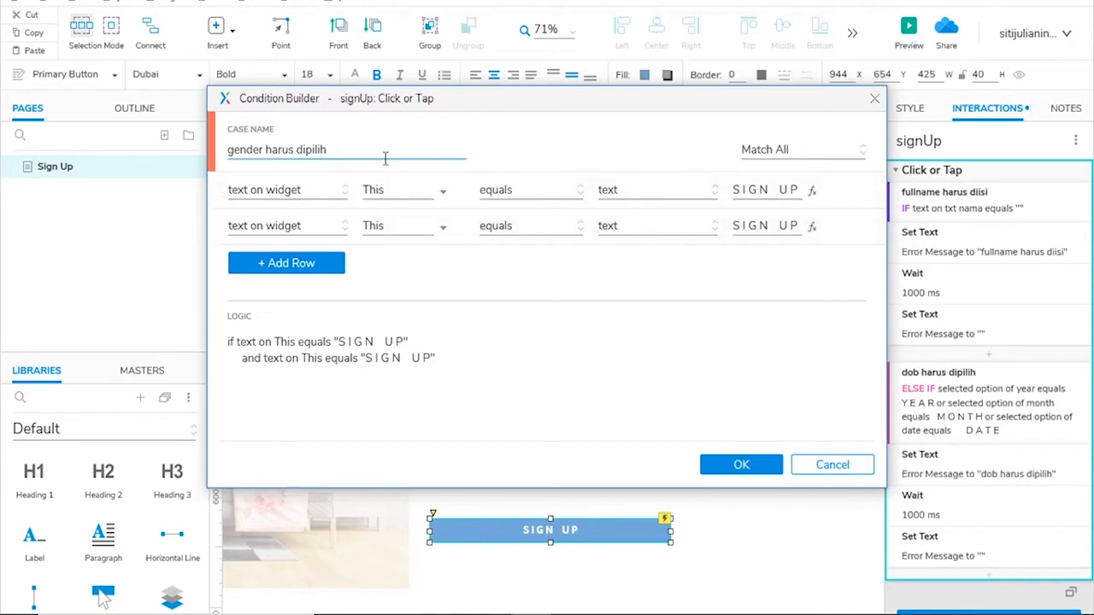
# Set the first condition of the gender case to is selected of female equals value false
pyautogui.moveTo(467, 104); pyautogui.dragTo(509, 314)
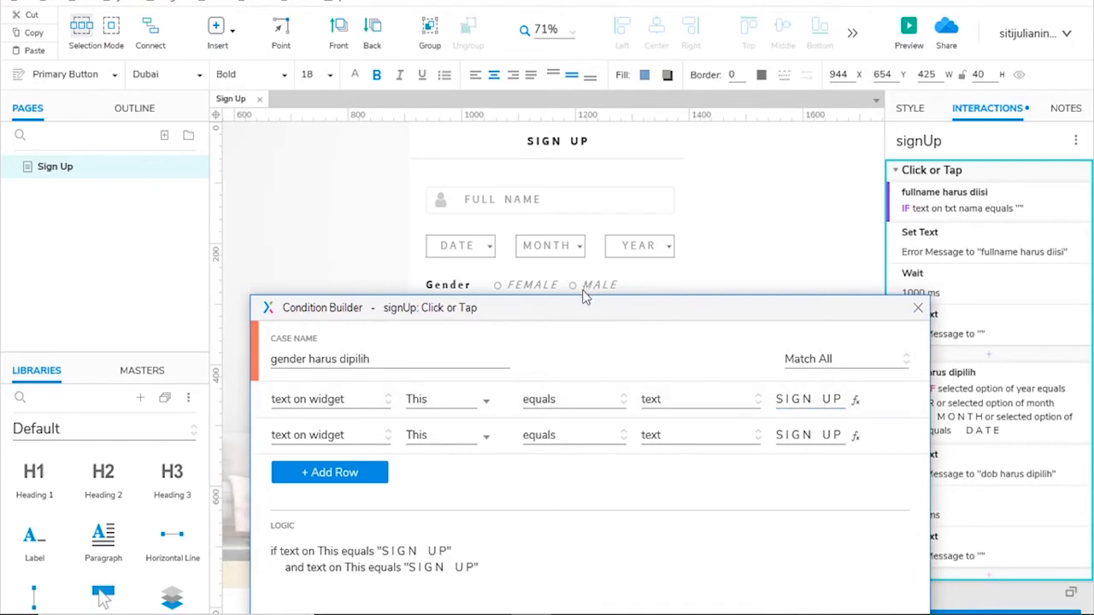
pyautogui.moveTo(629, 314); pyautogui.dragTo(638, 175)
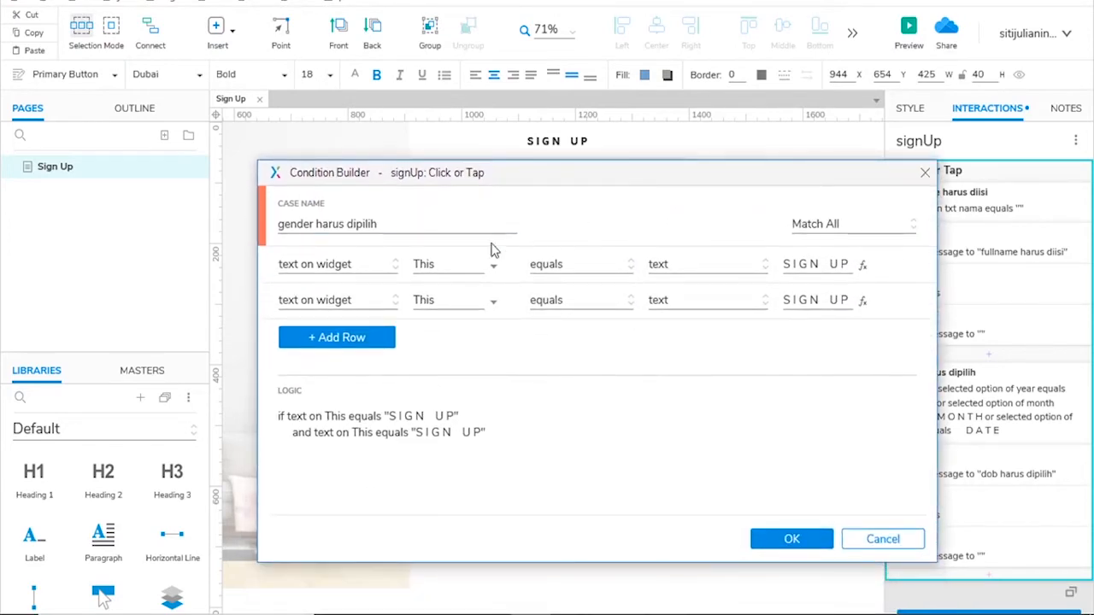
pyautogui.click(359, 268)
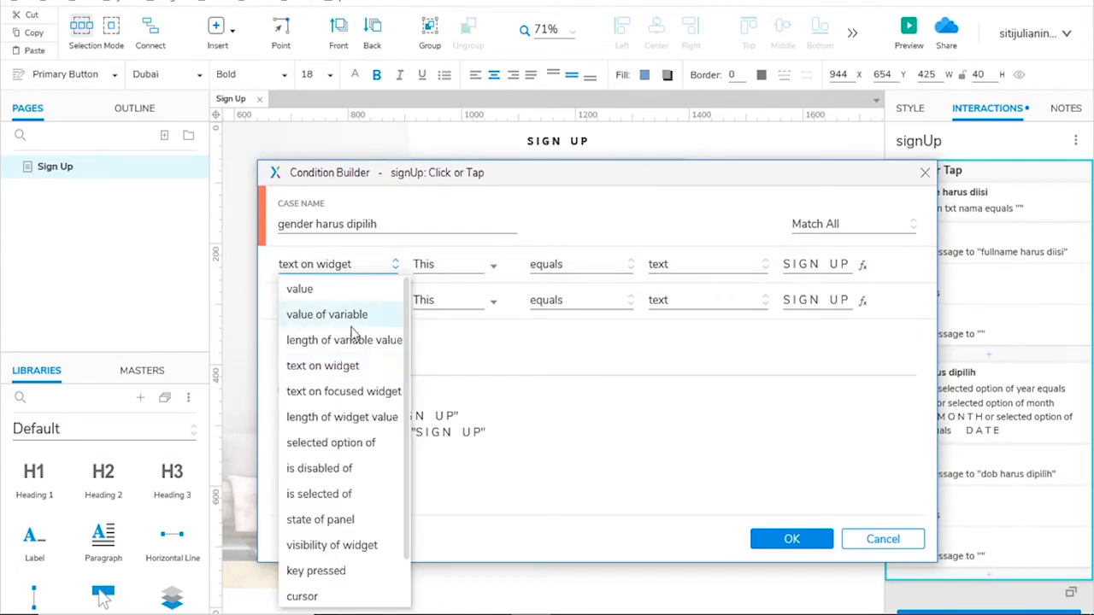
pyautogui.click(327, 494)
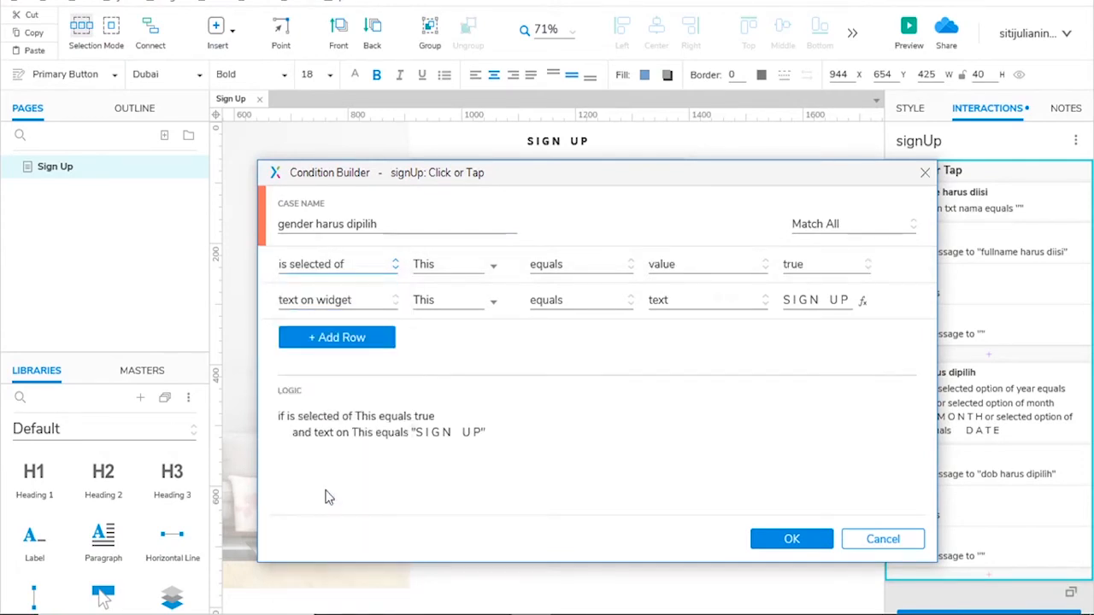
pyautogui.click(460, 263)
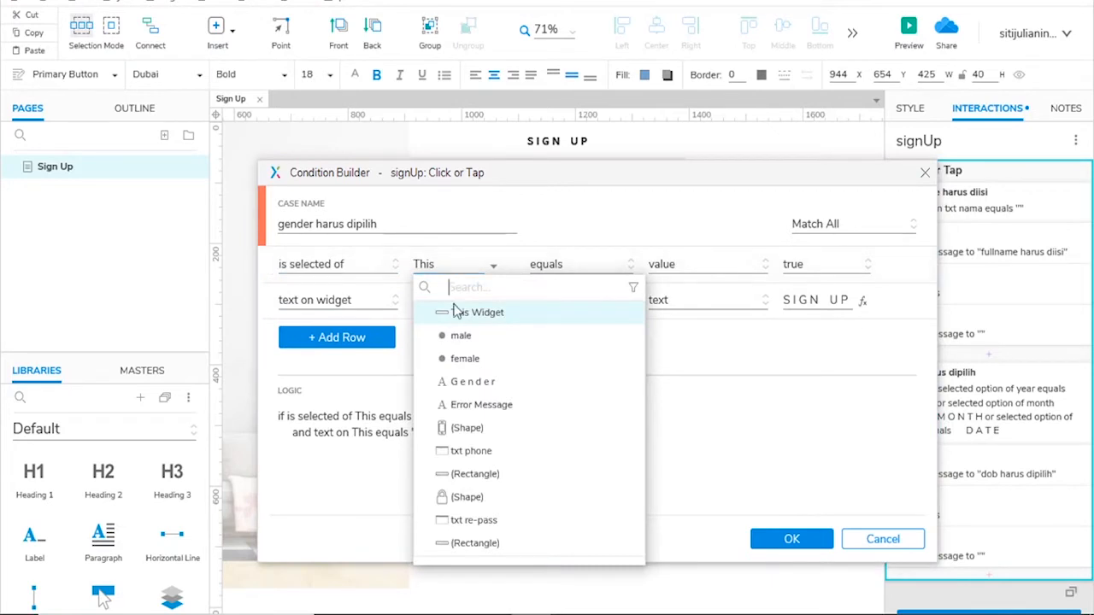
pyautogui.click(466, 359)
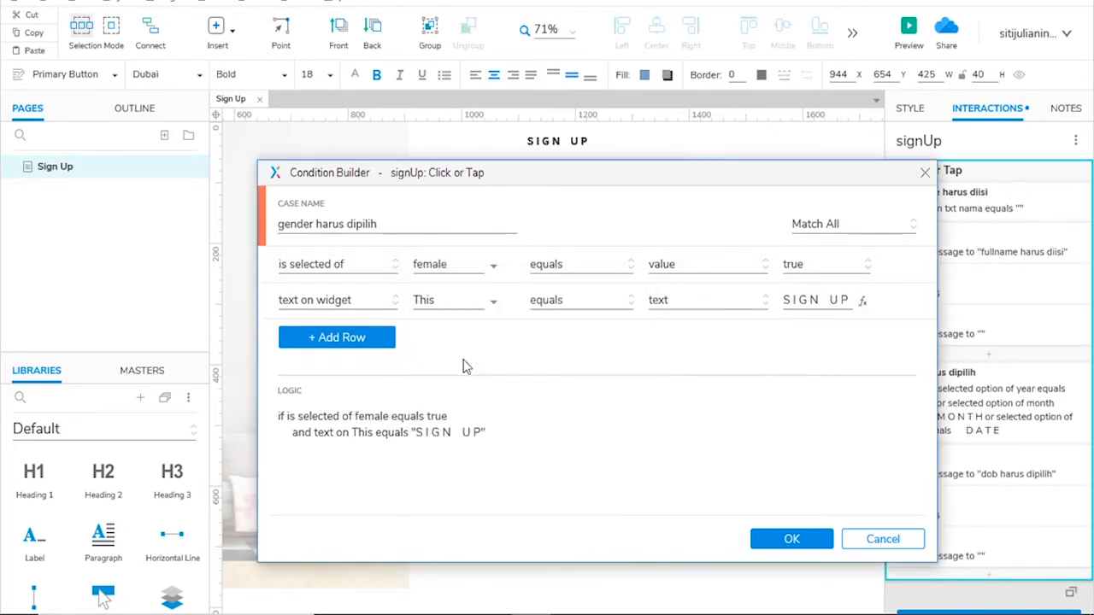
pyautogui.click(799, 269)
pyautogui.click(800, 317)
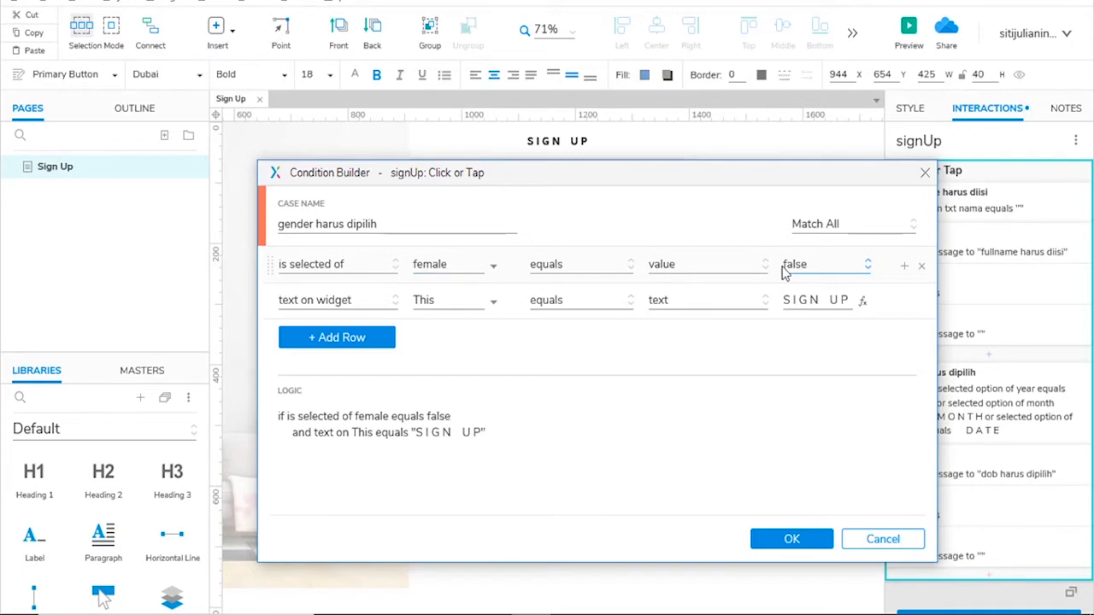
# Set the second condition of the gender case to is selected of male equals value false
pyautogui.click(316, 300)
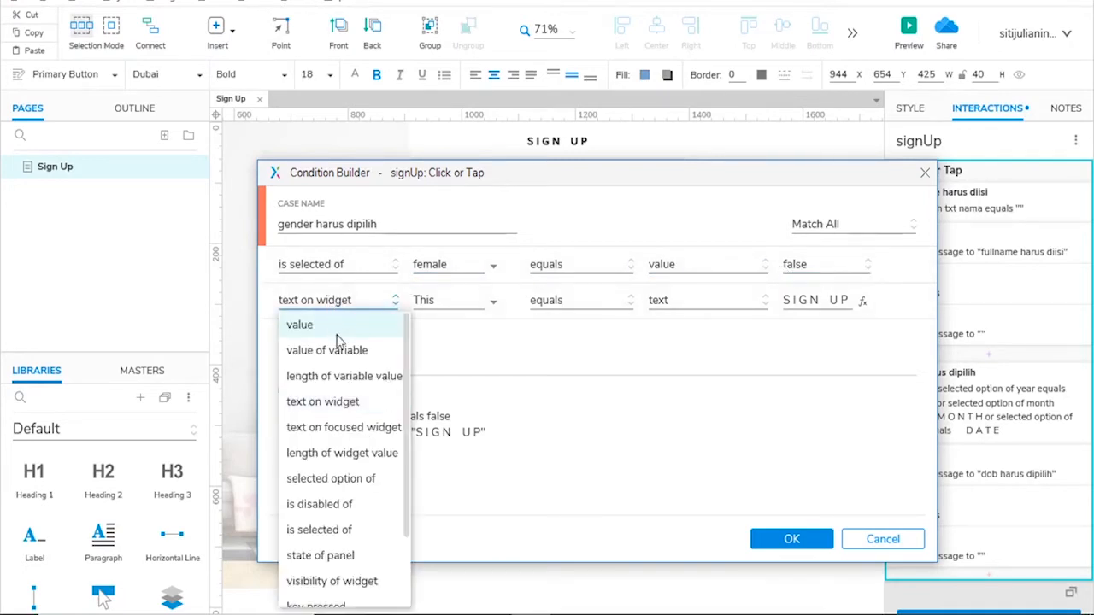
pyautogui.click(342, 529)
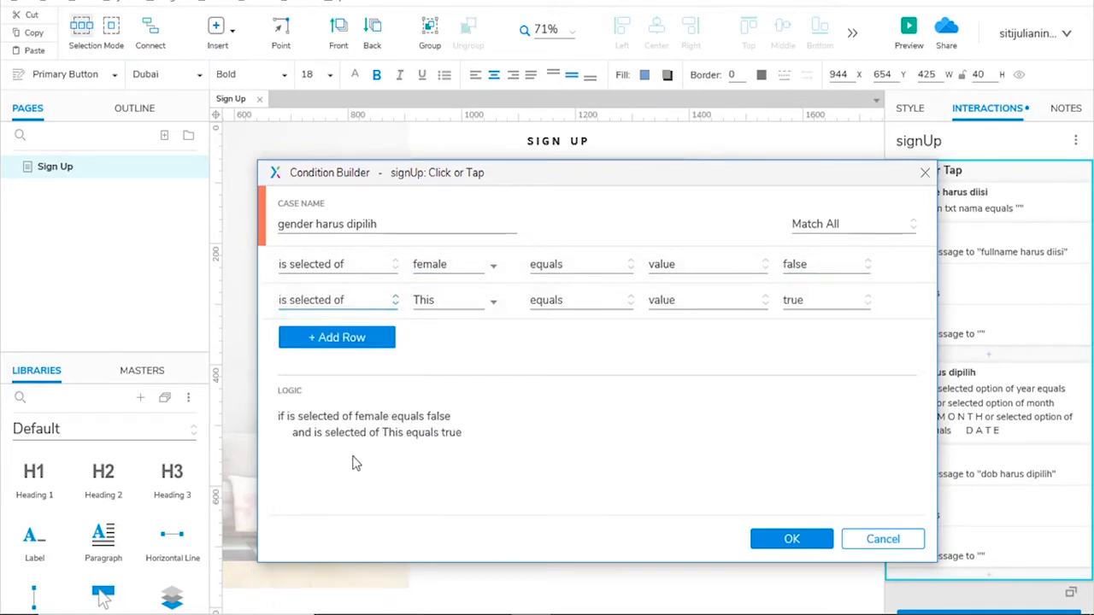
pyautogui.click(445, 299)
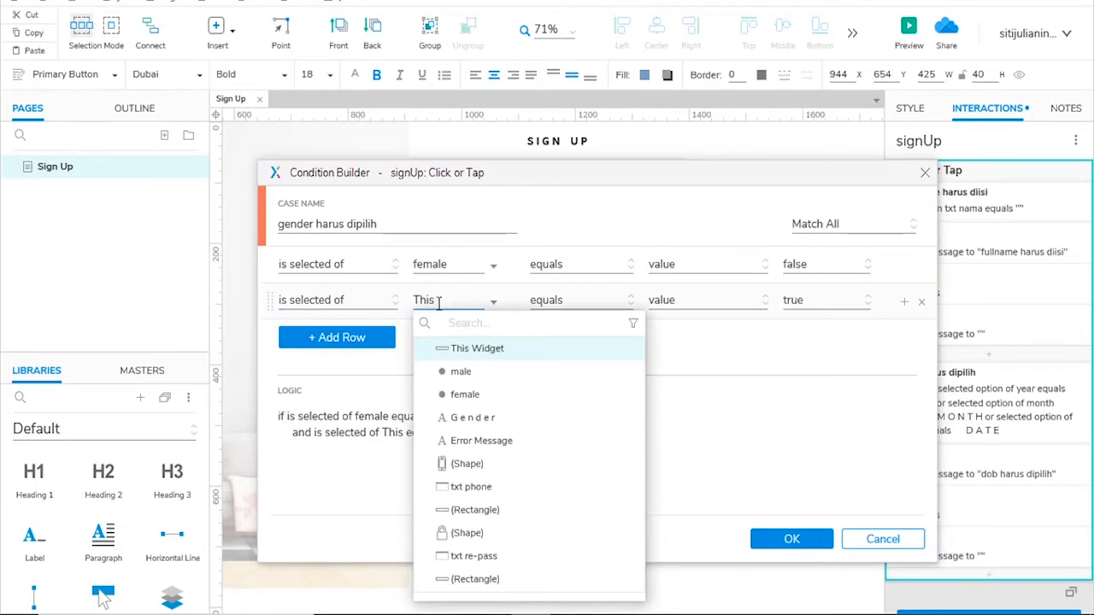
pyautogui.click(459, 382)
pyautogui.click(812, 308)
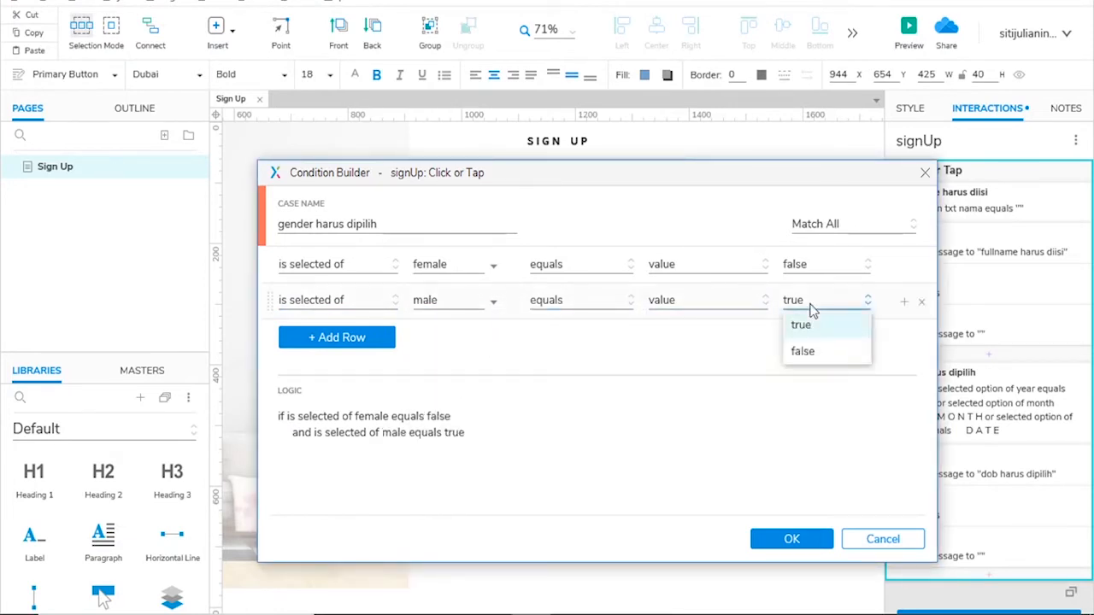
pyautogui.click(819, 352)
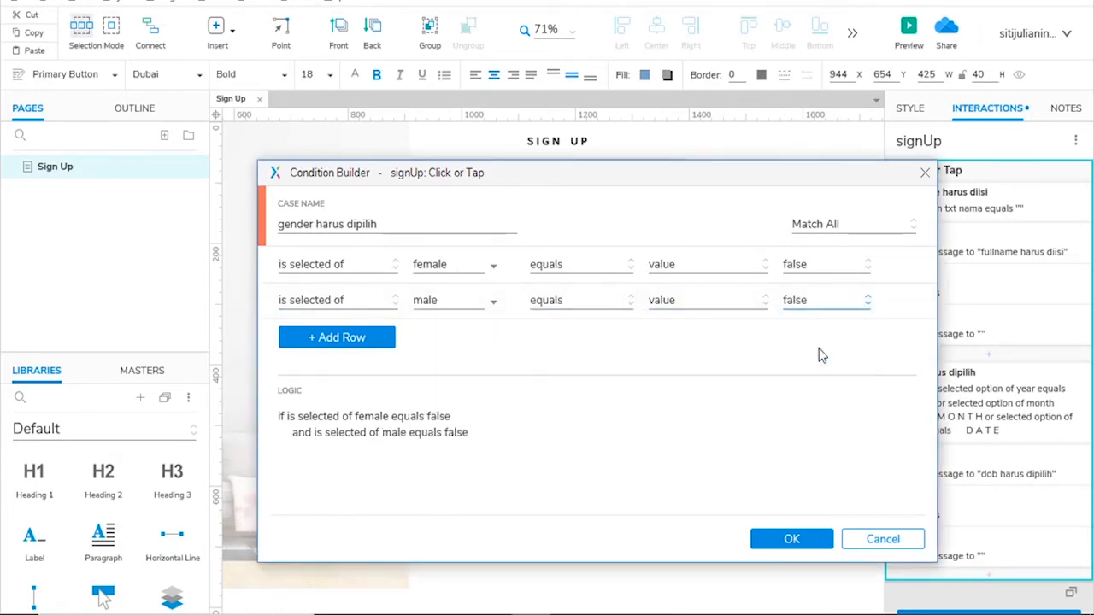
# Keep the gender case's conditions on Match All and save the case
pyautogui.click(860, 229)
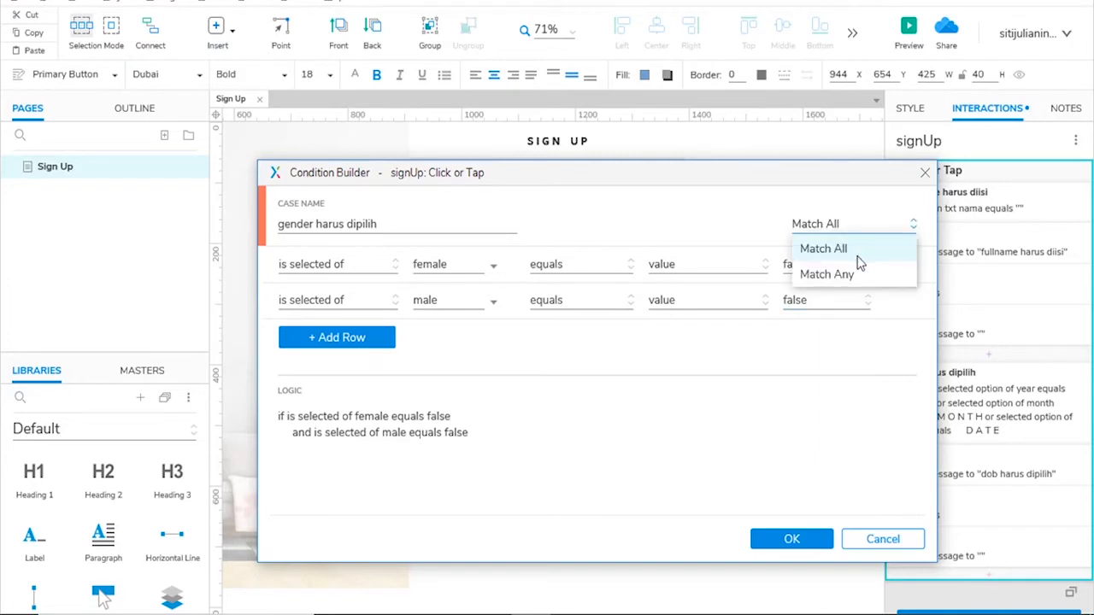
pyautogui.click(859, 250)
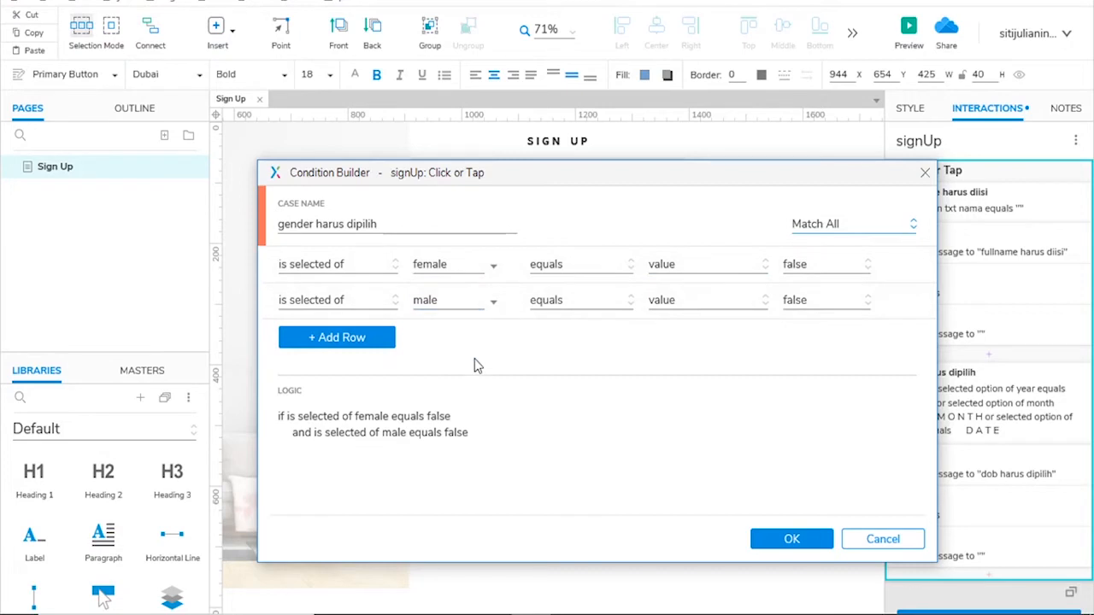
pyautogui.click(773, 540)
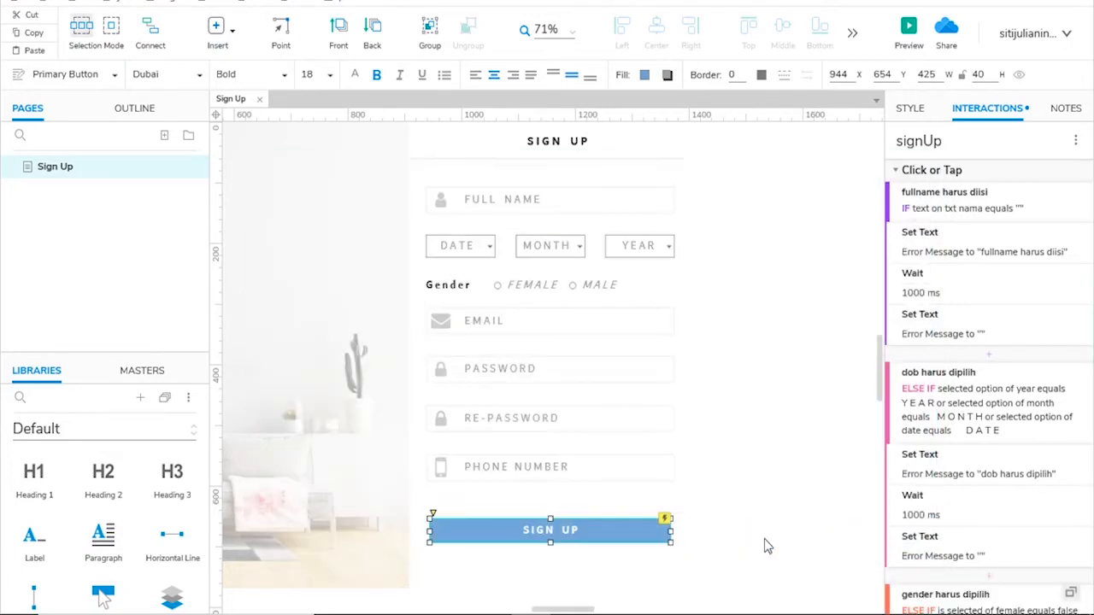
# Add a Set Text action to the "gender harus dipilih" case that sets Error Message to "gender harus diisi"
pyautogui.scroll(-3, 1032, 432)
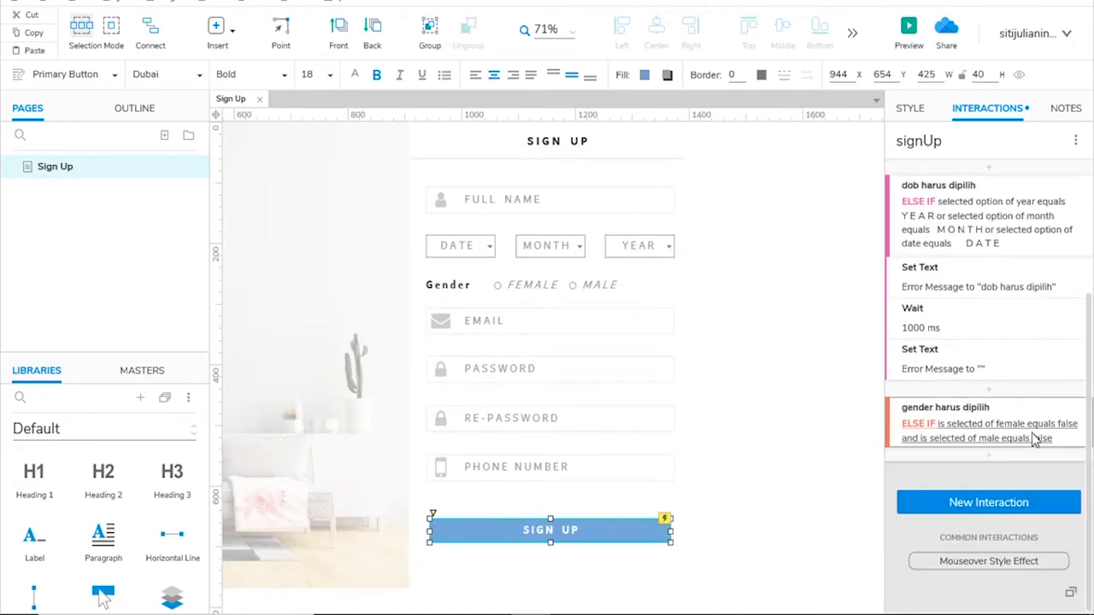
pyautogui.click(983, 454)
pyautogui.write('set')
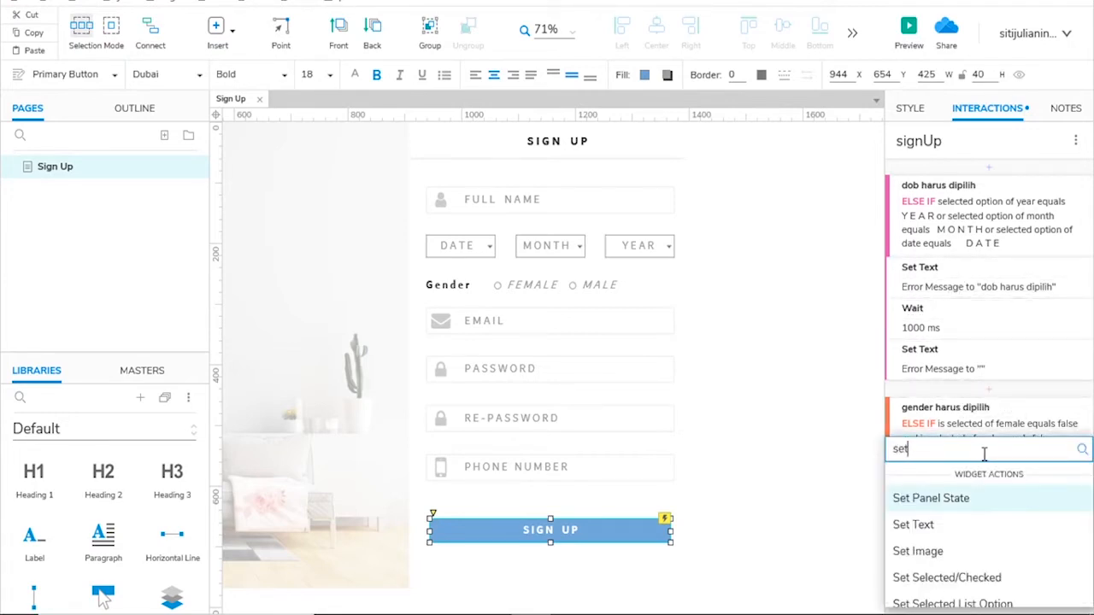
pyautogui.click(940, 528)
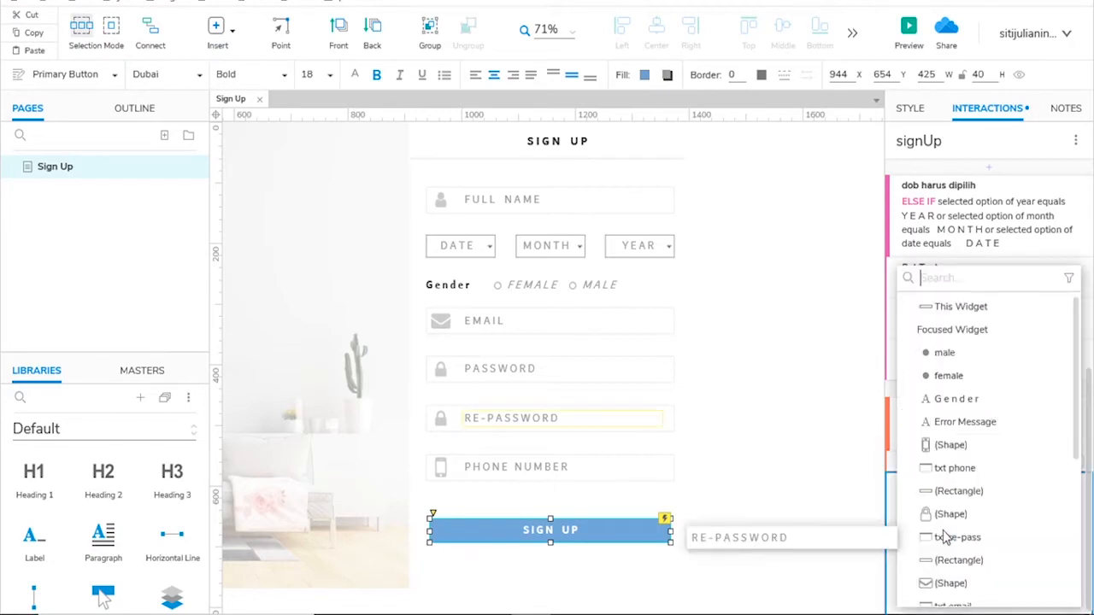
pyautogui.write('err')
pyautogui.click(963, 309)
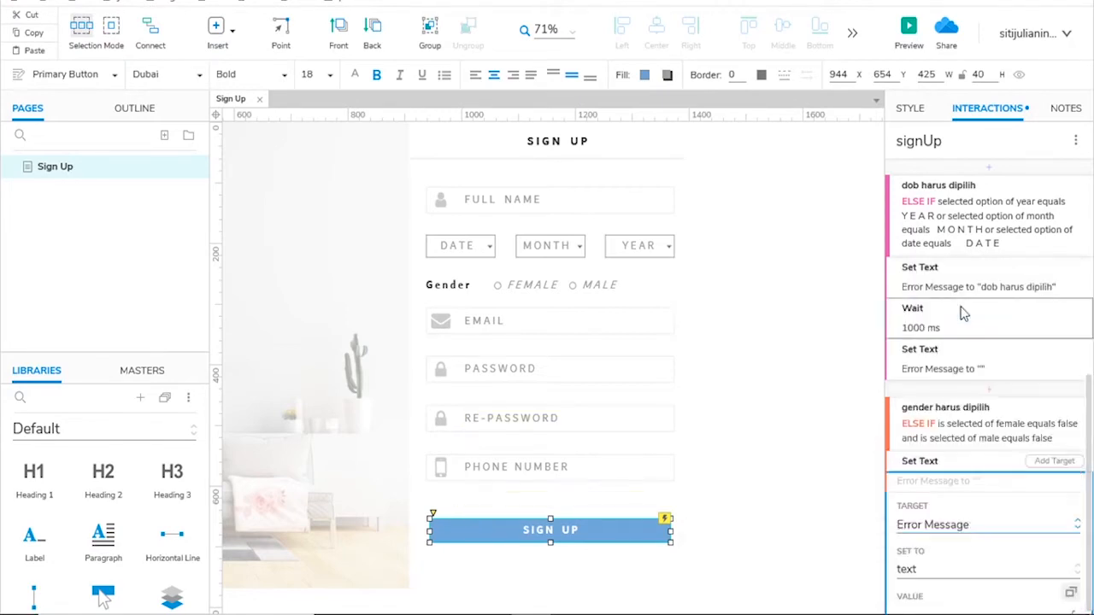
pyautogui.click(941, 512)
pyautogui.write('gender harus')
pyautogui.write('si')
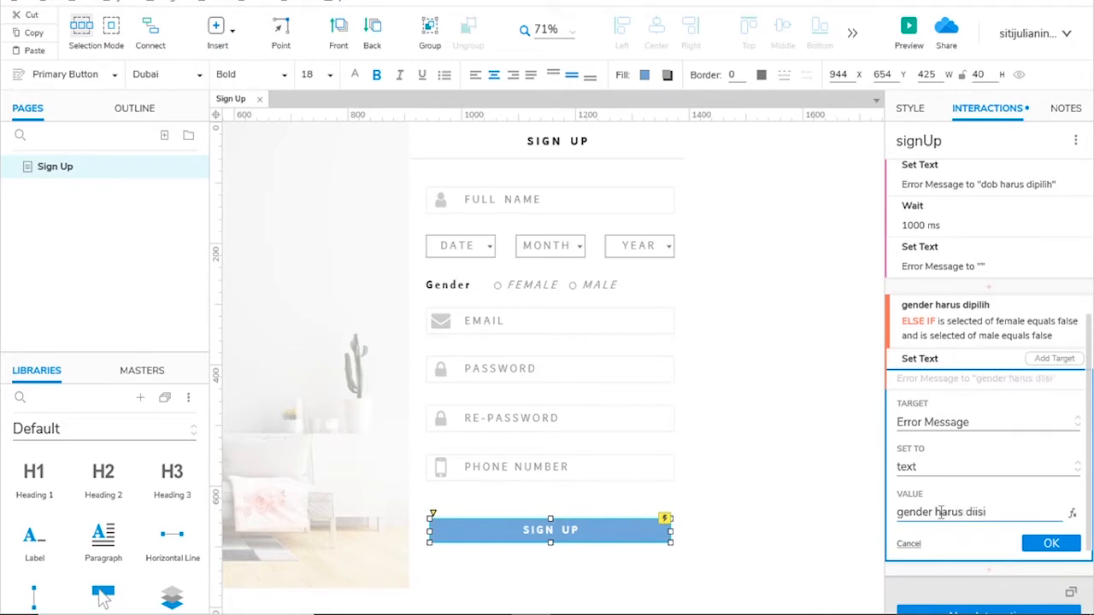
pyautogui.click(1040, 542)
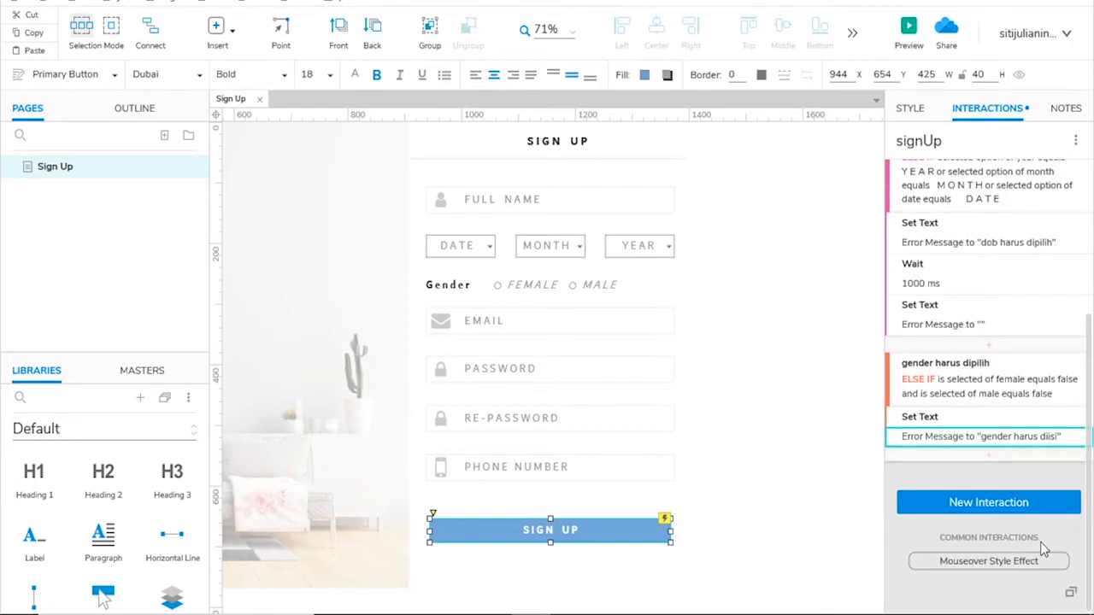
# Add a 1000 ms Wait action after the Set Text action in the gender case
pyautogui.click(977, 457)
pyautogui.write('wai')
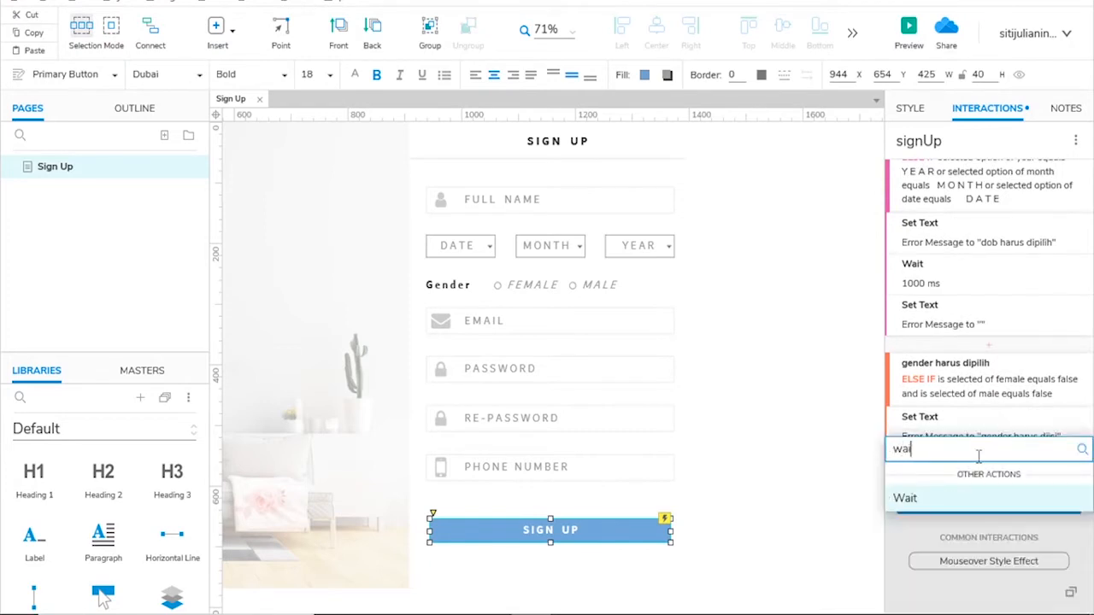
pyautogui.click(978, 501)
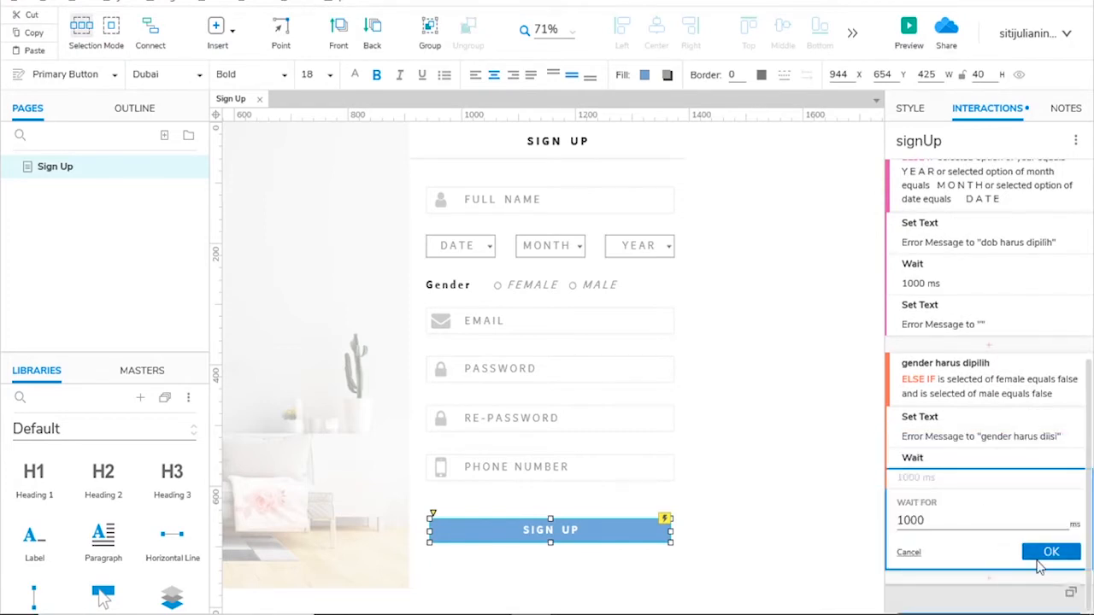
pyautogui.click(1038, 551)
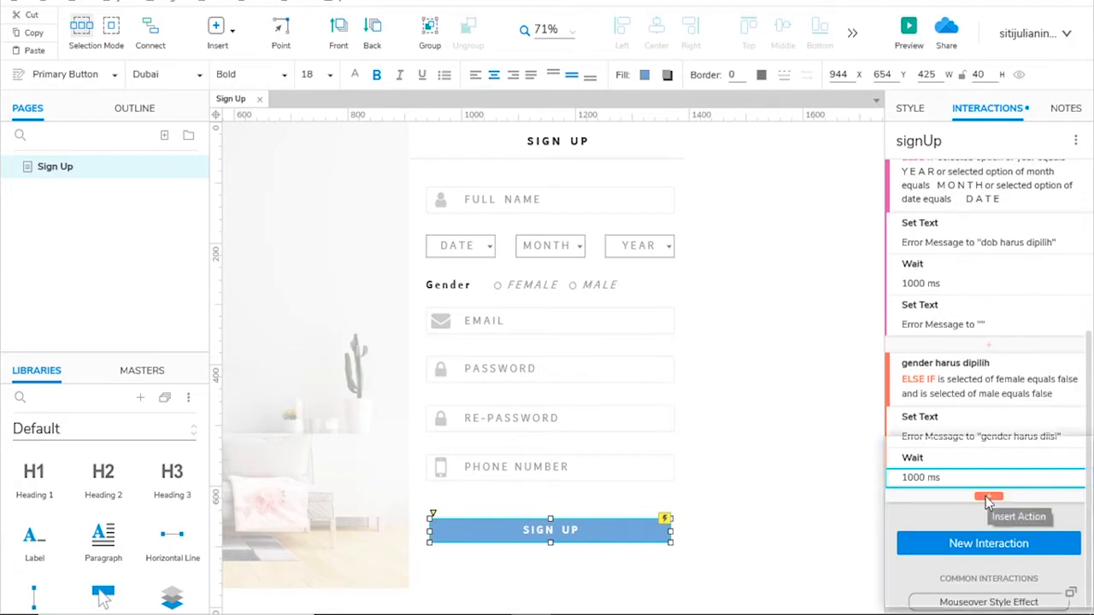
# Add a Set Text action after the wait in the gender case that sets Error Message to empty text
pyautogui.click(988, 497)
pyautogui.write('set')
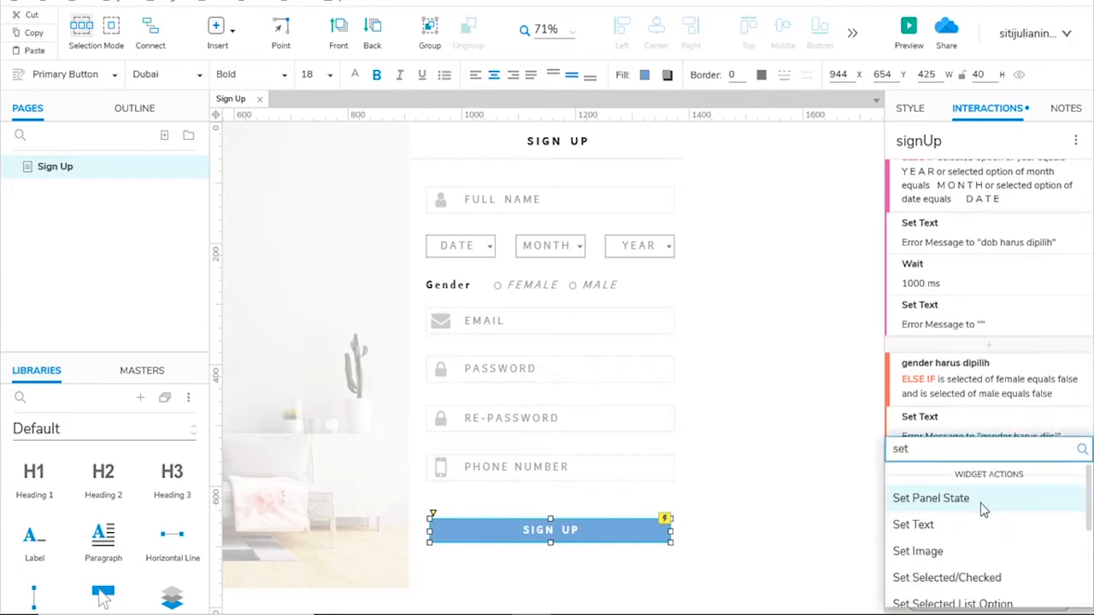
pyautogui.click(960, 525)
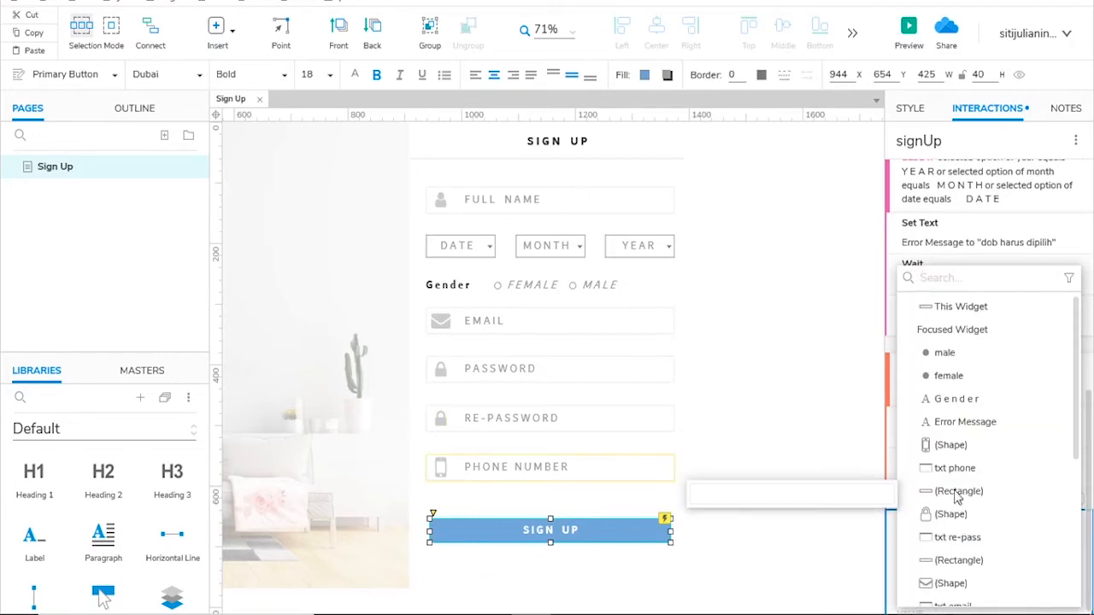
pyautogui.write('er')
pyautogui.click(973, 309)
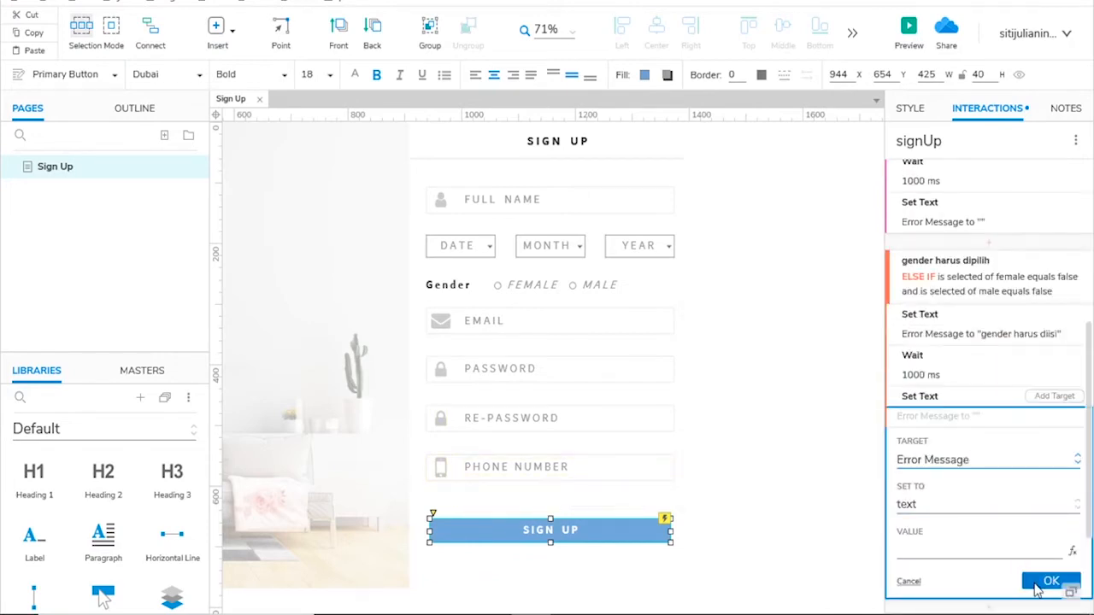
pyautogui.click(1047, 580)
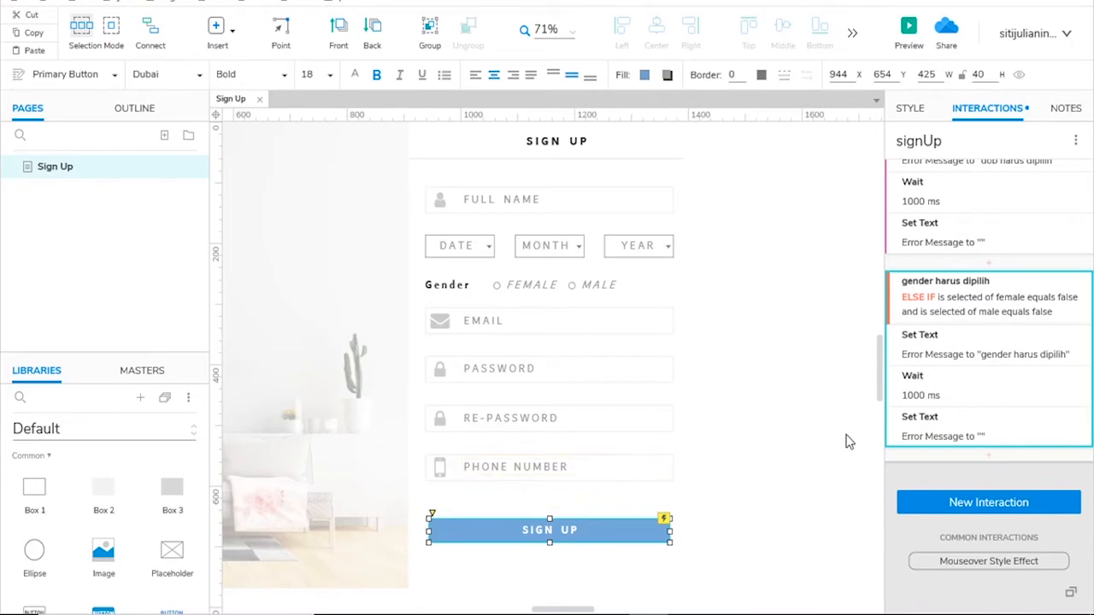
# Add a fourth case named "email harus mengandung @ dan ." to the Sign Up button's Click or Tap event with two condition rows
pyautogui.scroll(5, 1026, 367)
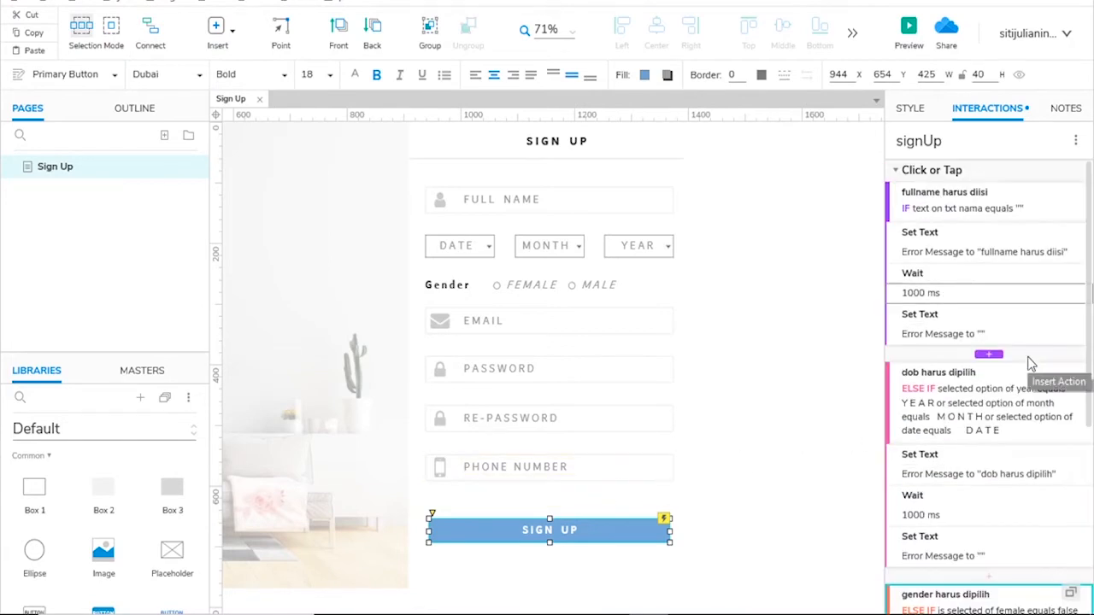
pyautogui.click(1072, 172)
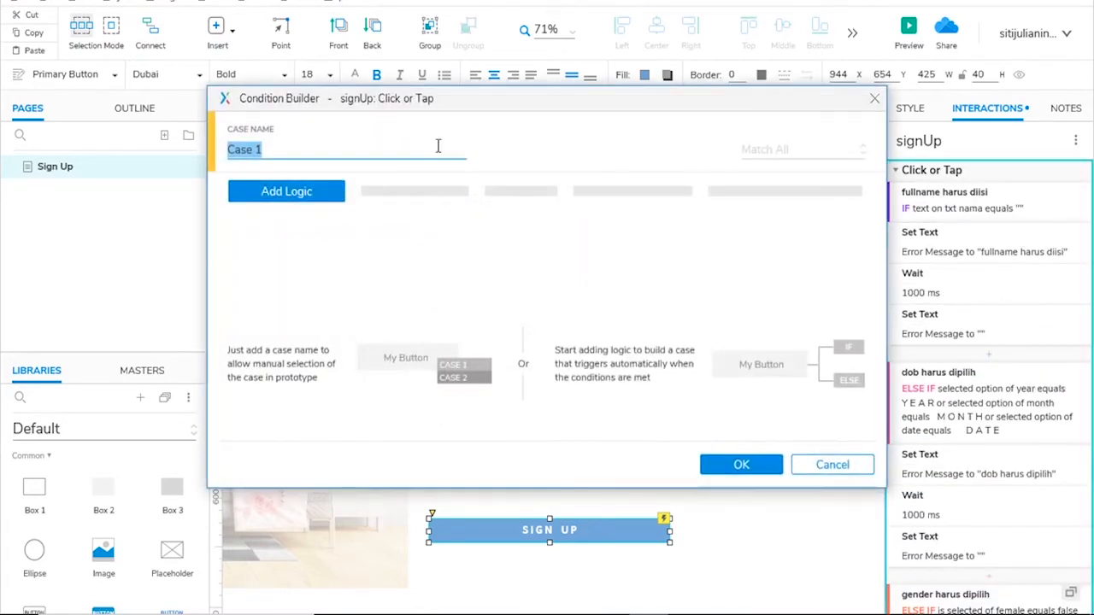
pyautogui.write('email harus mengandung @ dan ')
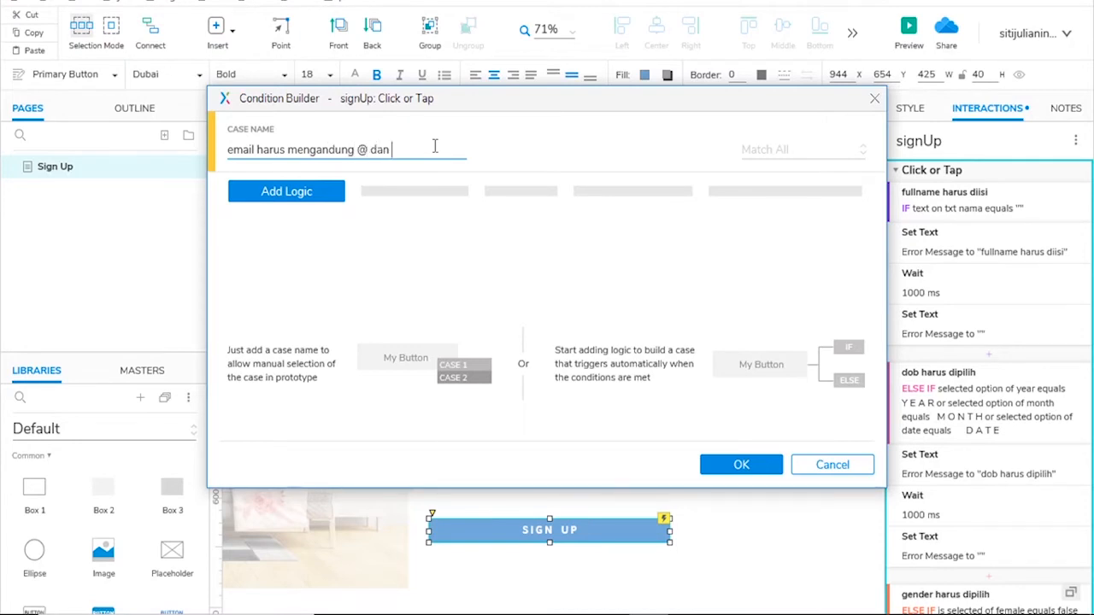
pyautogui.write('.')
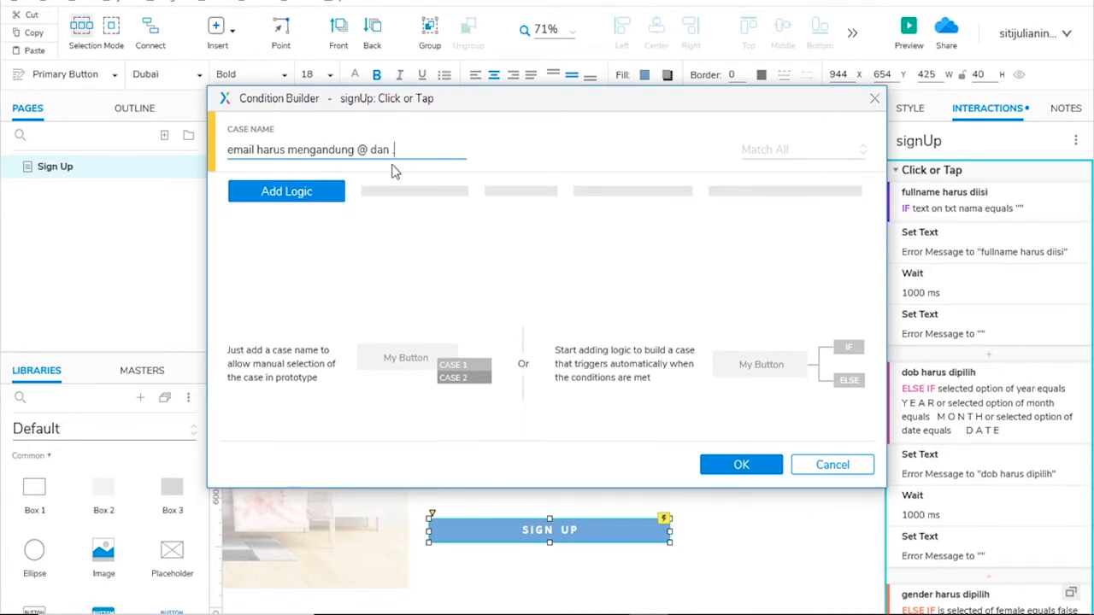
pyautogui.click(328, 189)
pyautogui.click(304, 228)
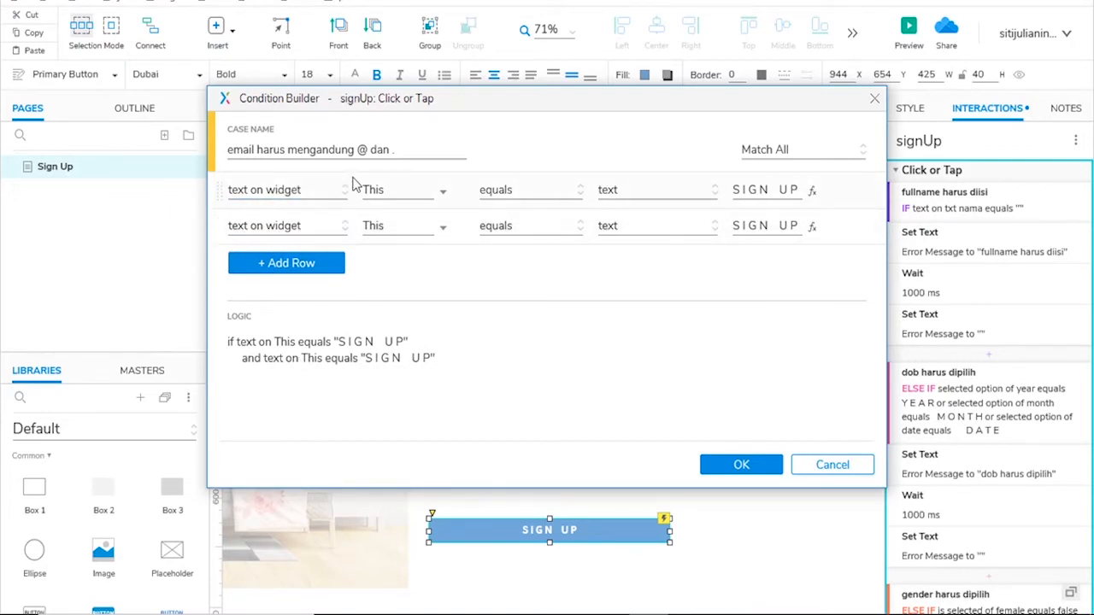
pyautogui.doubleClick(362, 148)
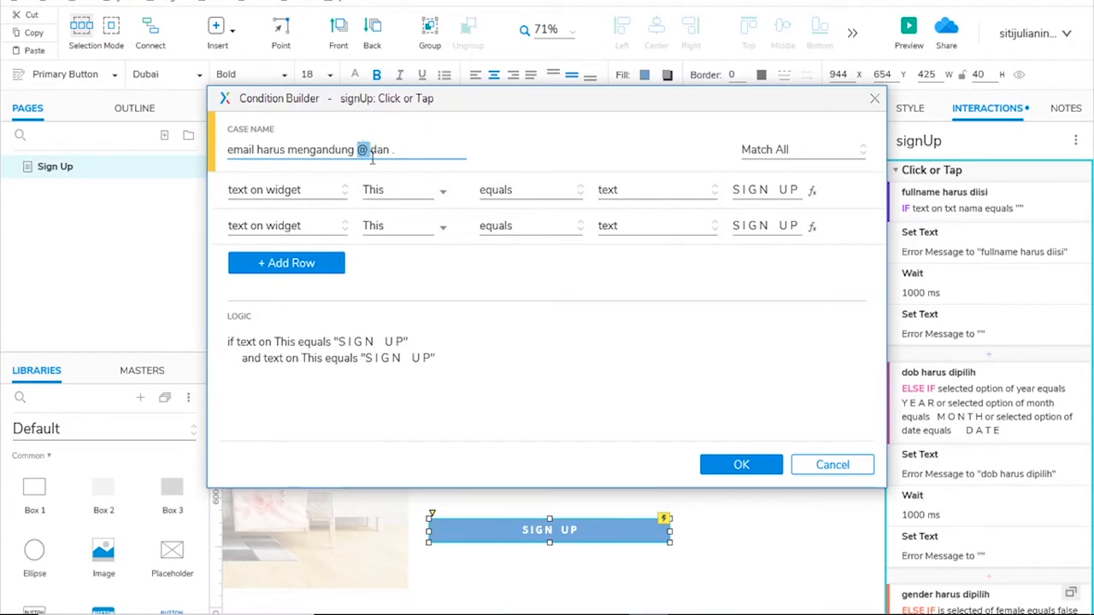
pyautogui.click(399, 150)
pyautogui.press('BackSpace')
# Set the first condition of the email case to text on widget txt email does not contain text "@"
pyautogui.click(385, 189)
pyautogui.write('txt')
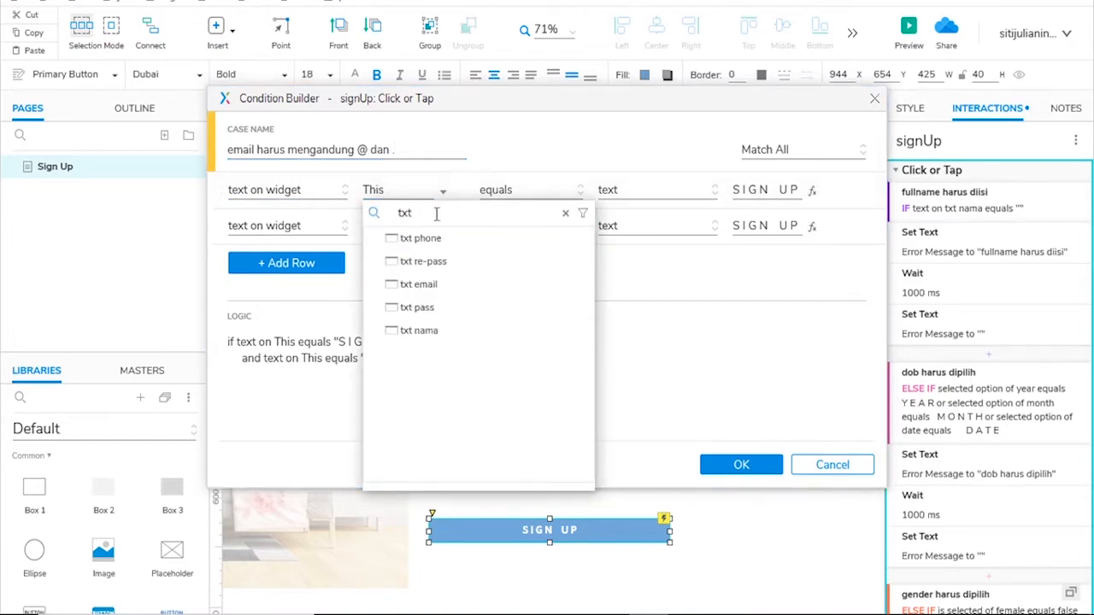
pyautogui.click(428, 291)
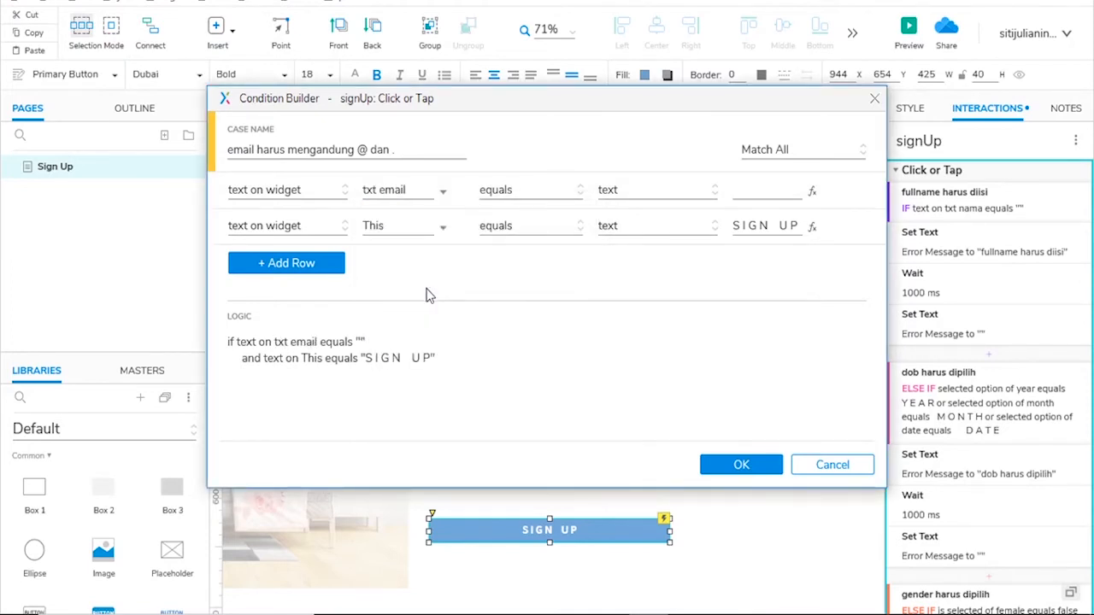
pyautogui.click(559, 196)
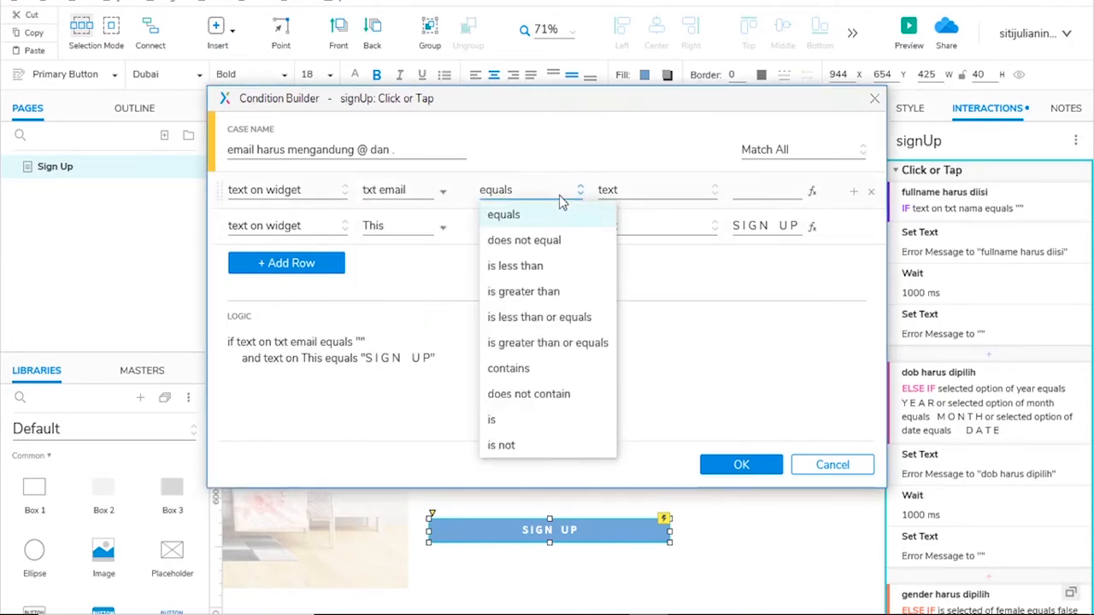
pyautogui.click(548, 395)
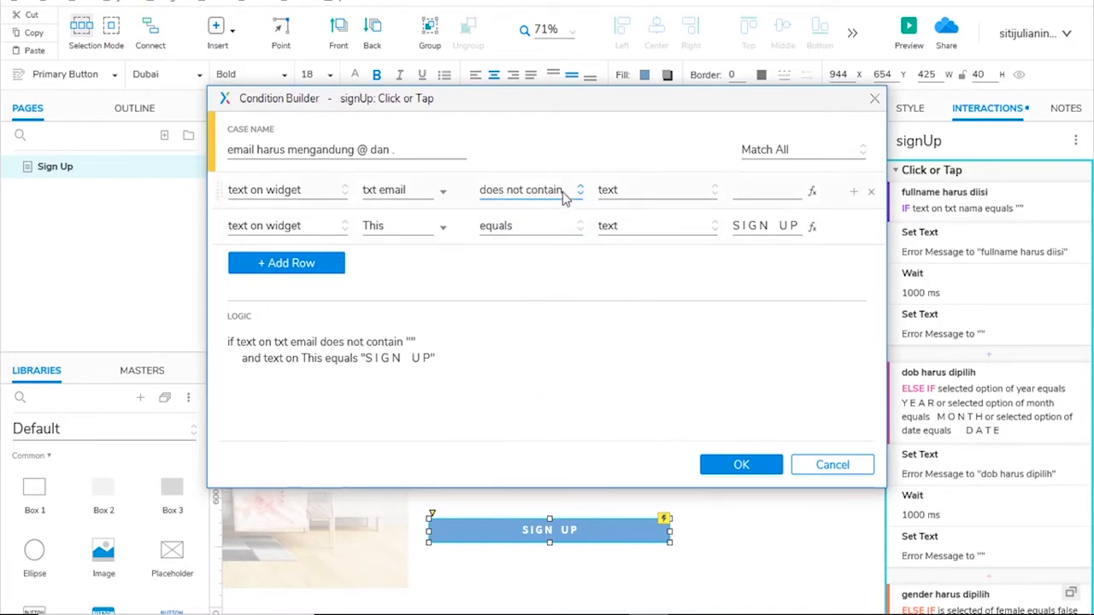
pyautogui.click(740, 190)
pyautogui.write('@')
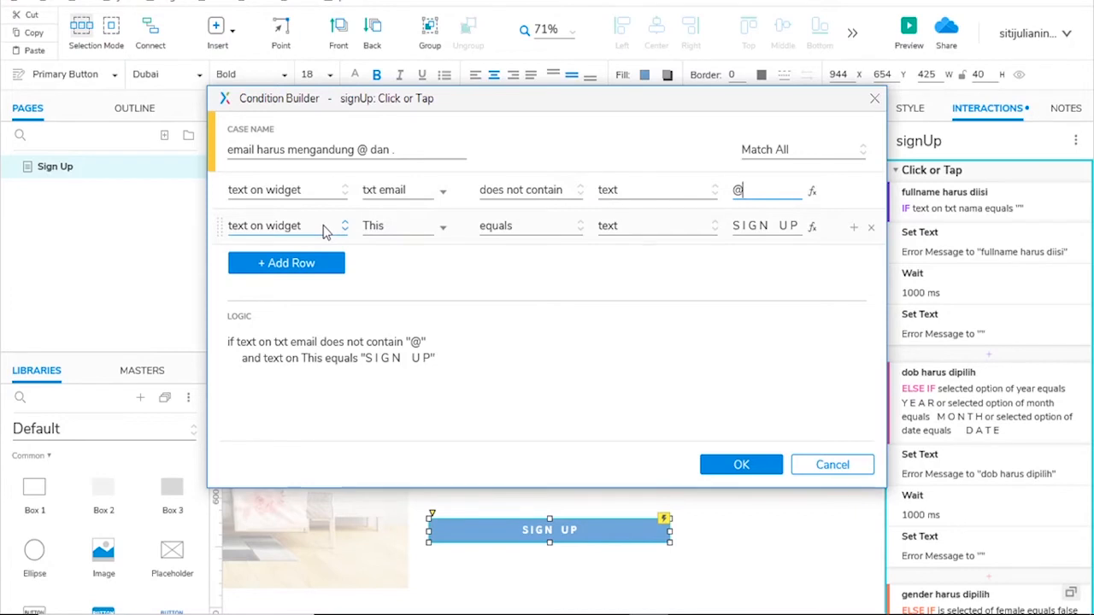
# Set the second condition of the email case to text on widget txt email does not contain text "."
pyautogui.click(398, 226)
pyautogui.write('txt')
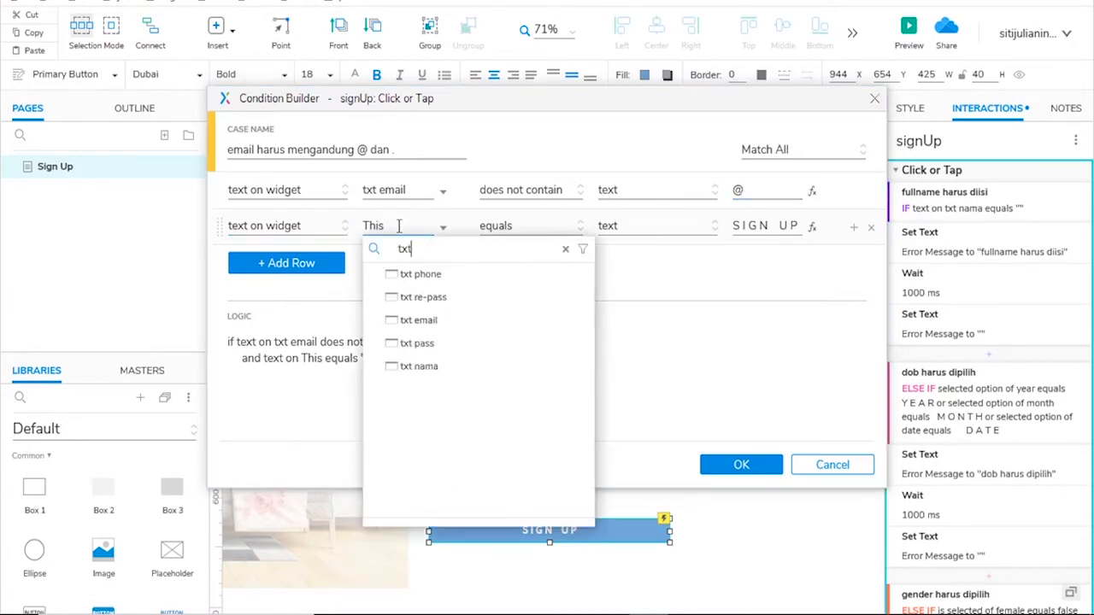
pyautogui.click(413, 320)
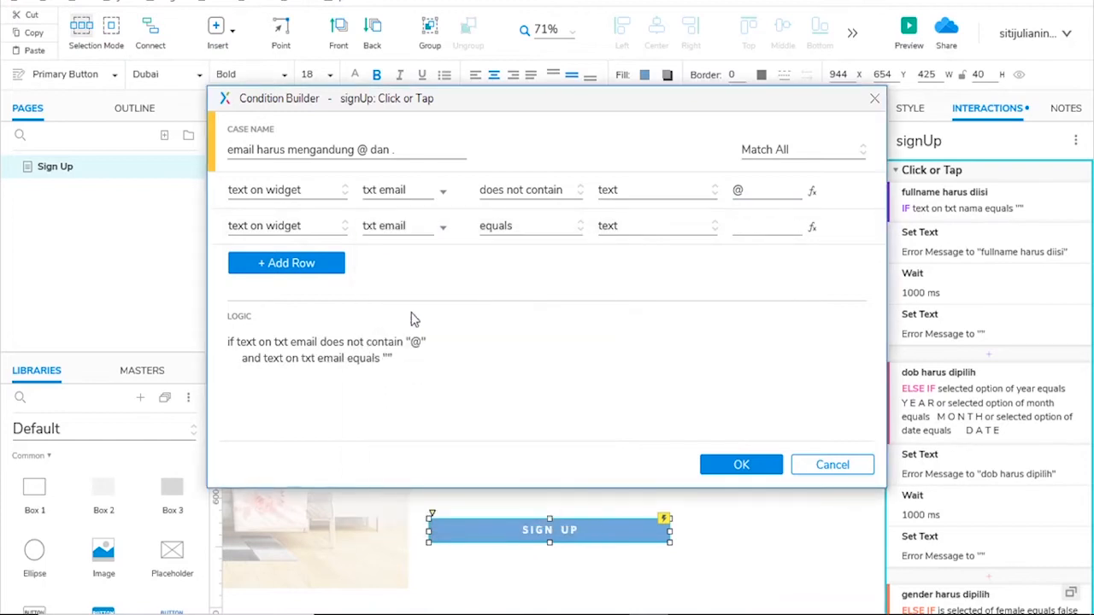
pyautogui.click(528, 224)
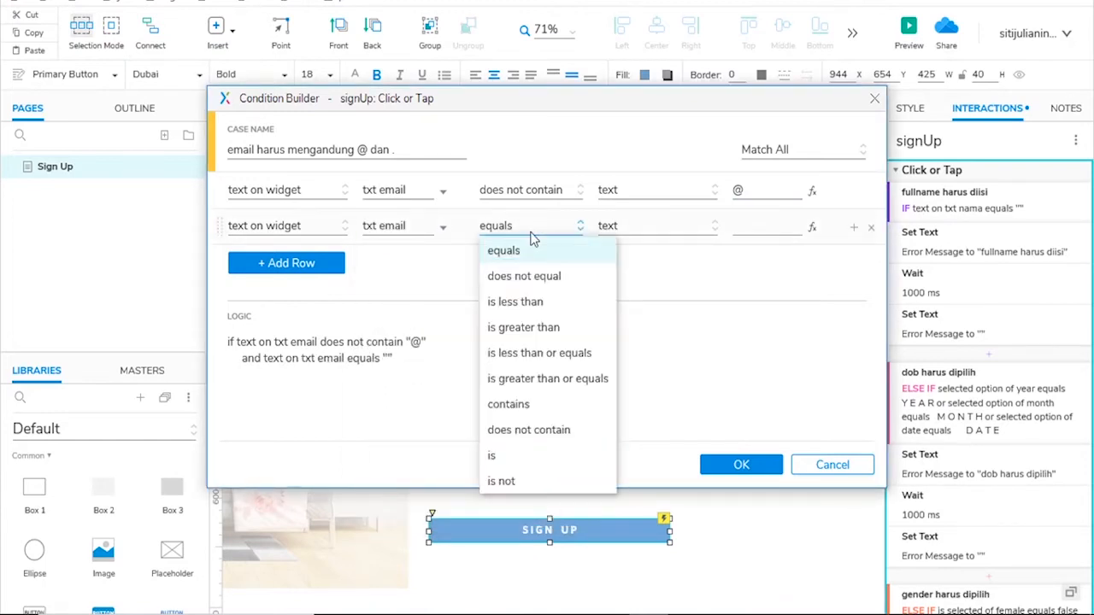
pyautogui.click(528, 433)
pyautogui.click(769, 226)
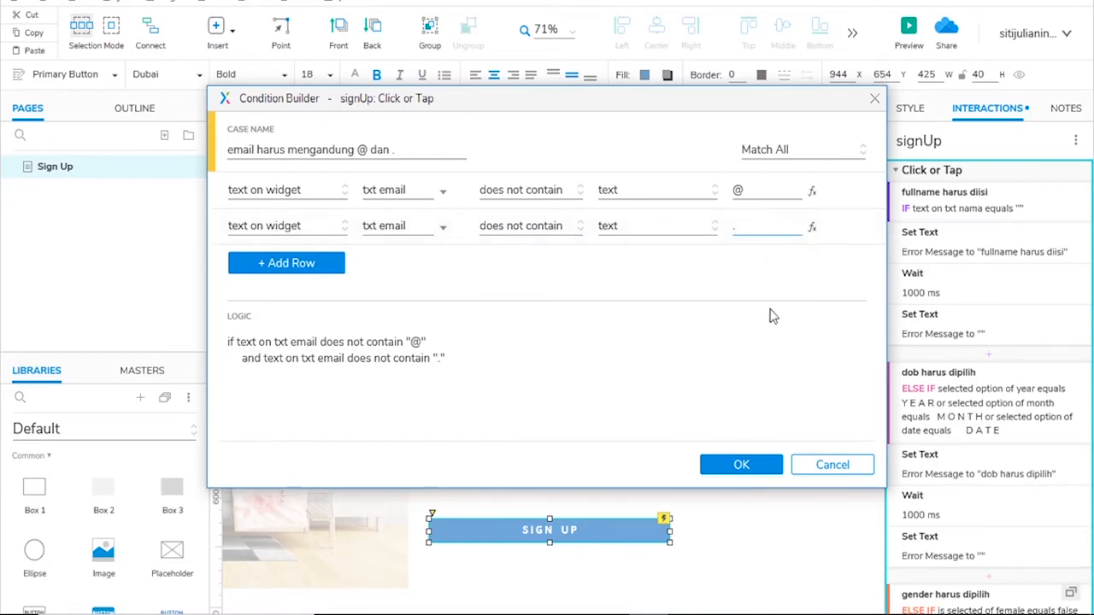
# Make the email case match any of its conditions and save the case
pyautogui.click(767, 147)
pyautogui.click(772, 158)
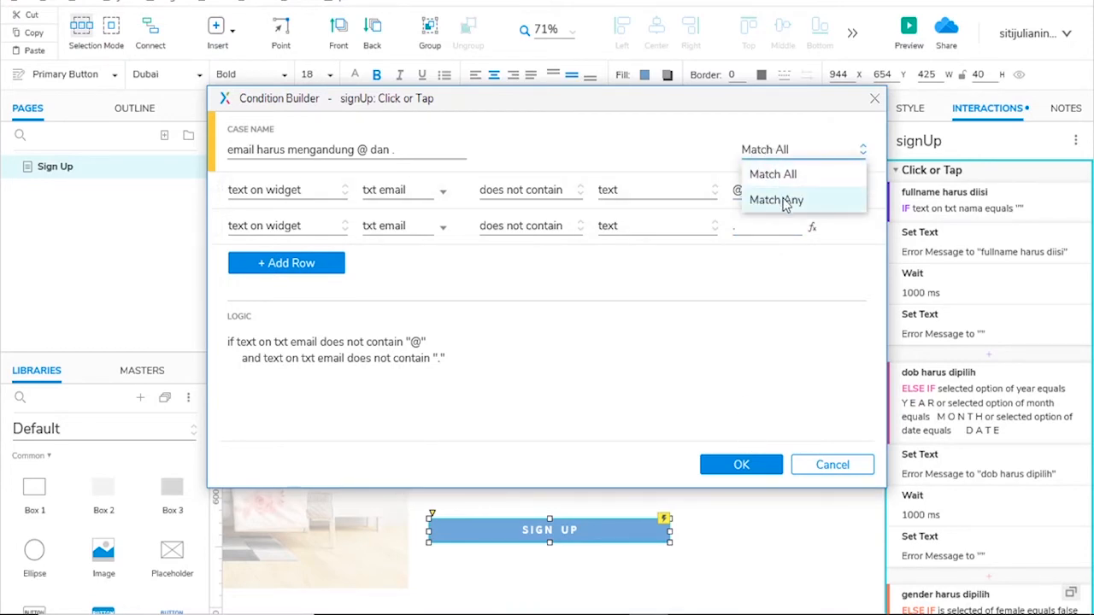
pyautogui.click(779, 197)
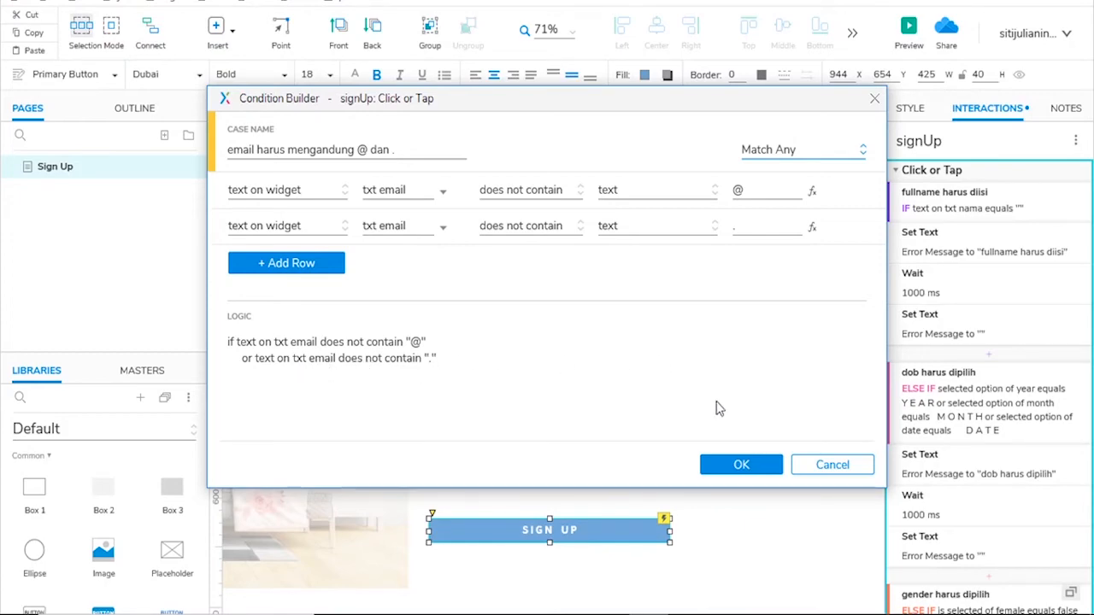
pyautogui.click(739, 463)
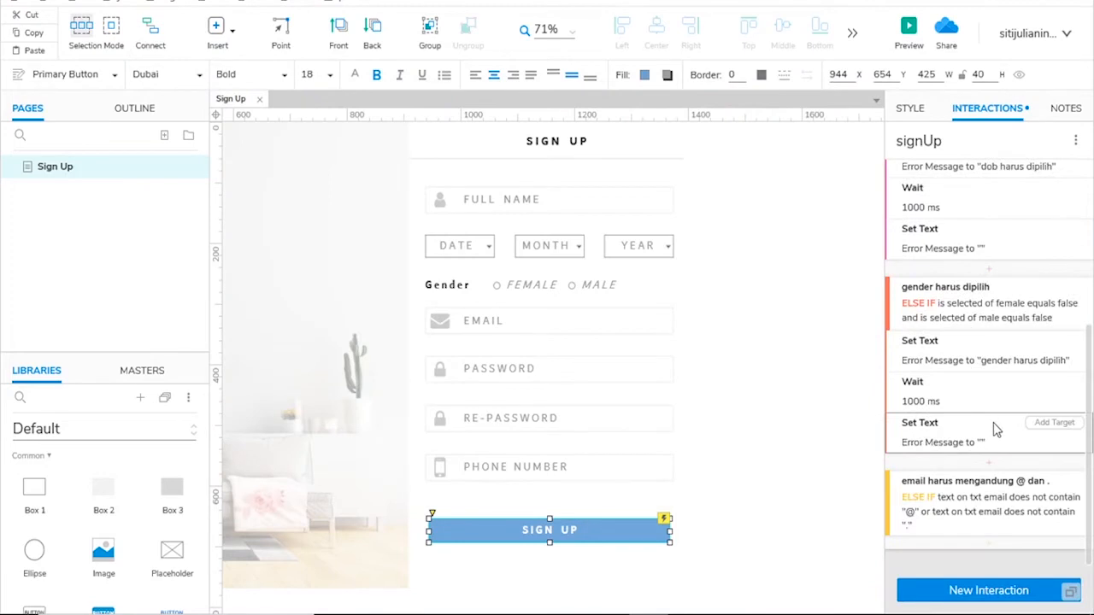
# Add a Set Text action to the email case that sets Error Message to "email harus mengandung @ dan ."
pyautogui.scroll(-2, 995, 440)
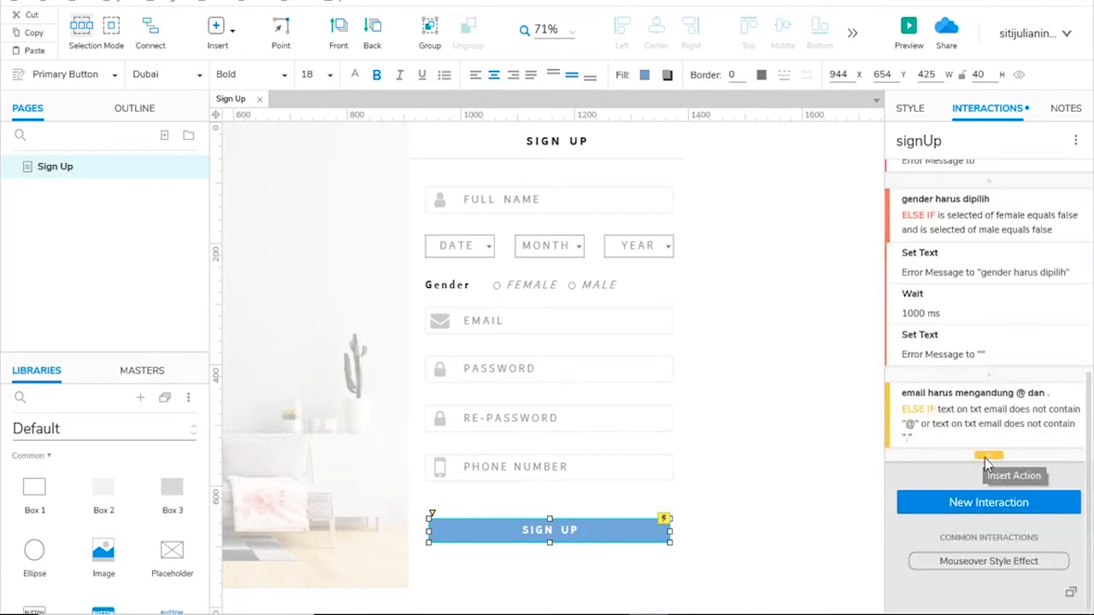
pyautogui.click(984, 458)
pyautogui.write('set')
pyautogui.click(944, 523)
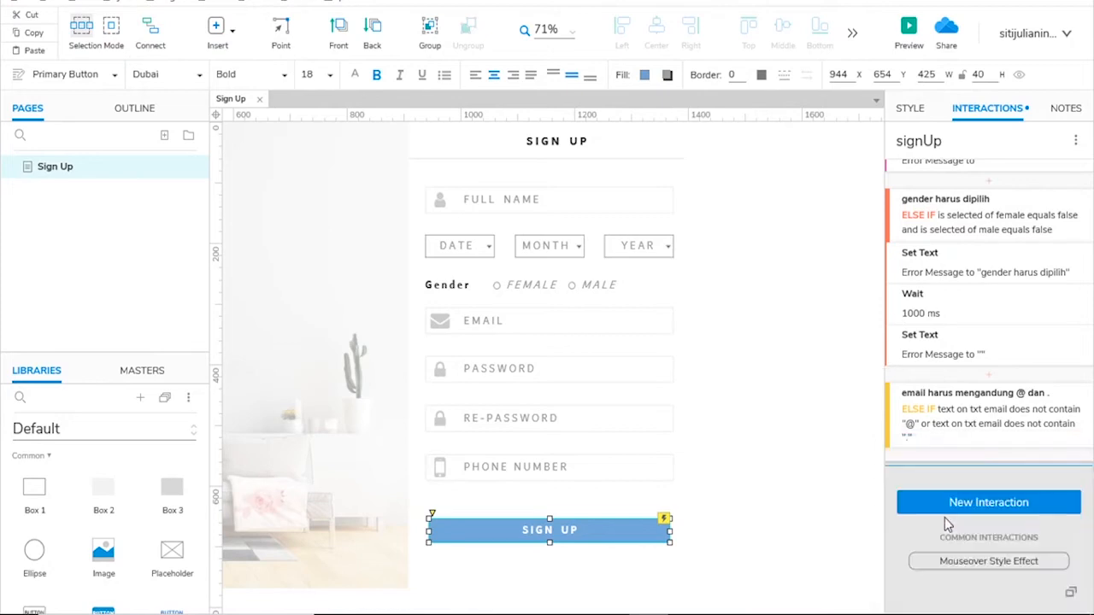
pyautogui.write('er')
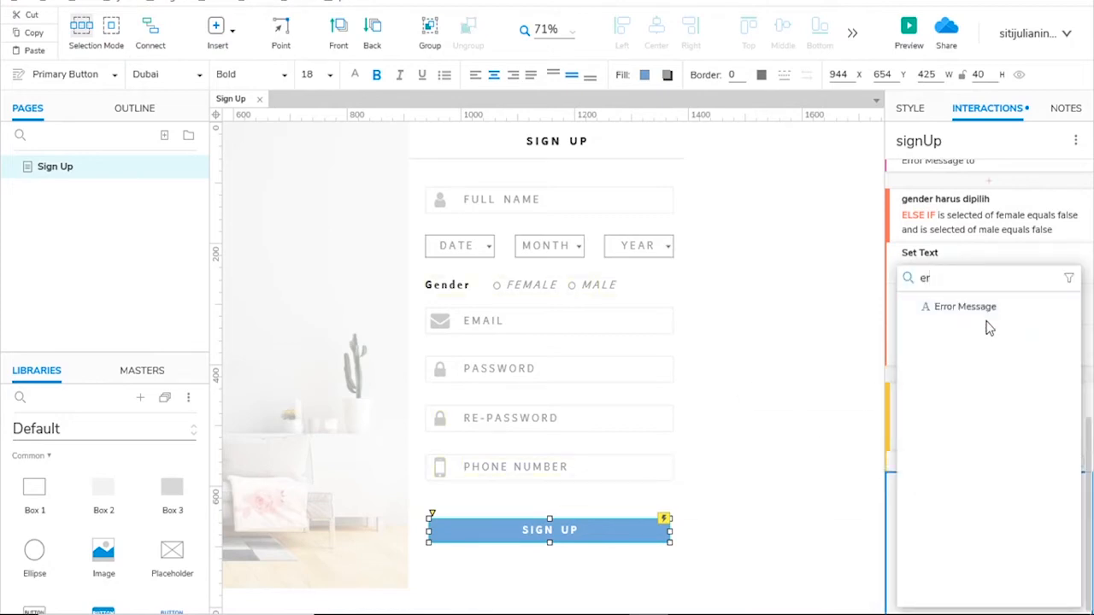
pyautogui.click(987, 310)
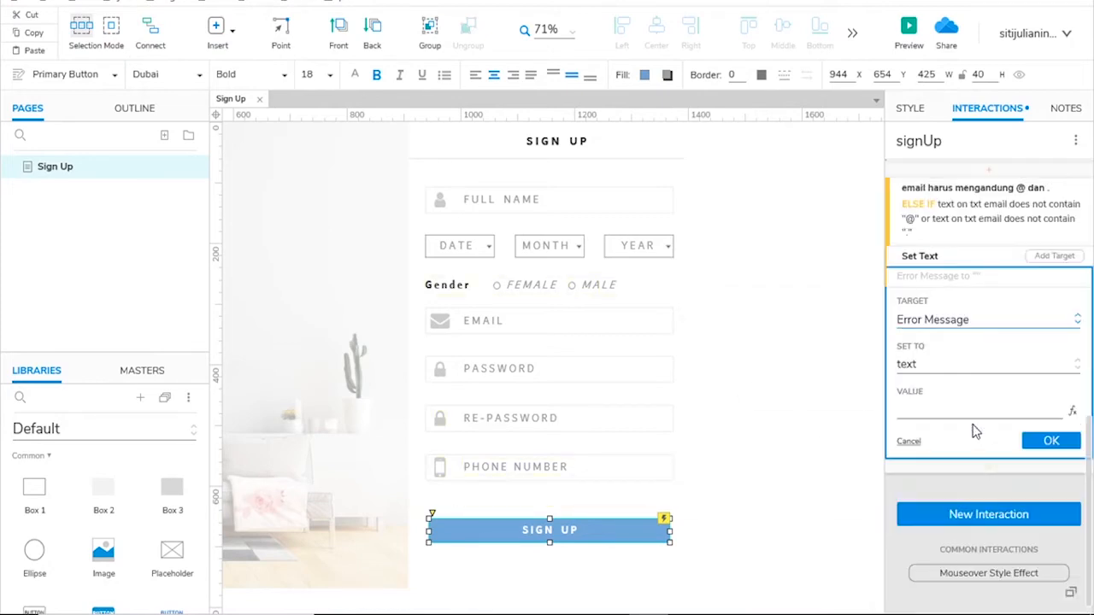
pyautogui.click(964, 411)
pyautogui.write('email harus men')
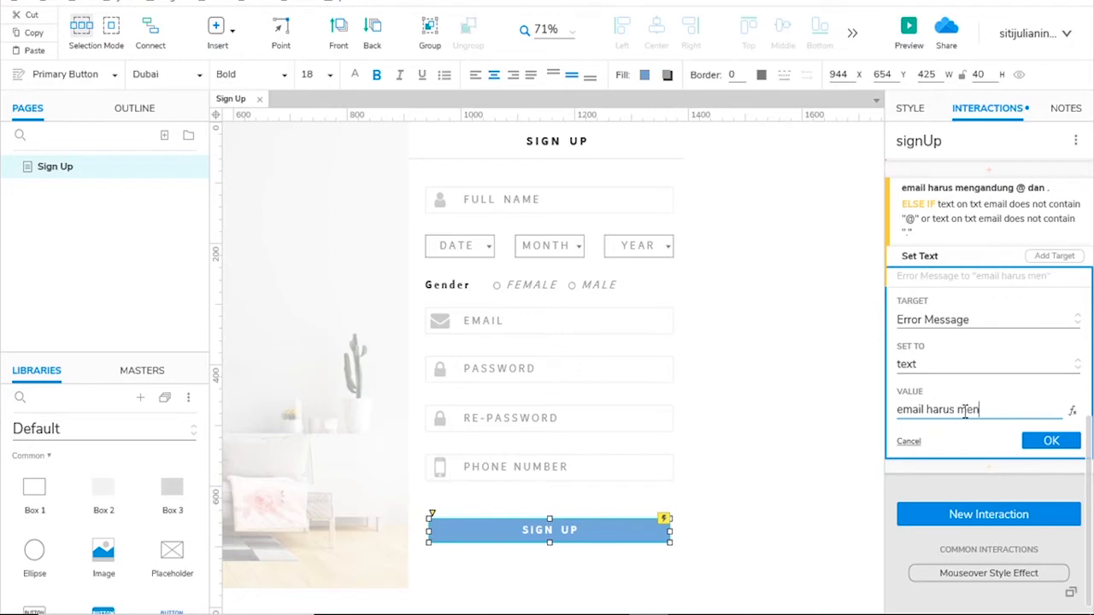
pyautogui.write('gandung @ dan .')
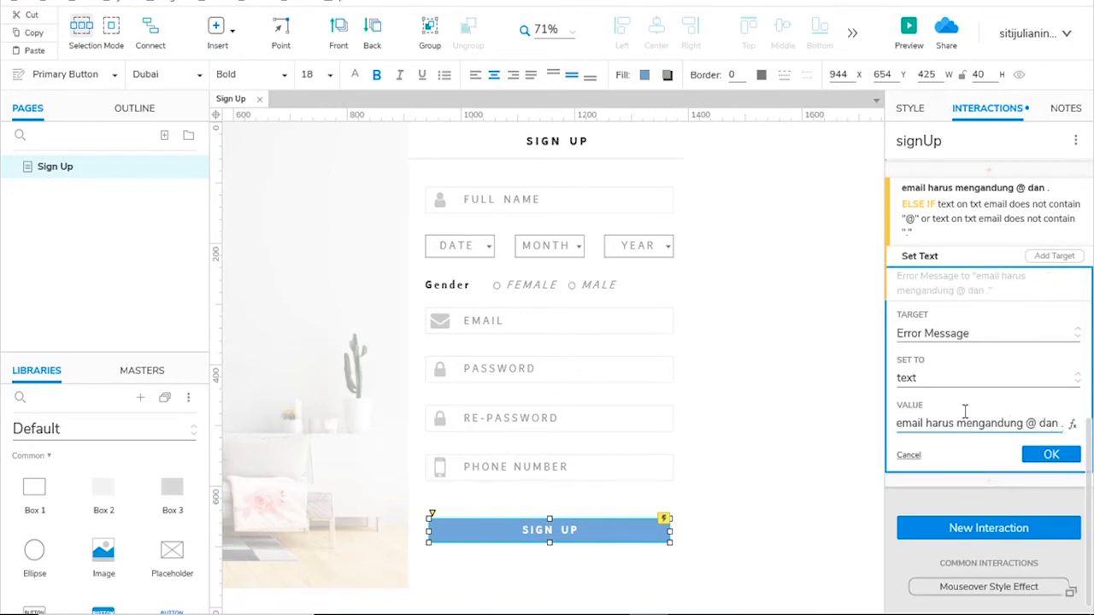
pyautogui.click(1049, 455)
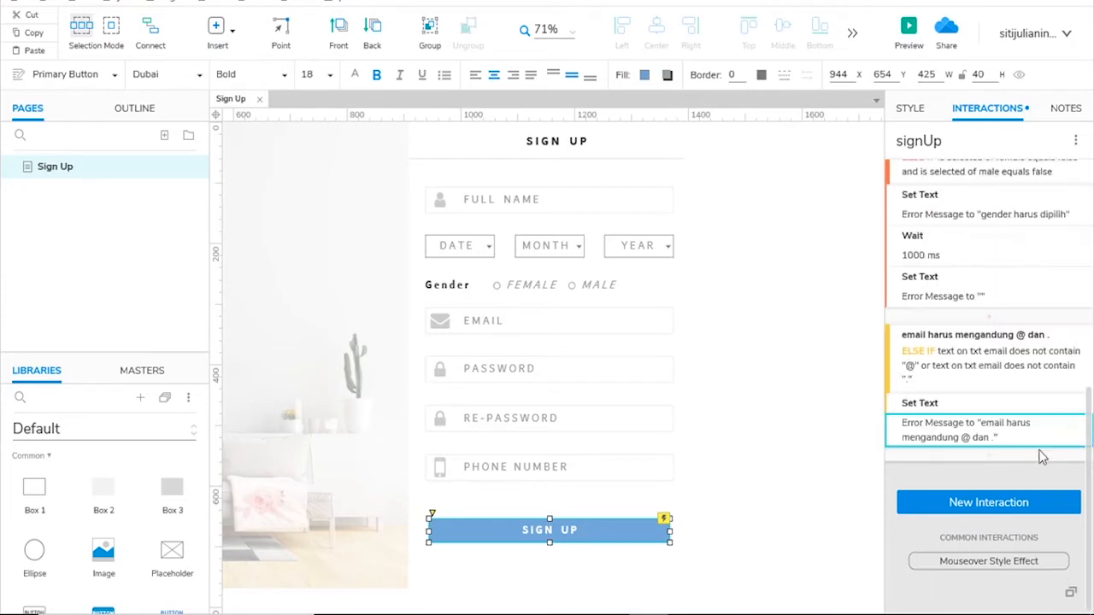
# Add a 1000 ms Wait action after the Set Text action in the email case
pyautogui.click(987, 458)
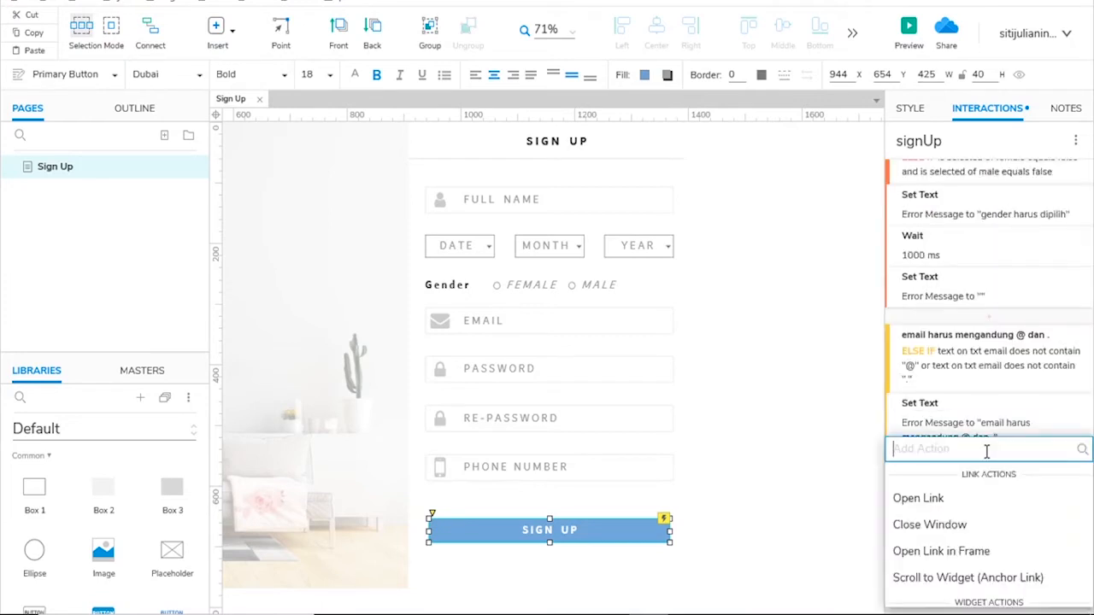
pyautogui.write('wait')
pyautogui.click(989, 499)
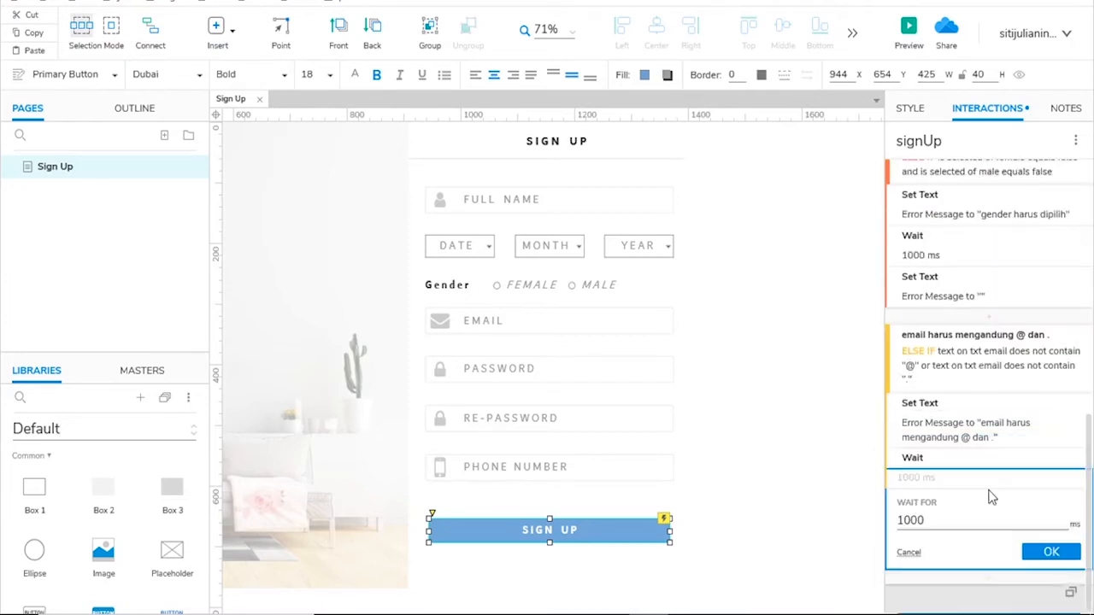
pyautogui.click(1053, 551)
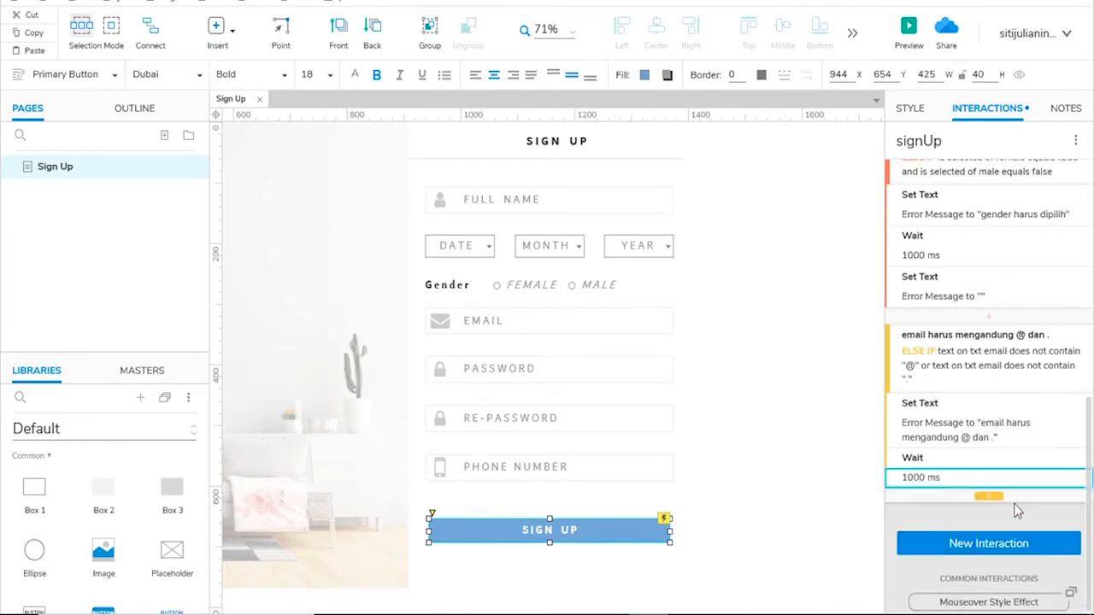
# Add a Set Text action after the wait in the email case that sets Error Message to empty text
pyautogui.click(989, 499)
pyautogui.write('set t')
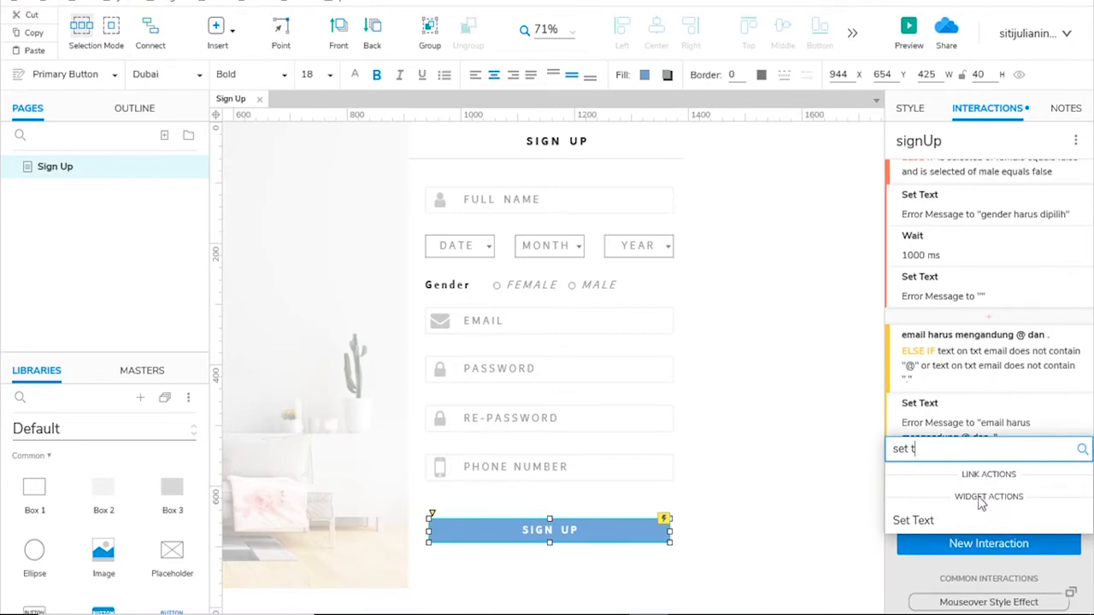
pyautogui.click(974, 518)
pyautogui.write('er')
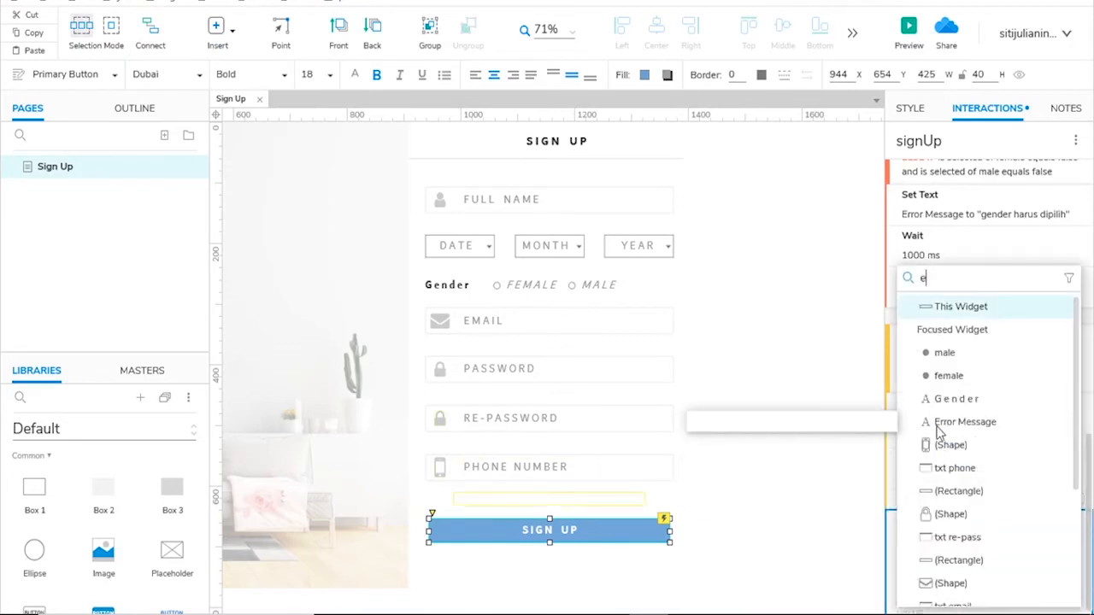
pyautogui.click(959, 323)
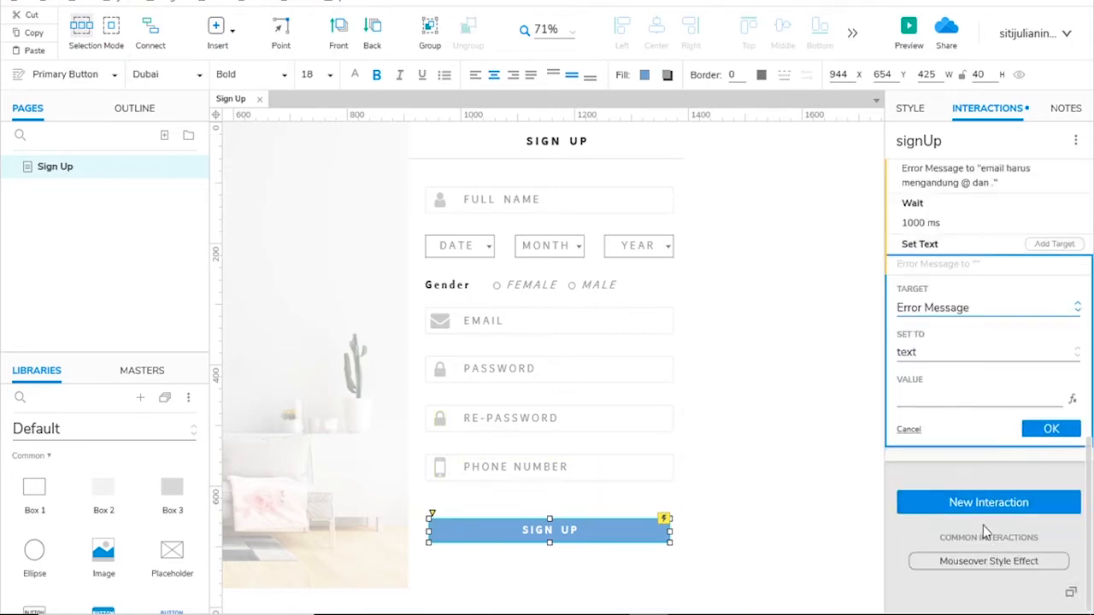
pyautogui.click(1051, 429)
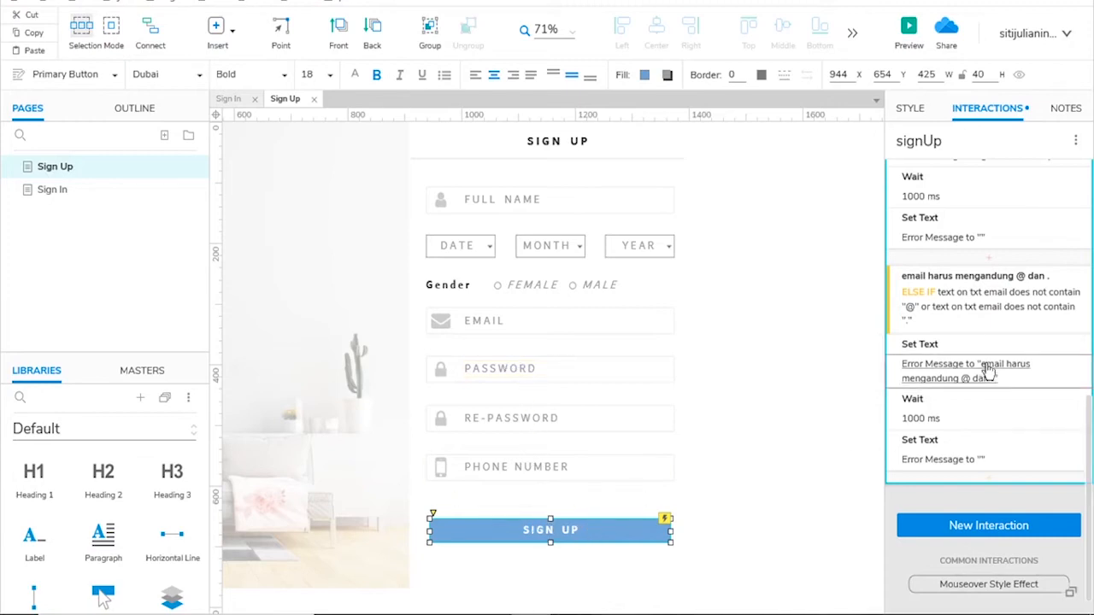
# Add a case named "panjang karakter password antara 5 sampai 10" to the Sign Up button's Click or Tap event with two condition rows
pyautogui.scroll(6, 989, 374)
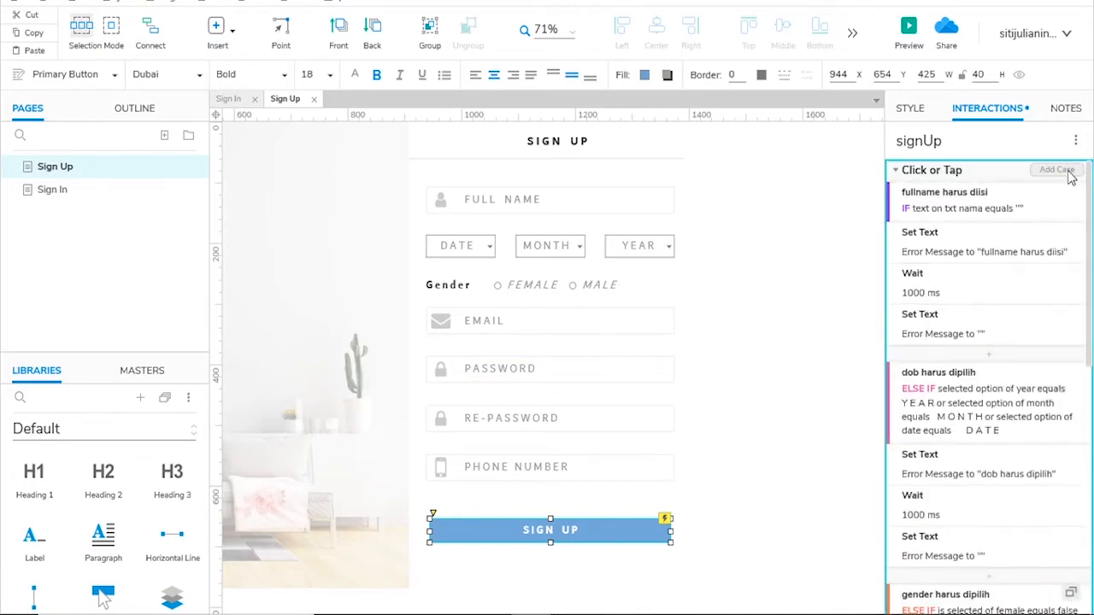
pyautogui.click(1060, 170)
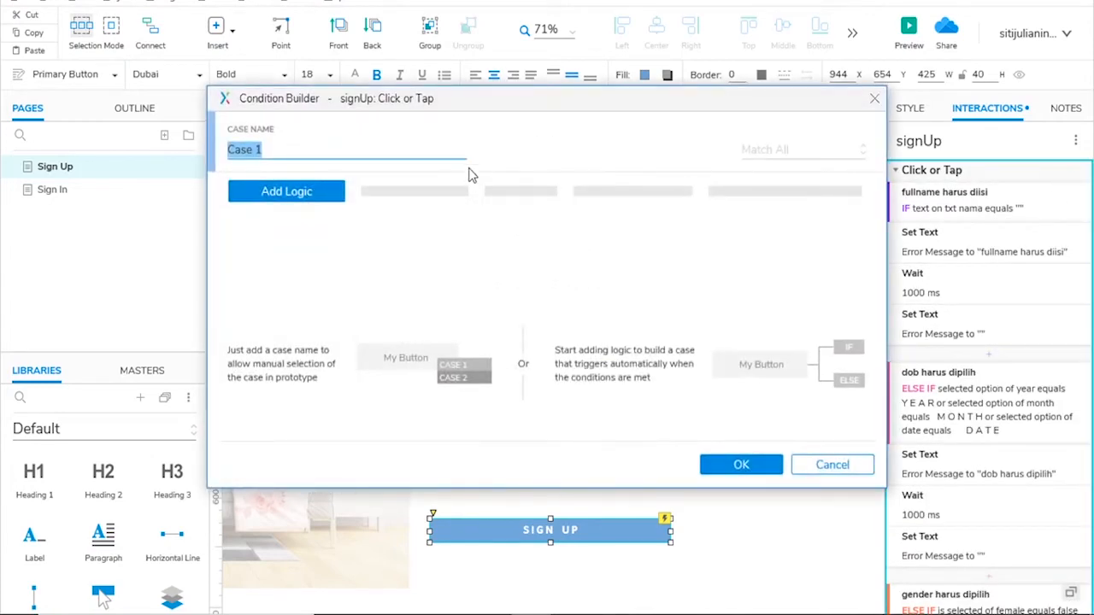
pyautogui.write('panjang karak')
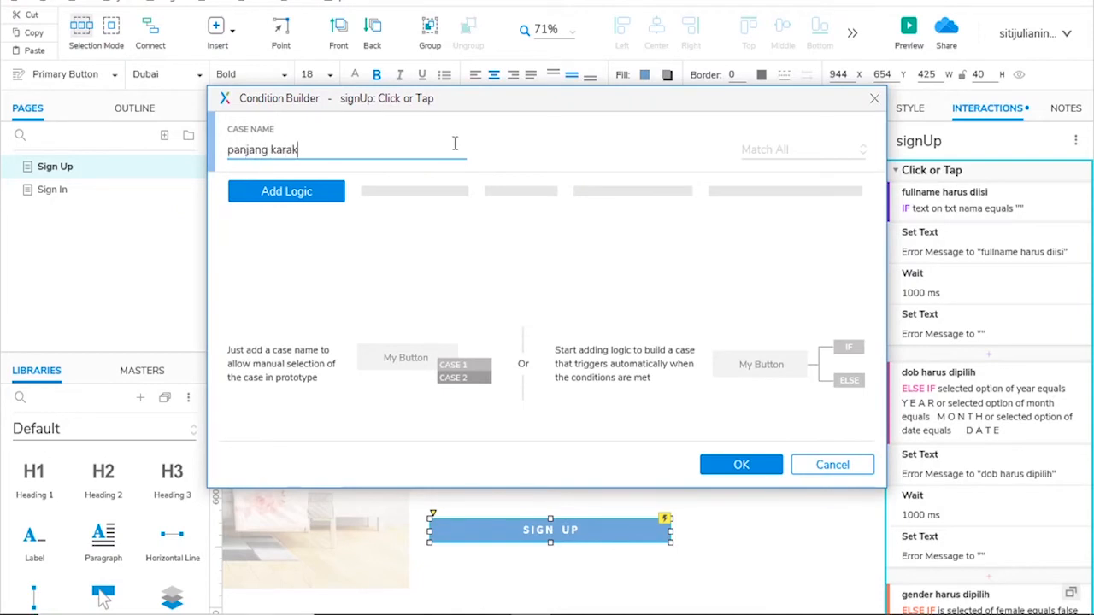
pyautogui.write('ter anta')
pyautogui.write('ra 5')
pyautogui.write(' sam')
pyautogui.write('passwor')
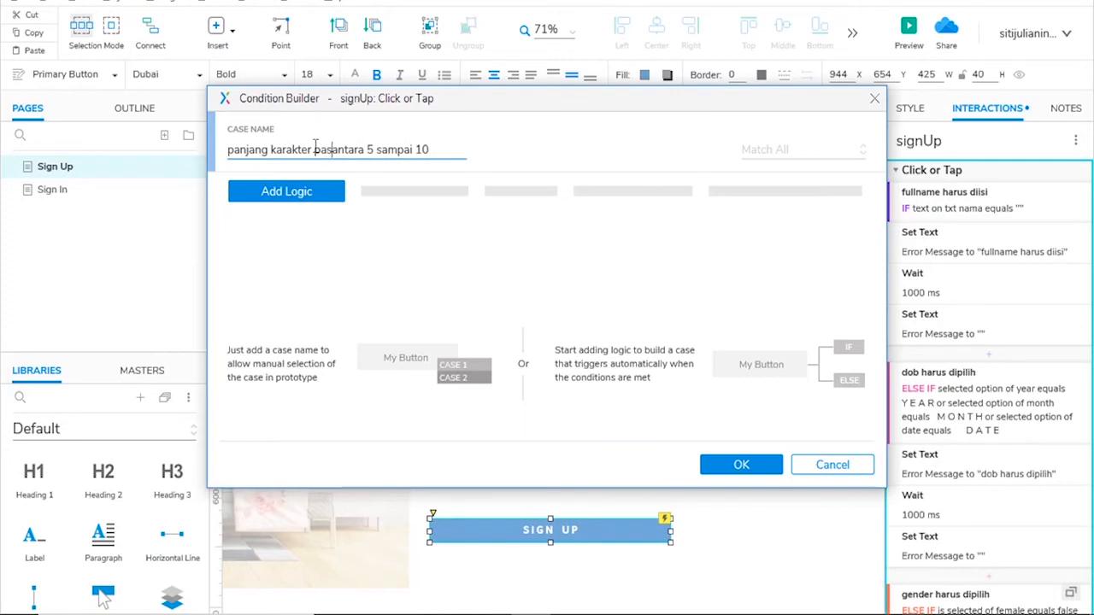
pyautogui.write('d')
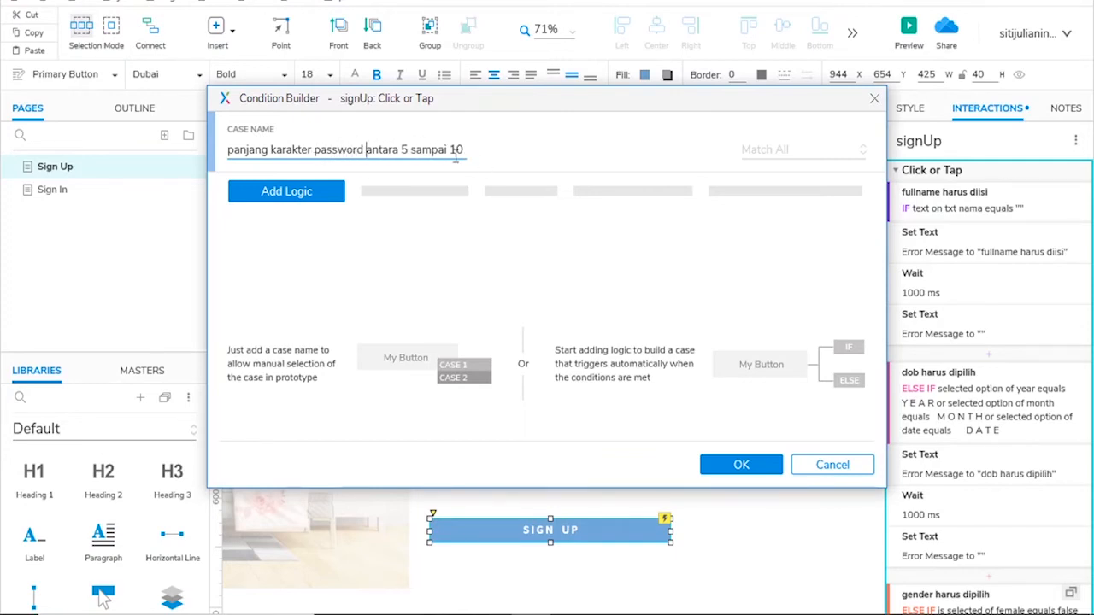
pyautogui.click(302, 193)
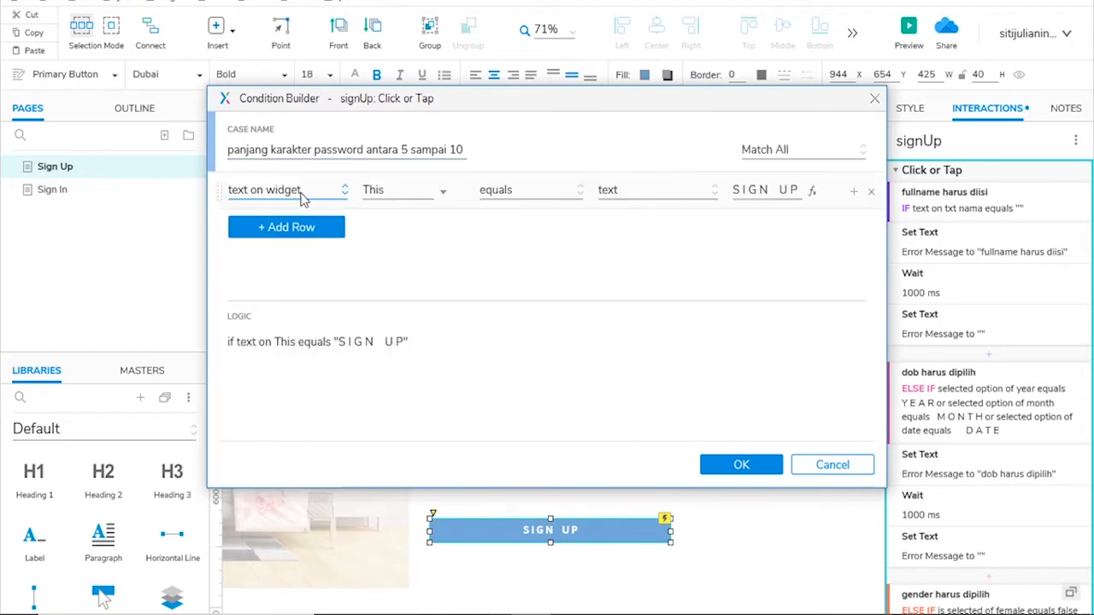
pyautogui.click(301, 228)
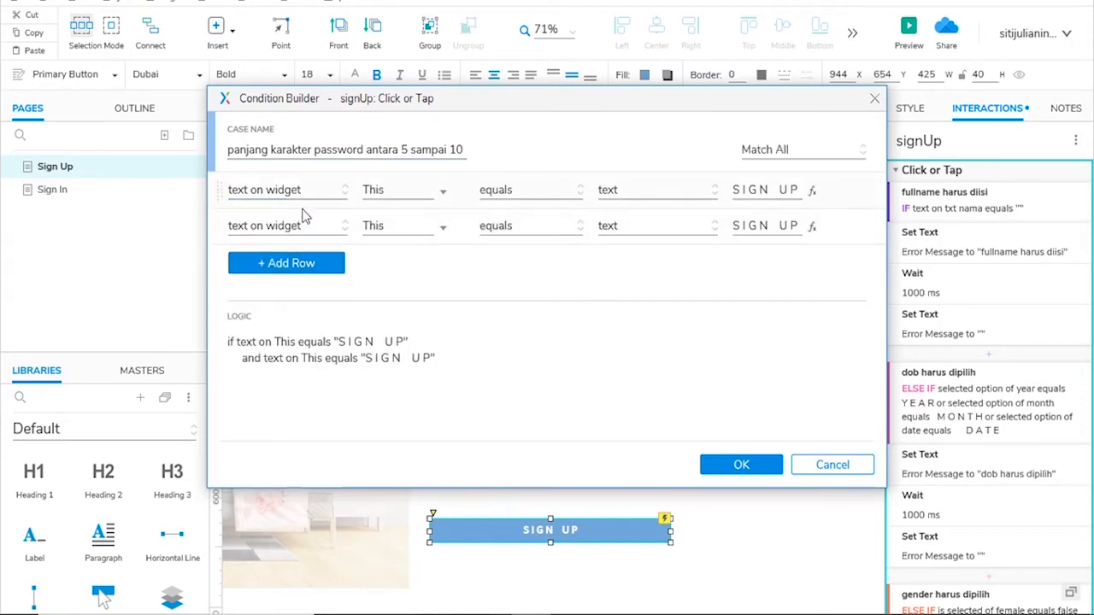
# Set the first condition row to check that the length of the txt pass widget value is less than 5
pyautogui.click(303, 200)
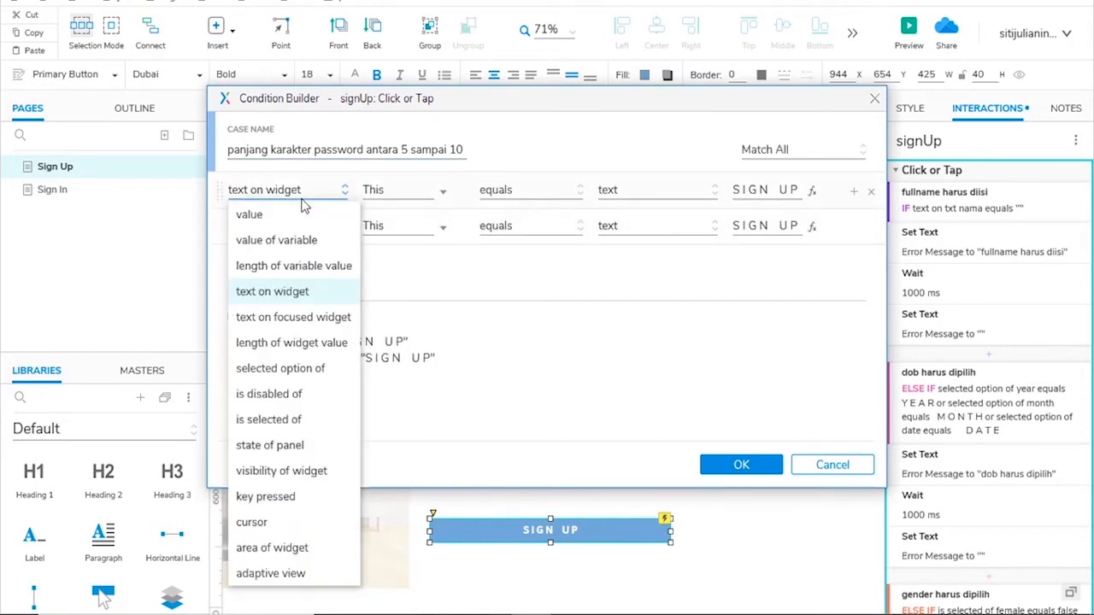
pyautogui.click(331, 343)
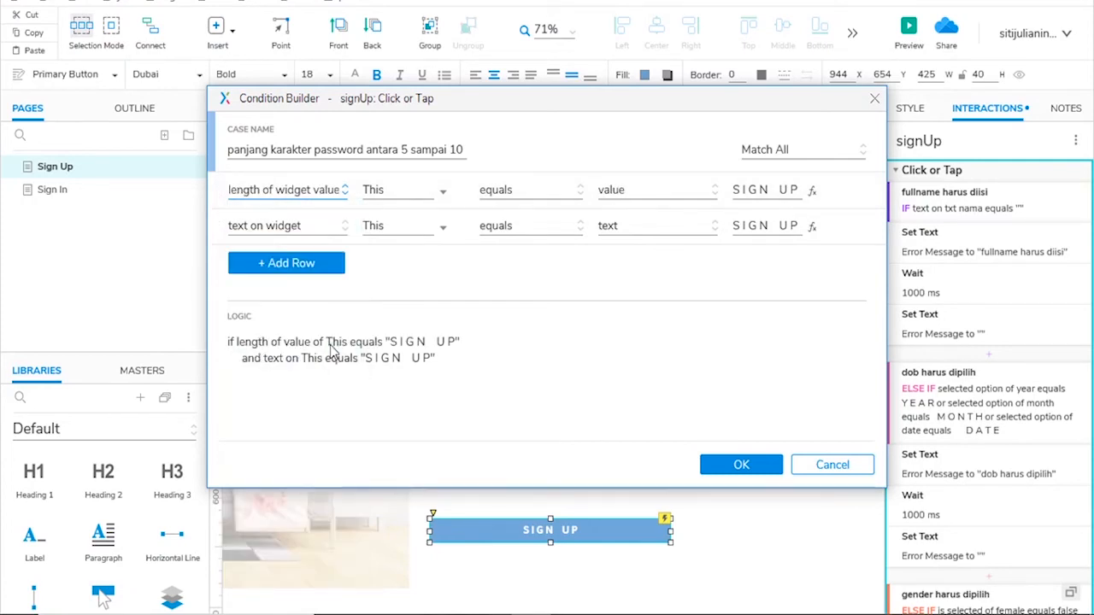
pyautogui.click(385, 190)
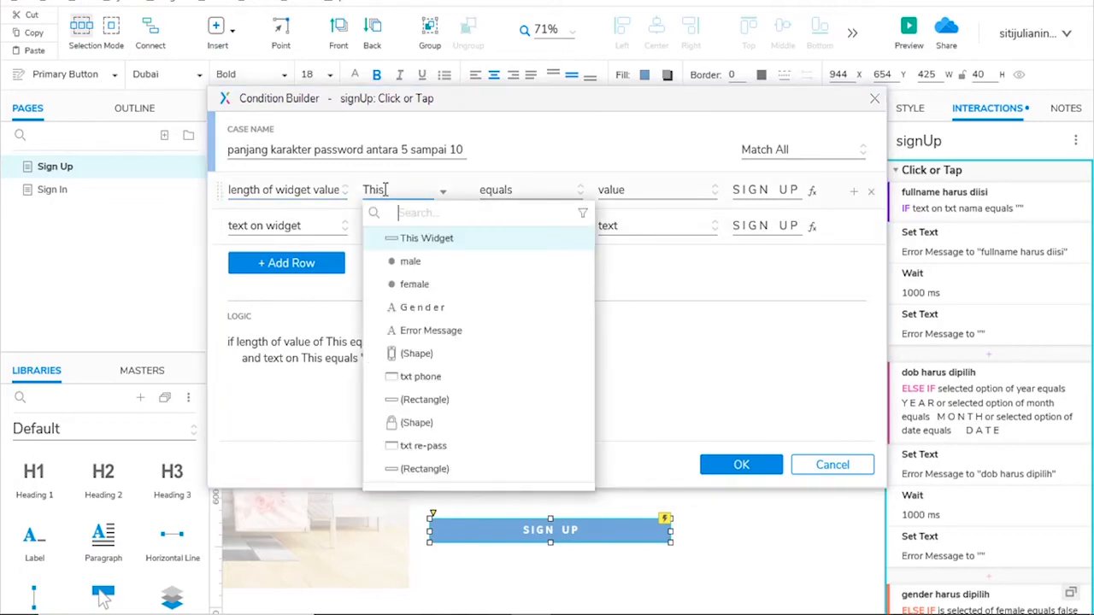
pyautogui.write('txt')
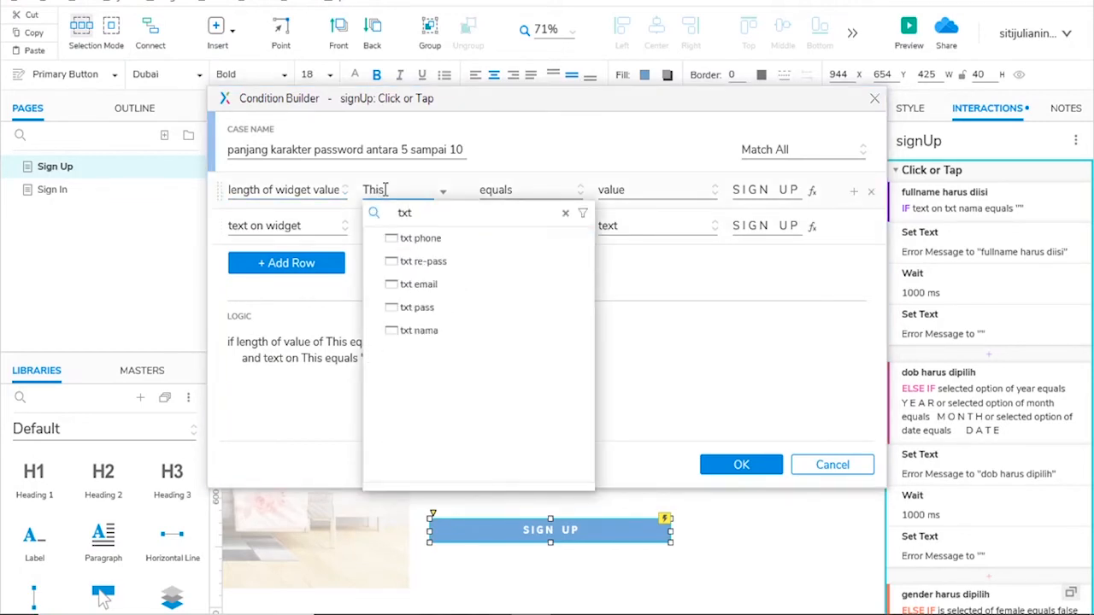
pyautogui.click(428, 312)
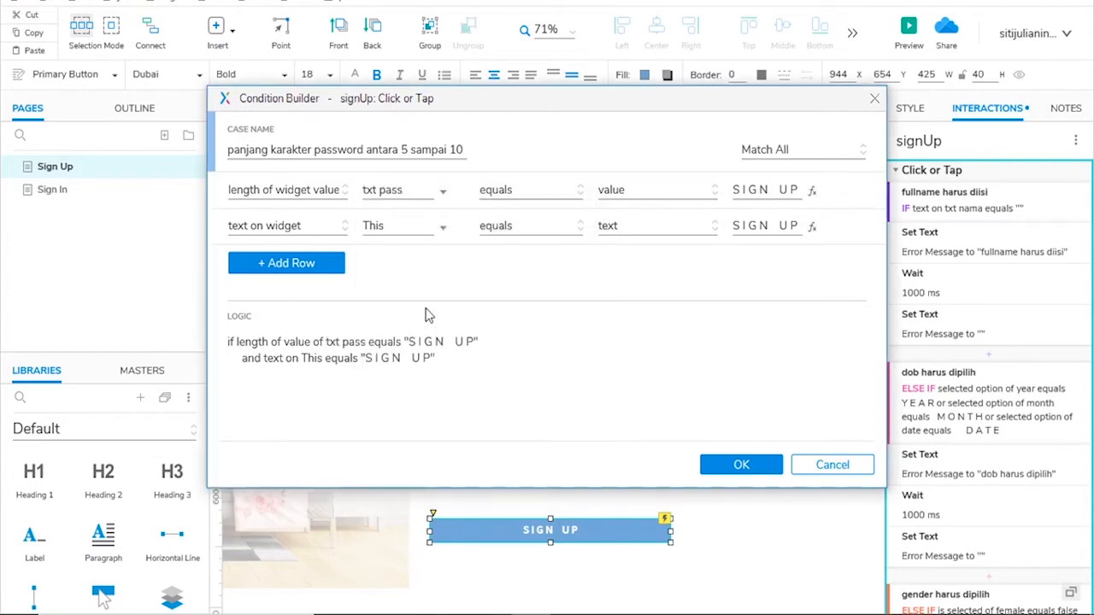
pyautogui.click(524, 191)
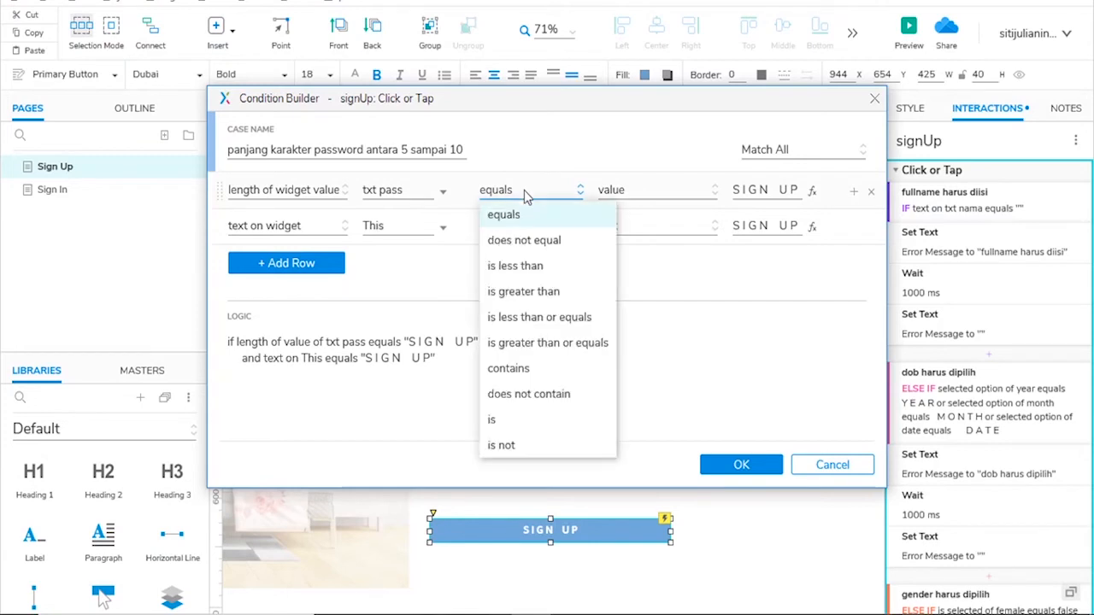
pyautogui.click(539, 267)
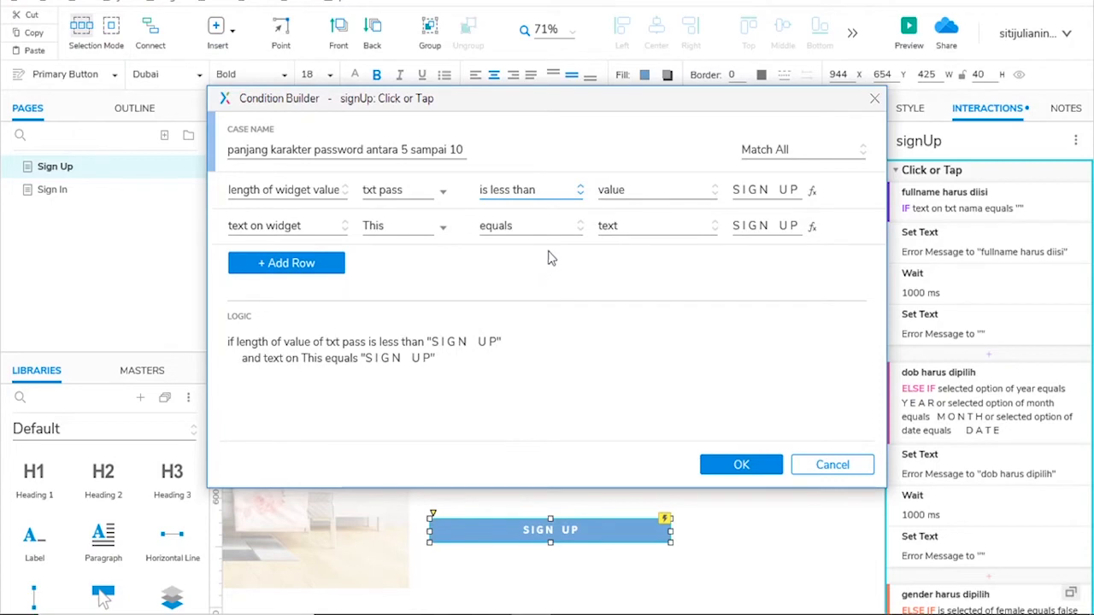
pyautogui.click(742, 189)
pyautogui.hotkey('ctrl', 'a')
pyautogui.write('5')
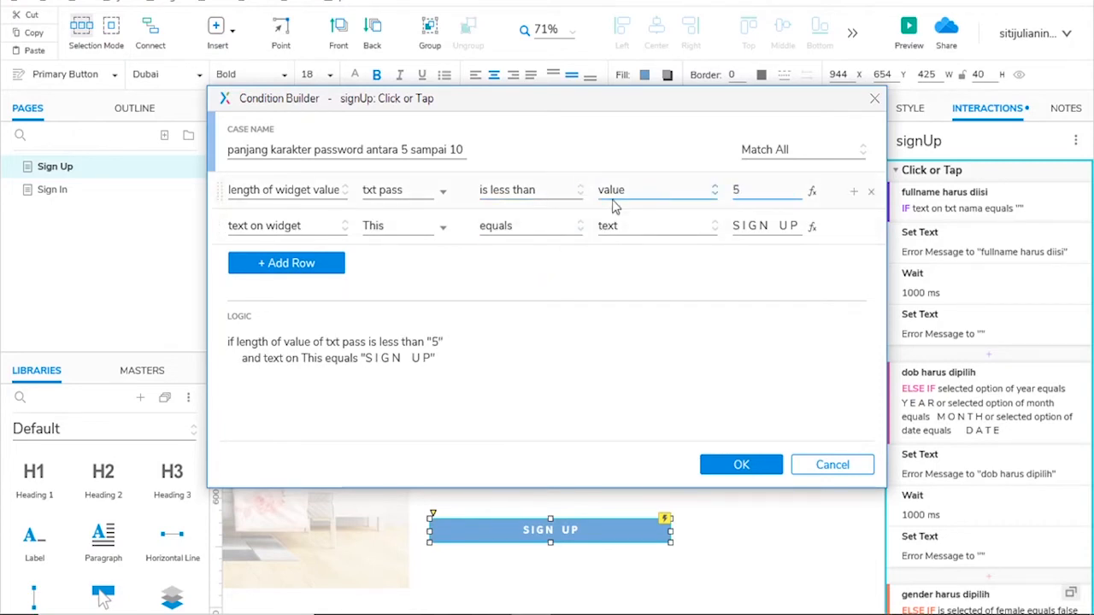
# Set the second condition row to check that the length of the txt pass widget value is greater than 10
pyautogui.click(318, 225)
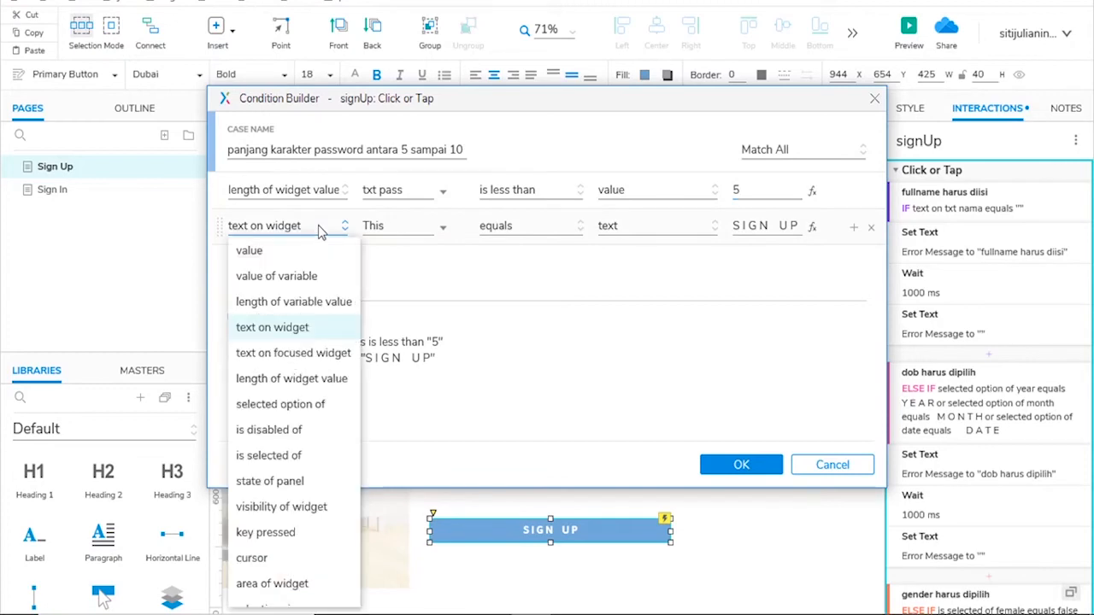
pyautogui.click(303, 382)
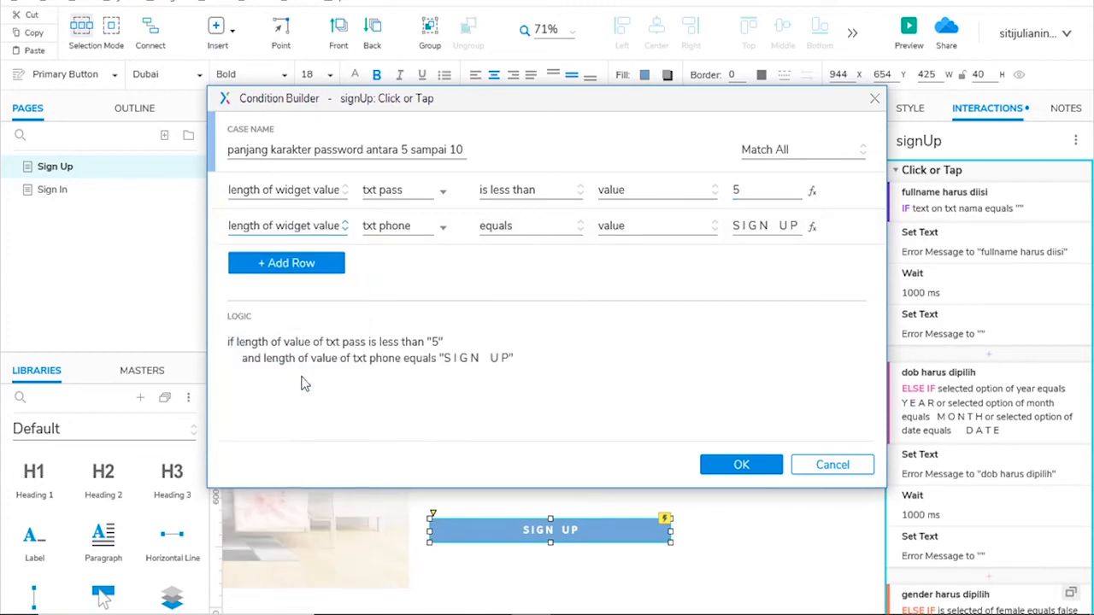
pyautogui.click(408, 229)
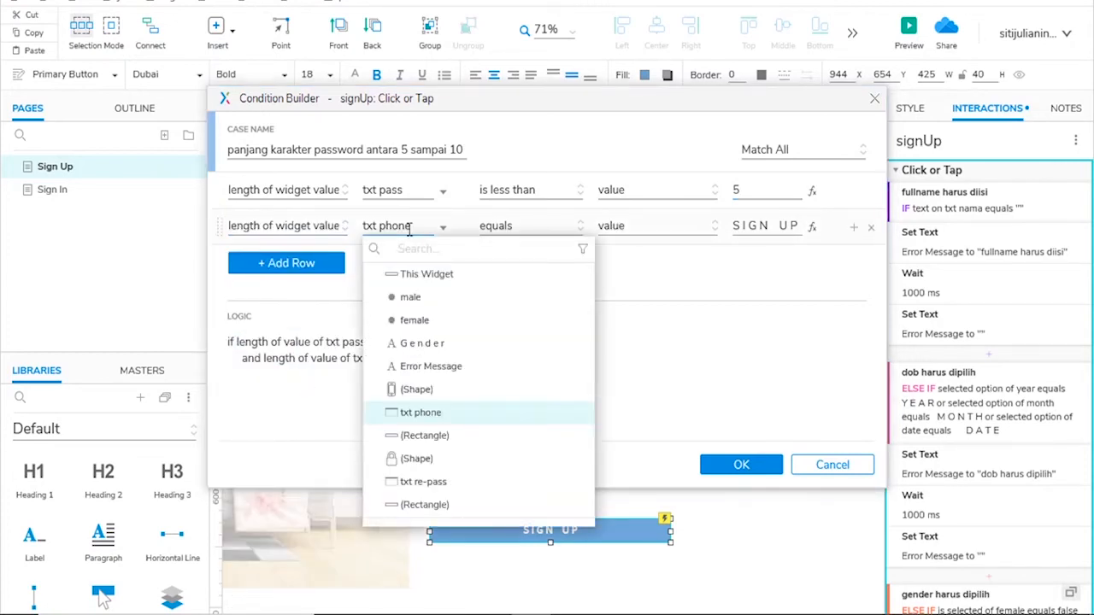
pyautogui.write('txt')
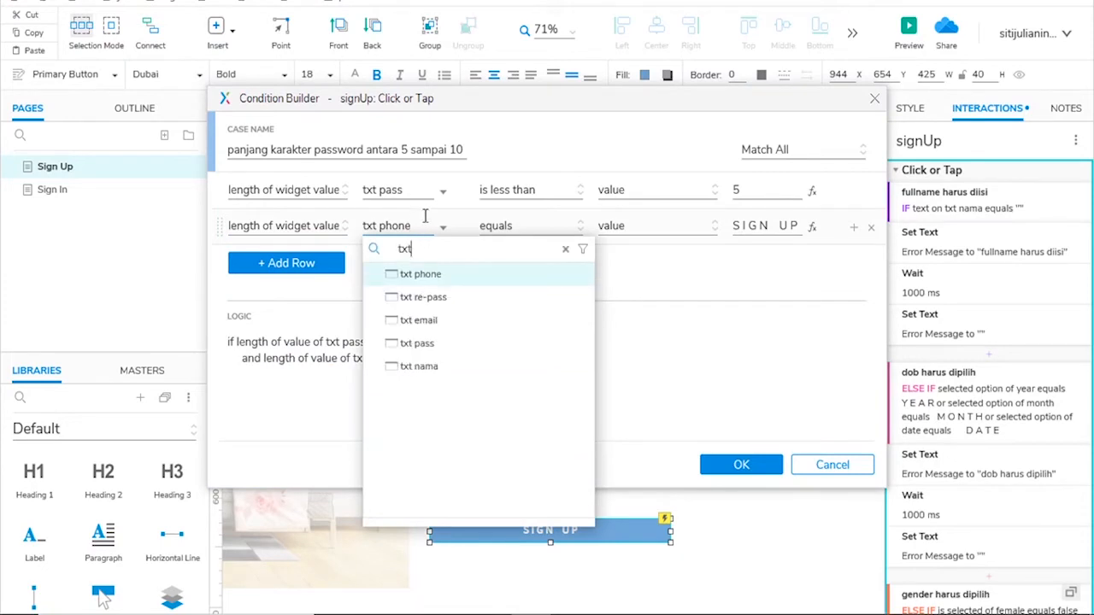
pyautogui.click(419, 344)
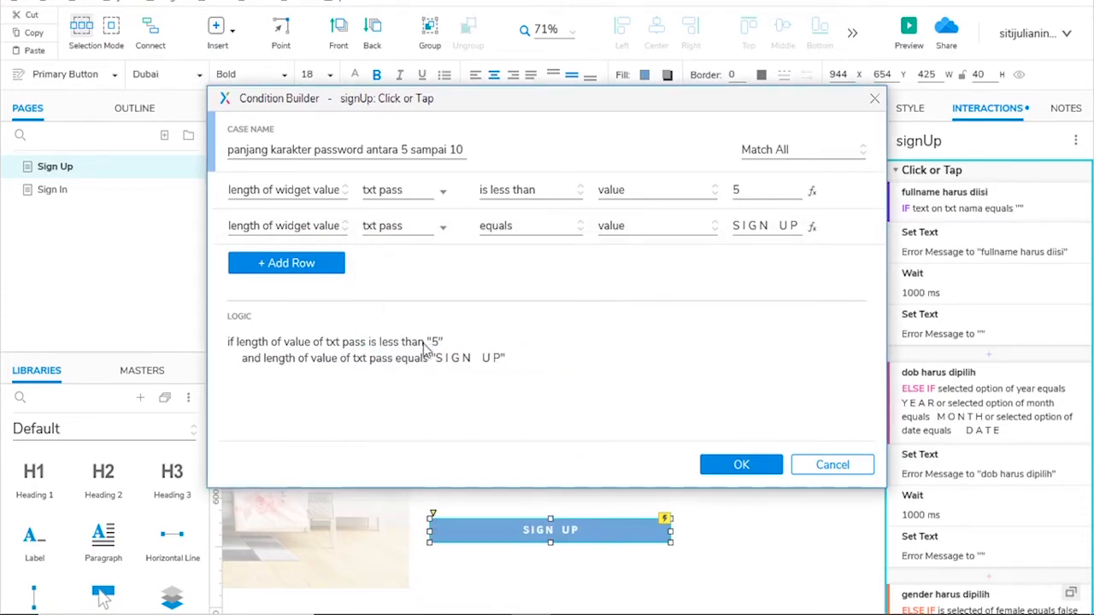
pyautogui.click(516, 237)
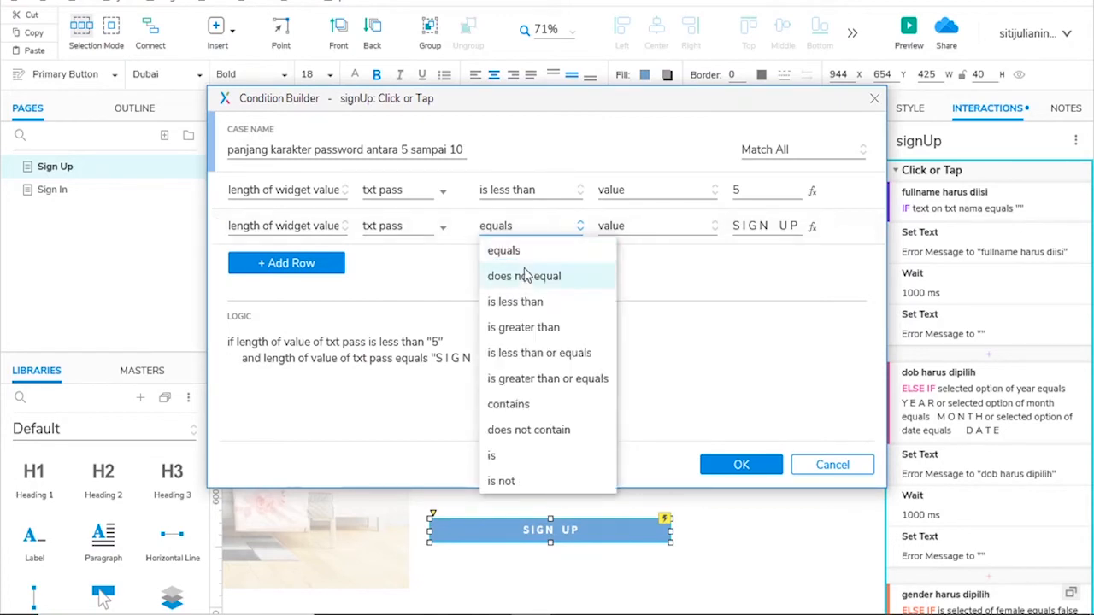
pyautogui.click(531, 329)
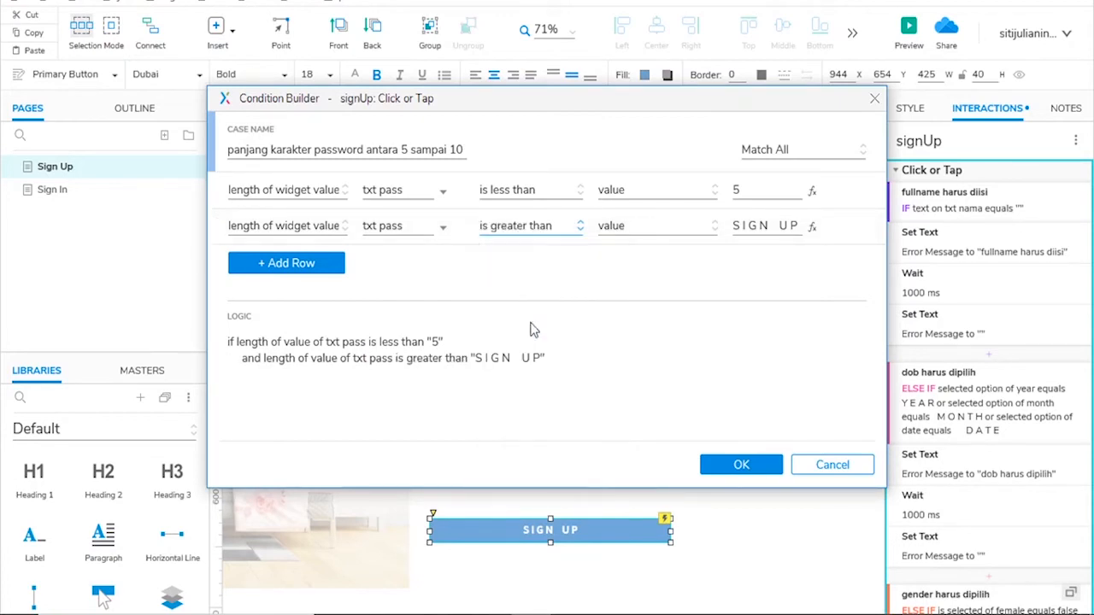
pyautogui.click(736, 224)
pyautogui.write('10')
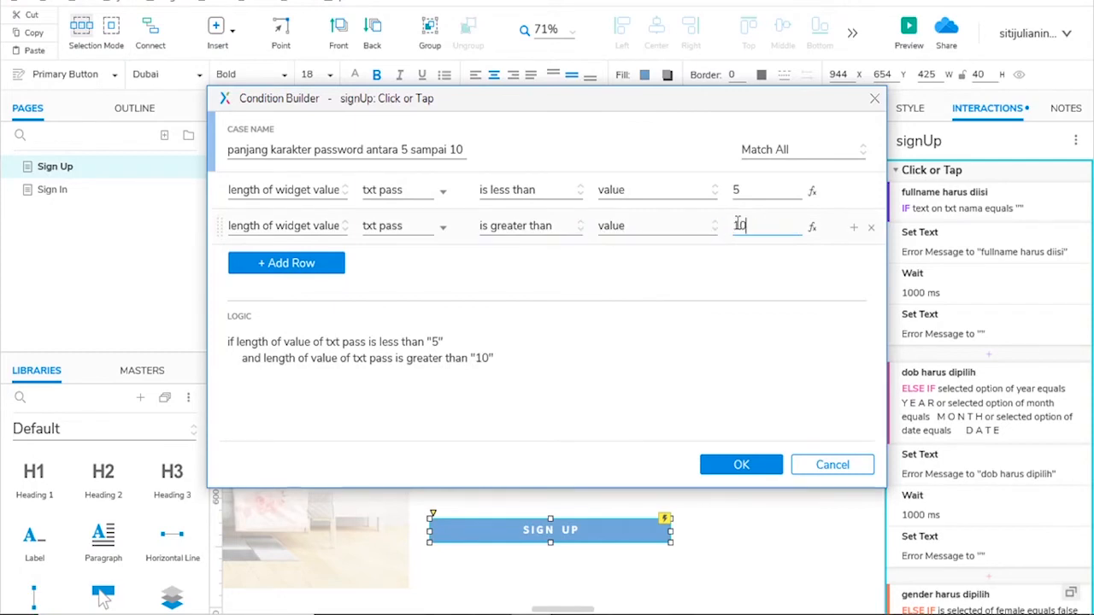
# Make the password length case match any of its conditions and accept the case
pyautogui.click(808, 151)
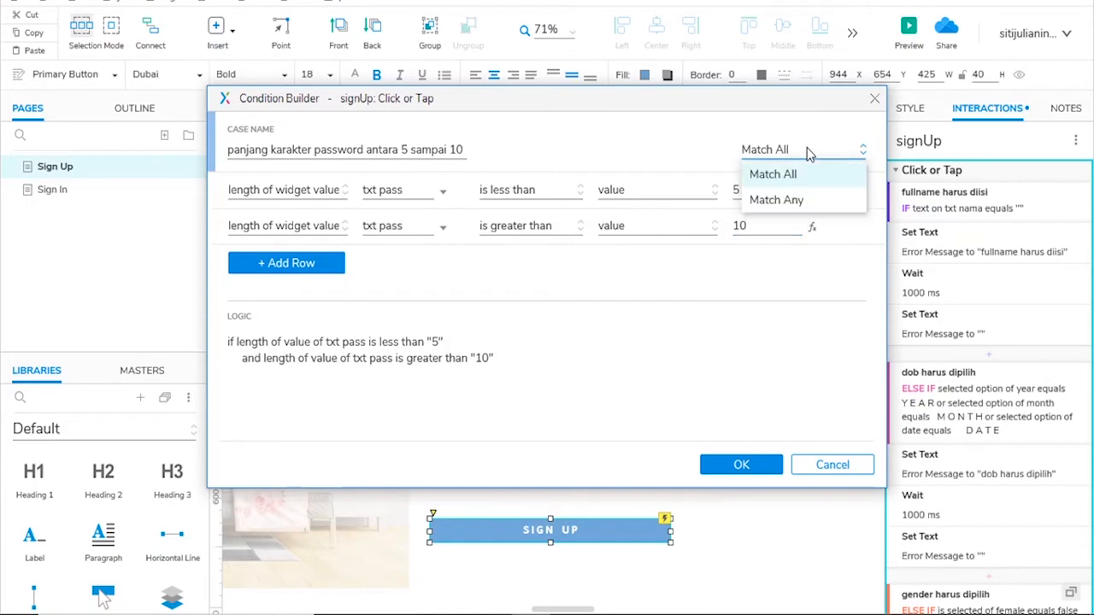
pyautogui.click(798, 202)
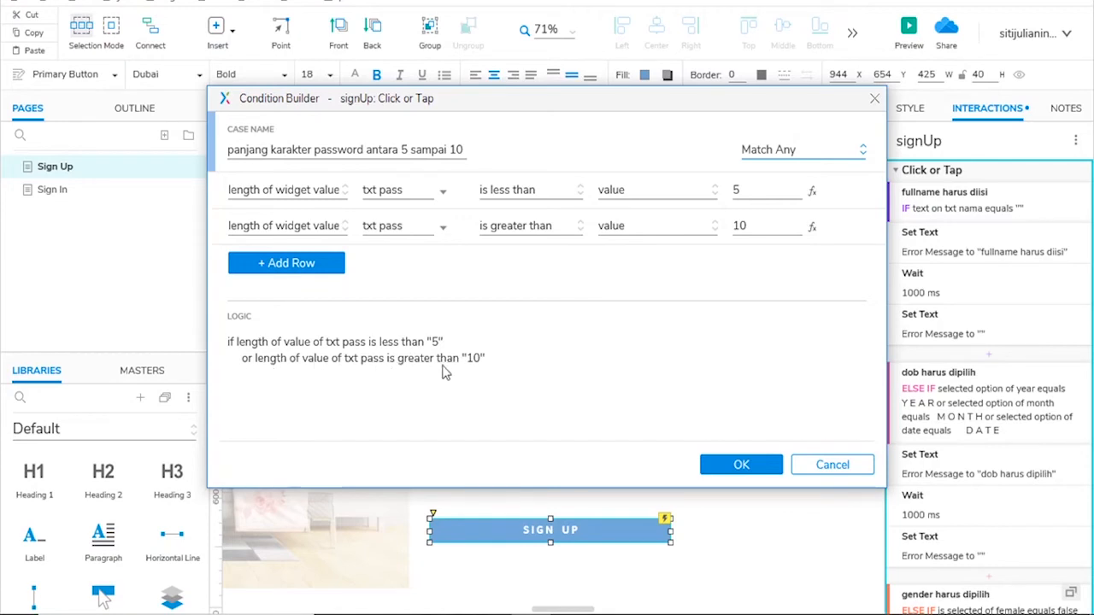
pyautogui.click(742, 465)
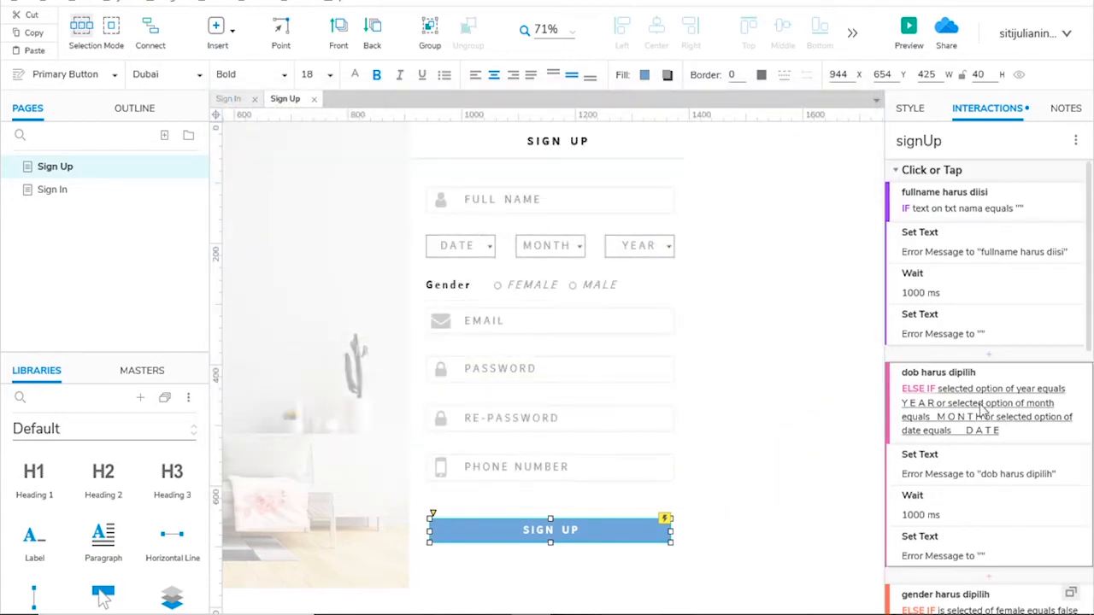
# Add a Set Text action targeting Error Message to the password length case
pyautogui.scroll(-10, 982, 412)
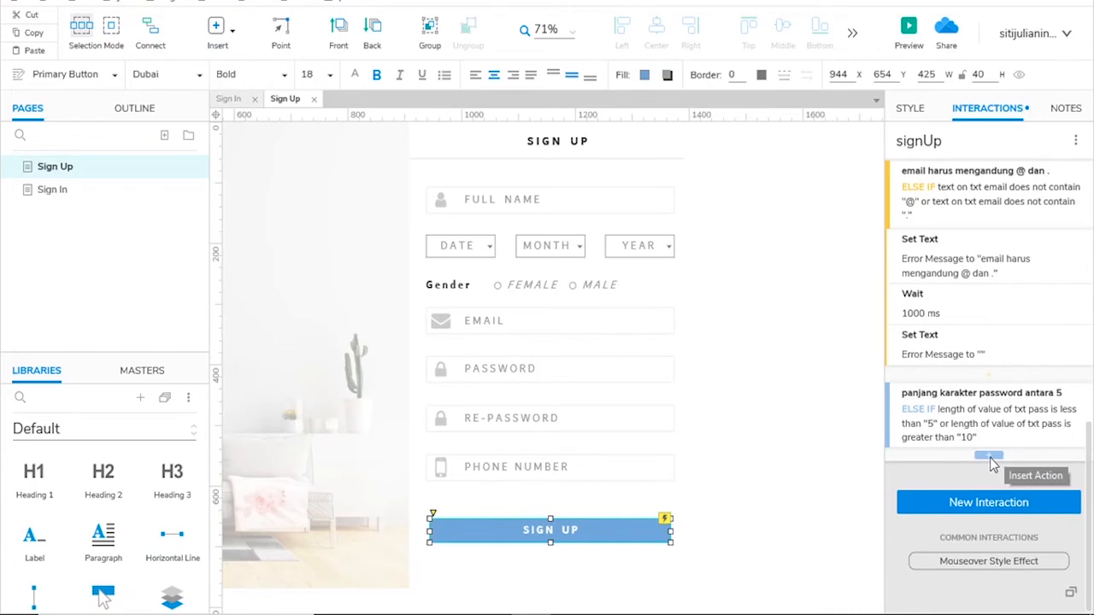
pyautogui.click(989, 458)
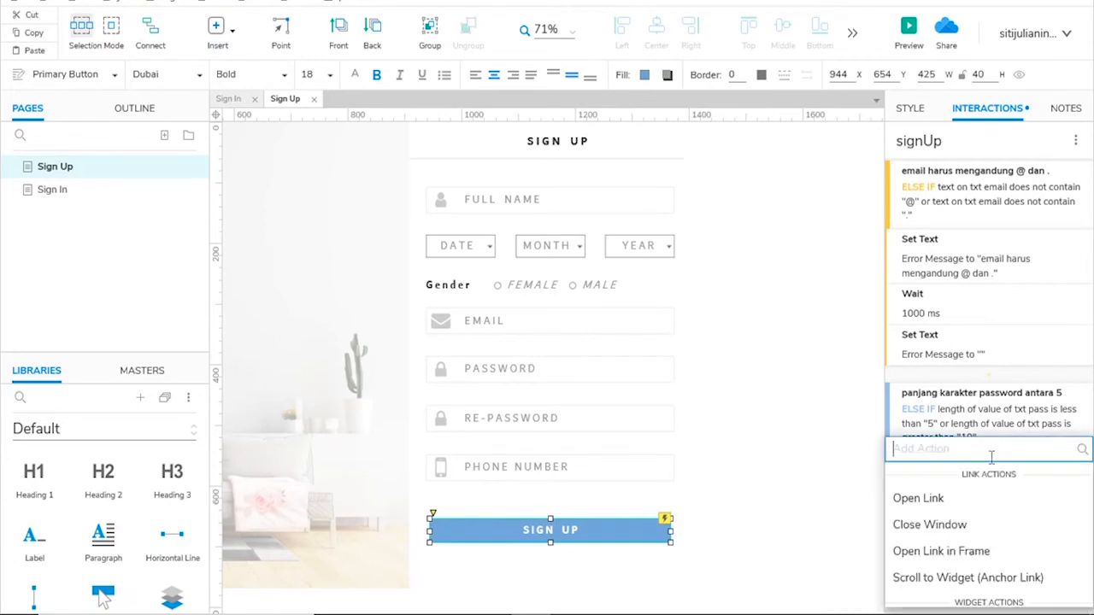
pyautogui.write('set')
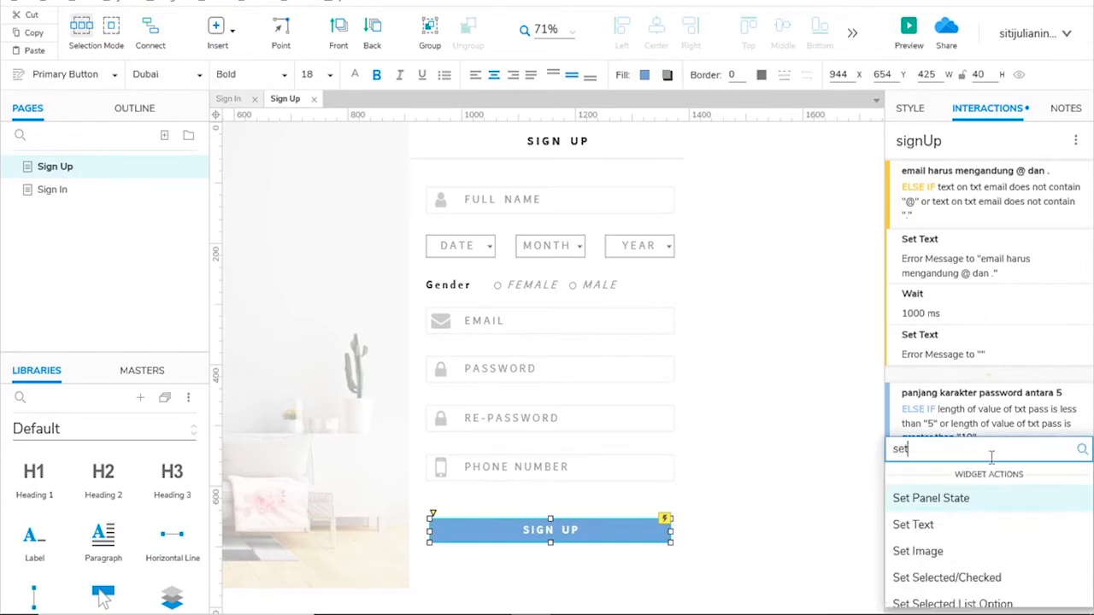
pyautogui.click(976, 521)
pyautogui.write('e')
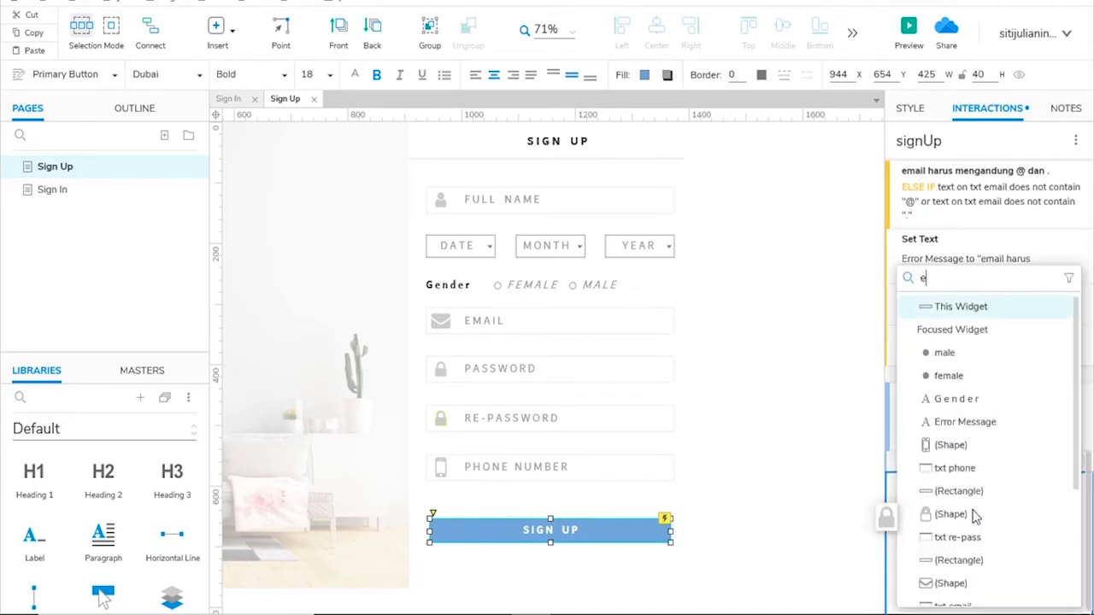
pyautogui.write('rr')
pyautogui.click(989, 313)
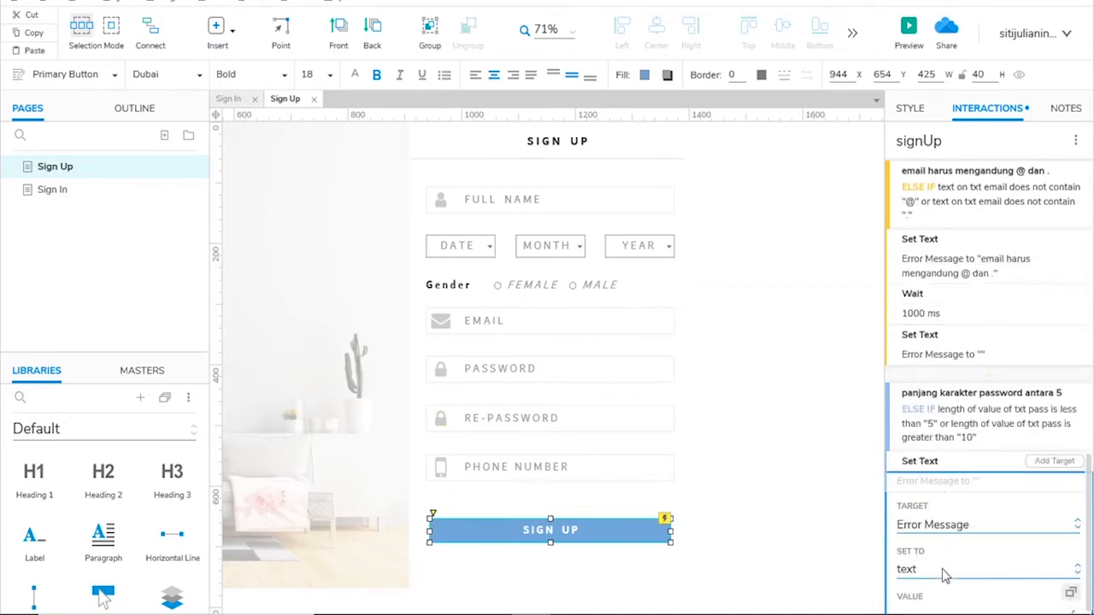
# Set the new Set Text action's value to "panjang karakter harus 5 sampai 10" and accept it
pyautogui.click(934, 416)
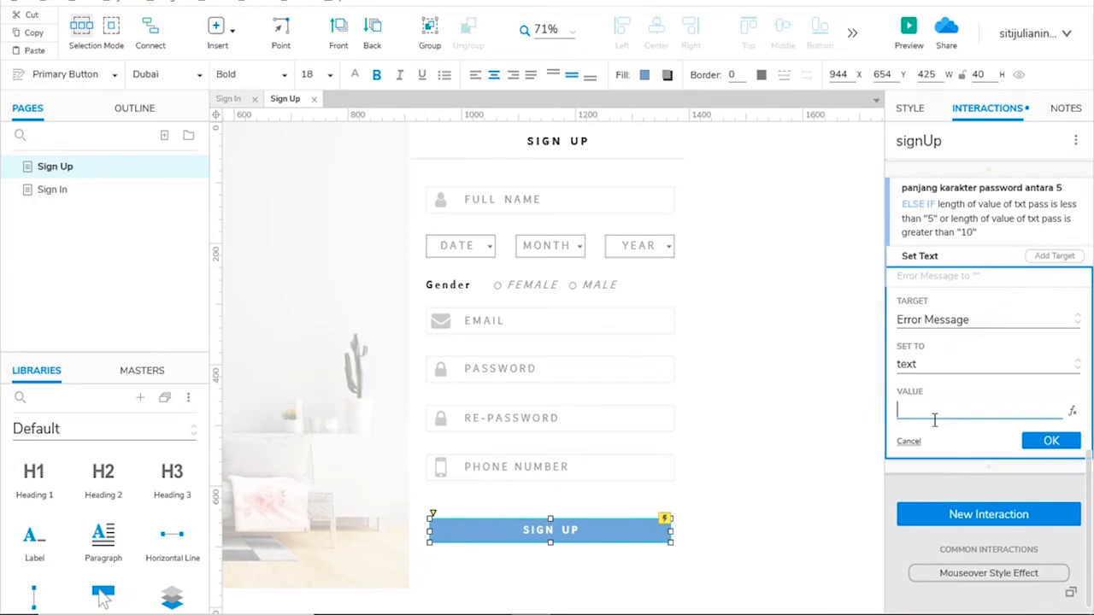
pyautogui.write('panjang')
pyautogui.hotkey('ctrl', 'a')
pyautogui.write('panjang ak')
pyautogui.press('BackSpace')
pyautogui.write('karakter harus ')
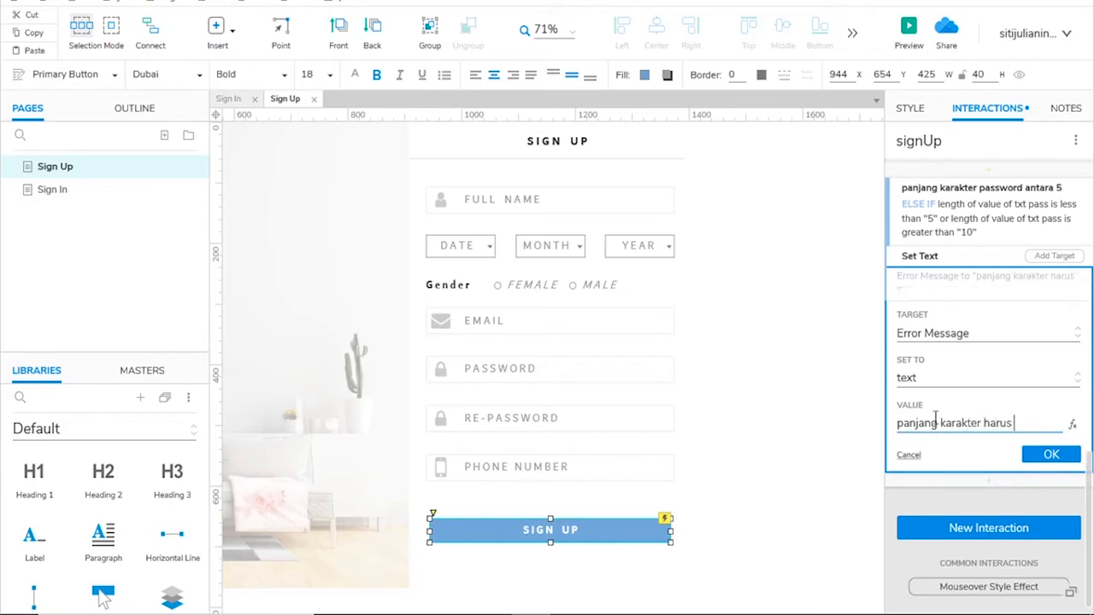
pyautogui.write('5 s amp')
pyautogui.press('BackSpace')
pyautogui.press('BackSpace')
pyautogui.press('BackSpace')
pyautogui.write('ampai 10')
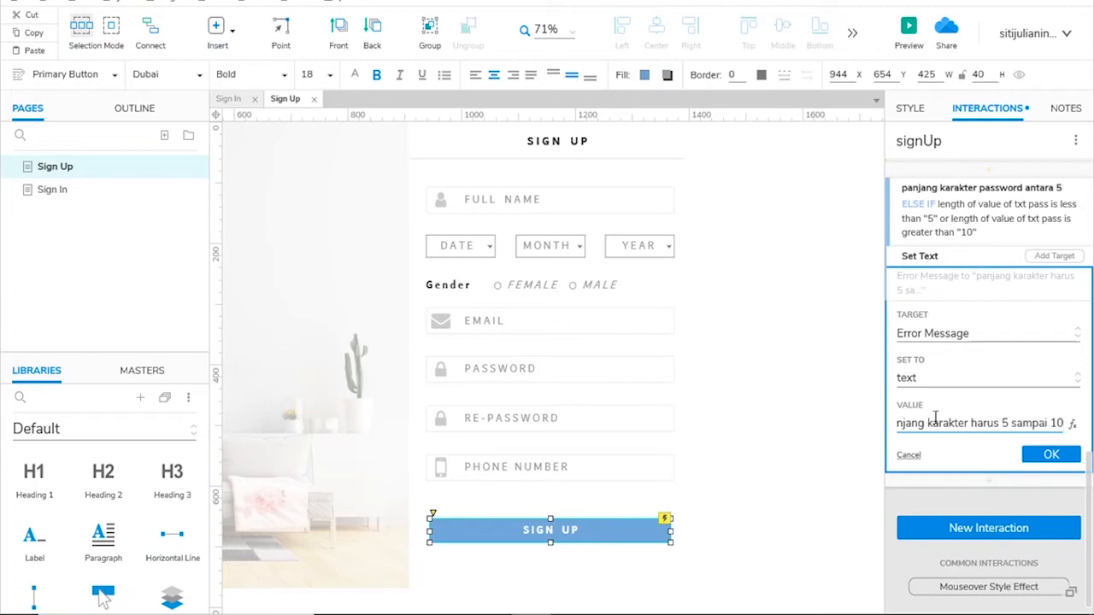
pyautogui.click(1050, 454)
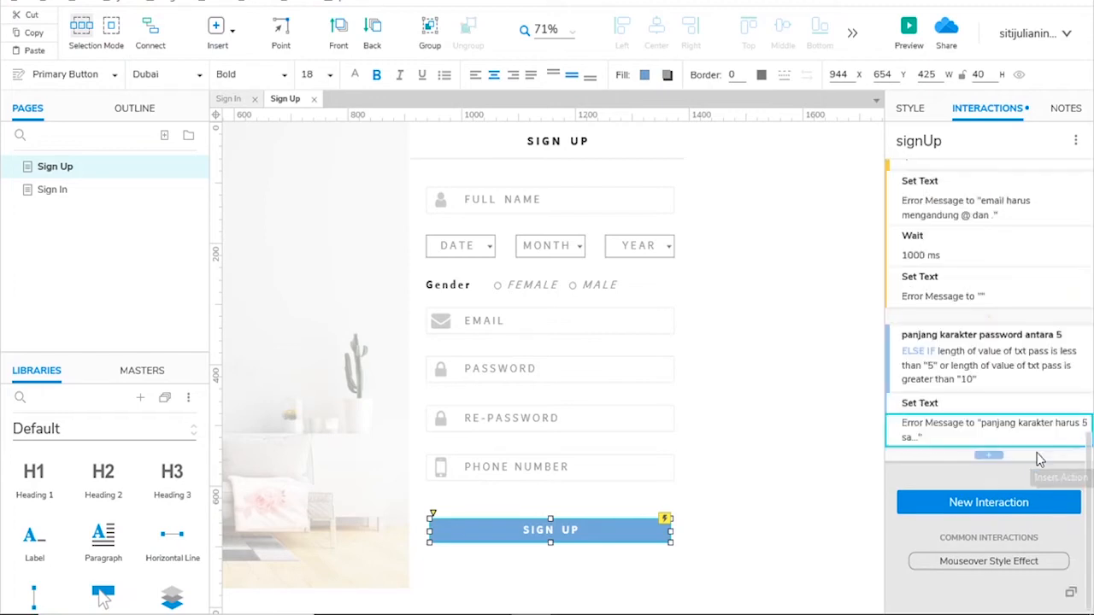
# Add a 1000 ms Wait action after the Set Text action in the password length case
pyautogui.click(980, 458)
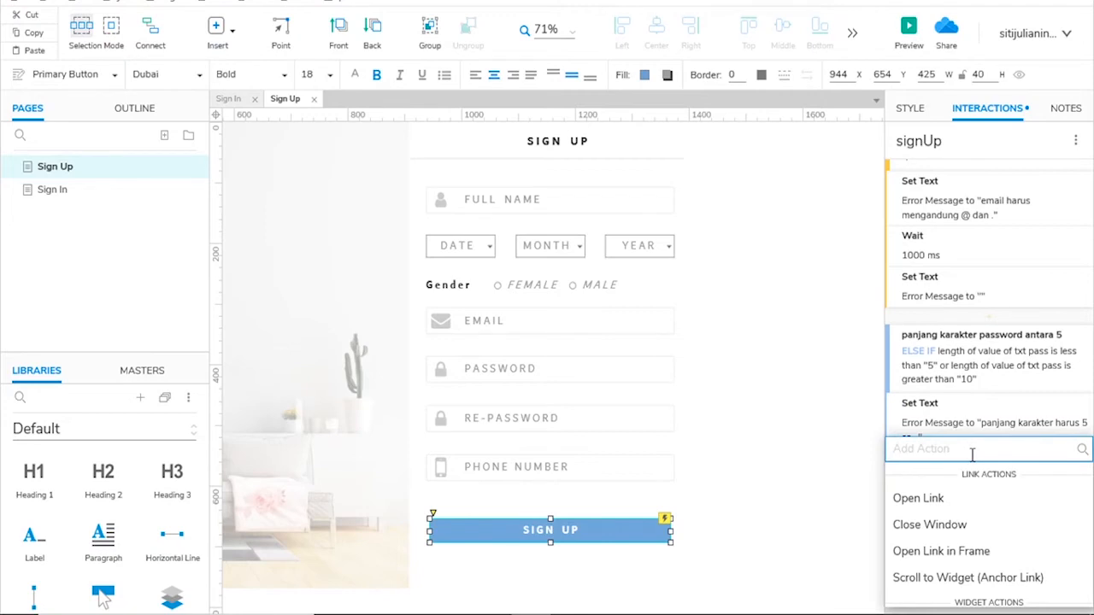
pyautogui.write('wai')
pyautogui.click(962, 494)
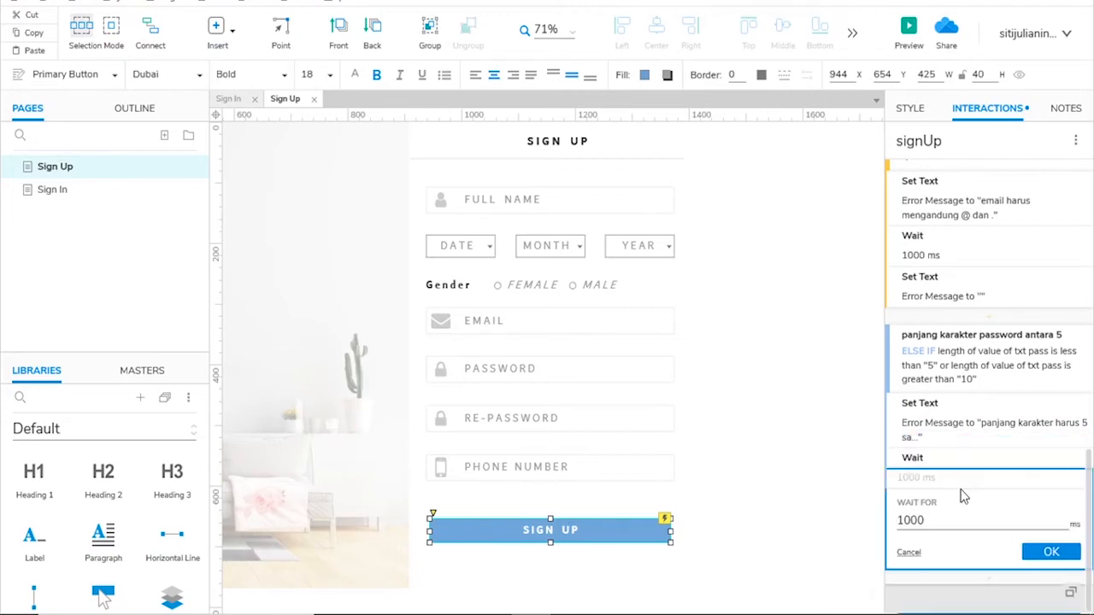
pyautogui.click(1049, 554)
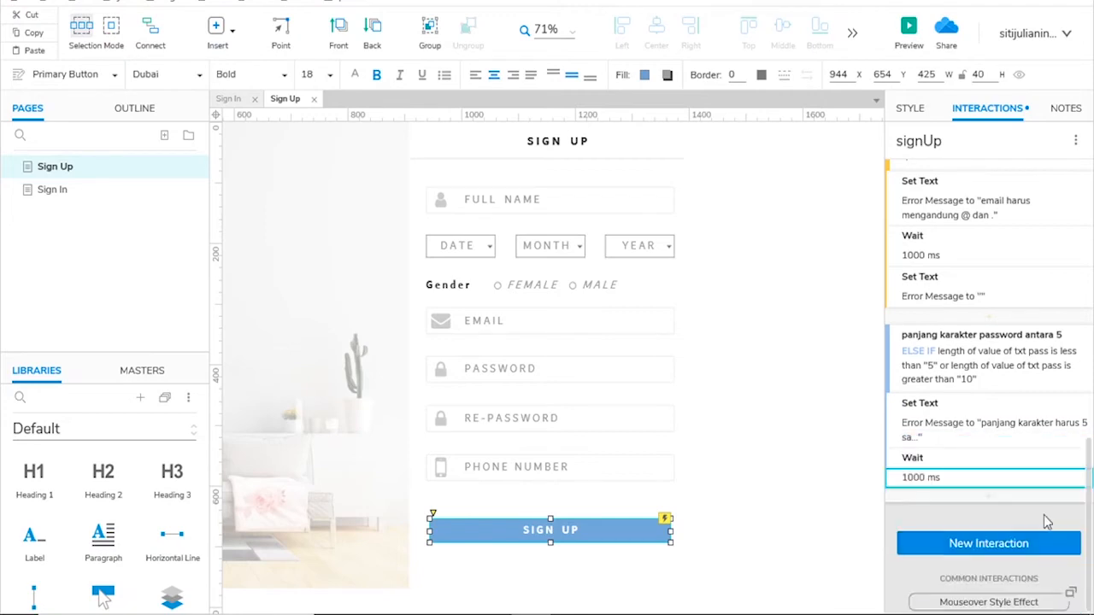
# Add a Set Text action after the wait in the password length case that sets Error Message to empty text
pyautogui.click(984, 495)
pyautogui.write('set')
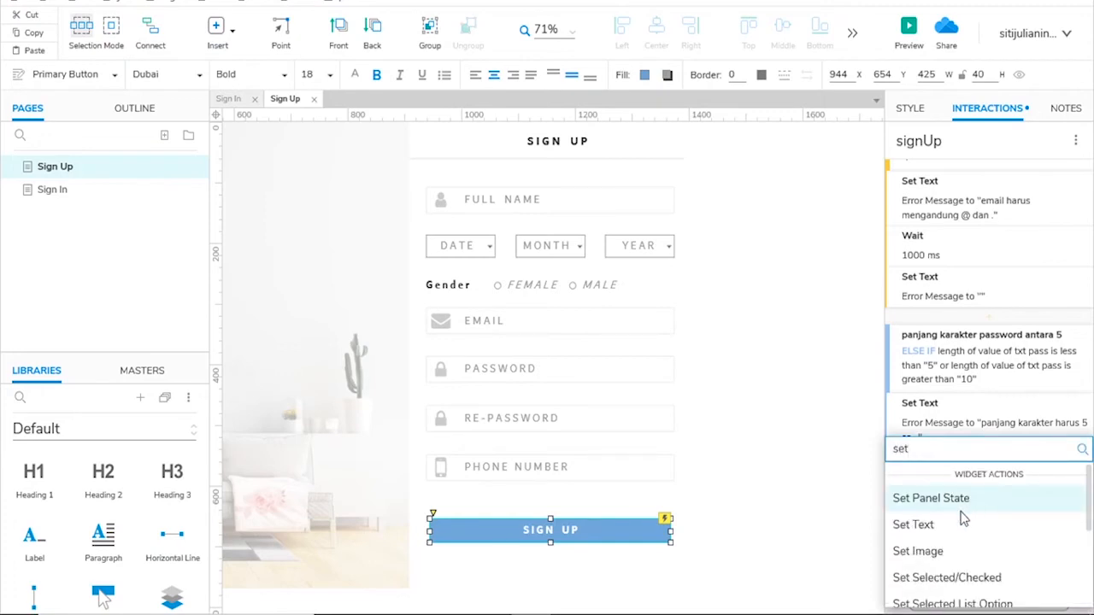
pyautogui.click(964, 528)
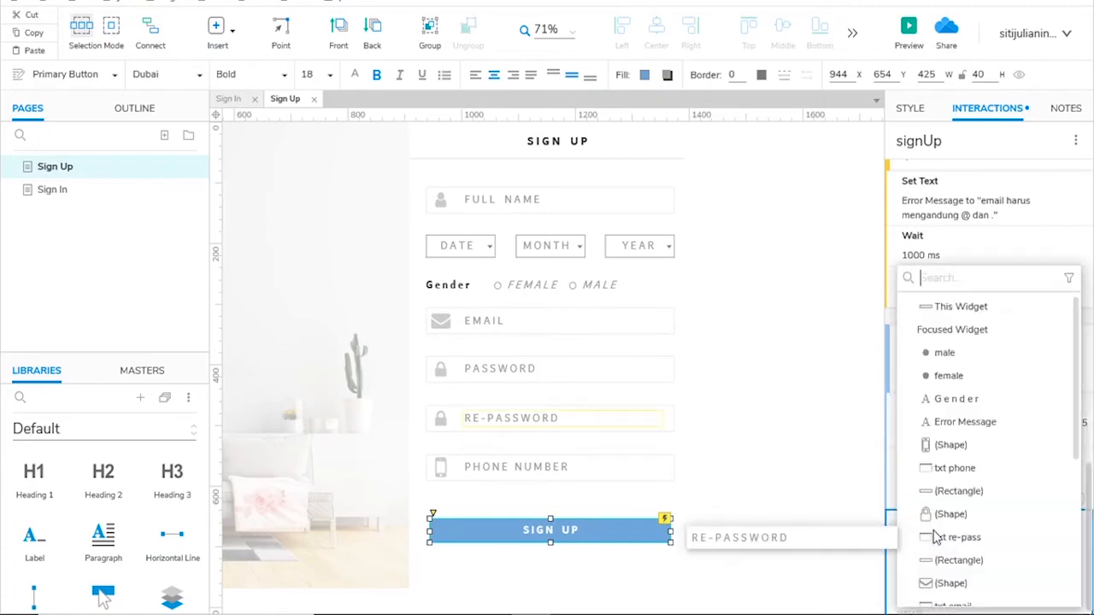
pyautogui.write('err')
pyautogui.click(973, 307)
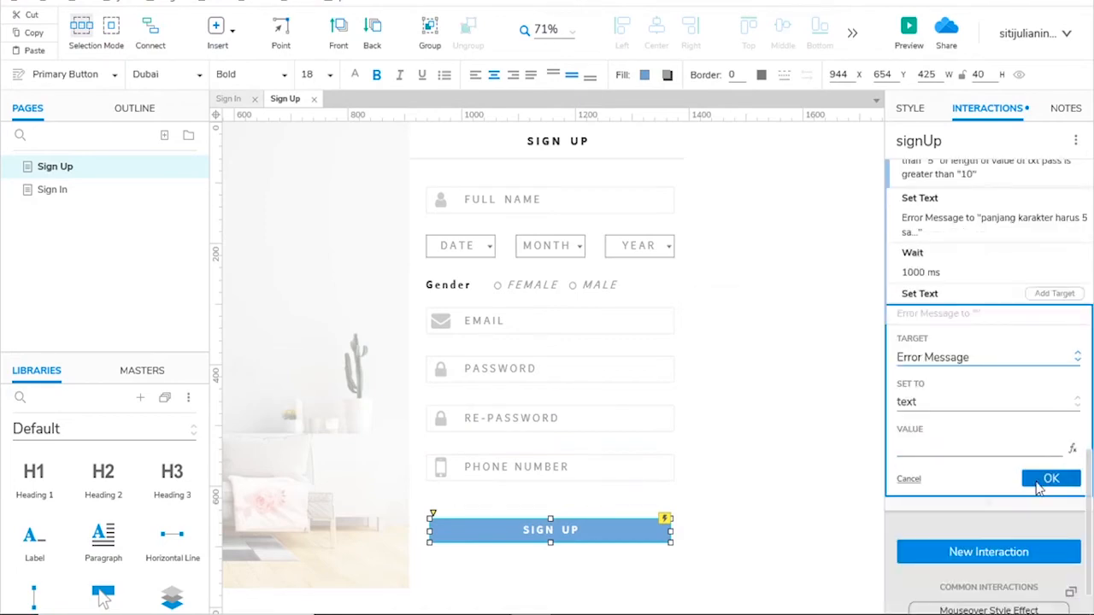
pyautogui.click(1037, 481)
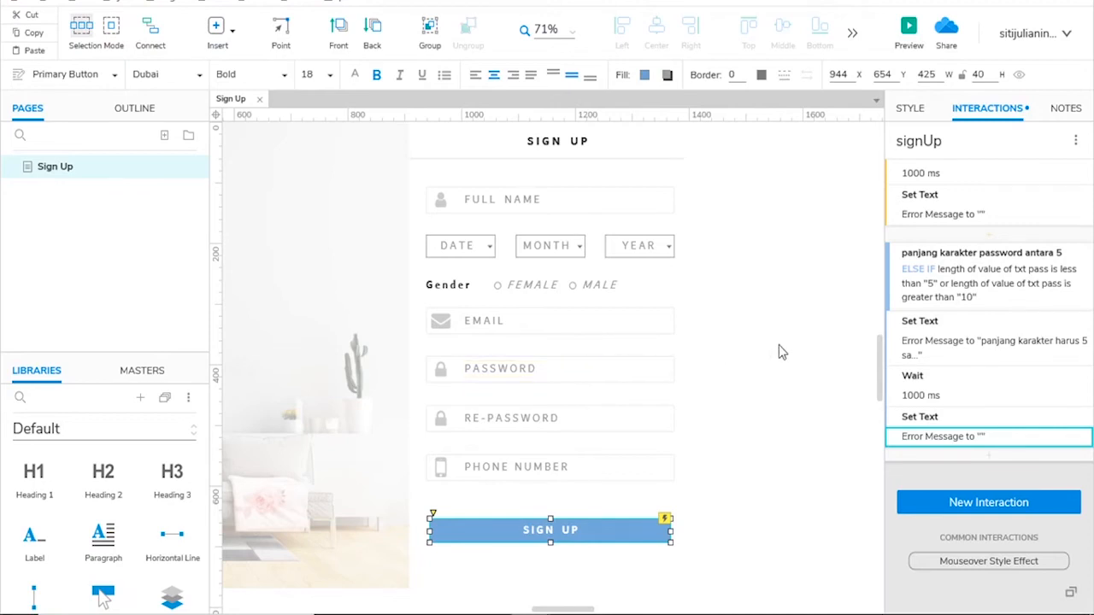
# Add a new case to the Sign Up button's Click or Tap event named "password harus terdiri dari angka dan huruf"
pyautogui.scroll(10, 969, 327)
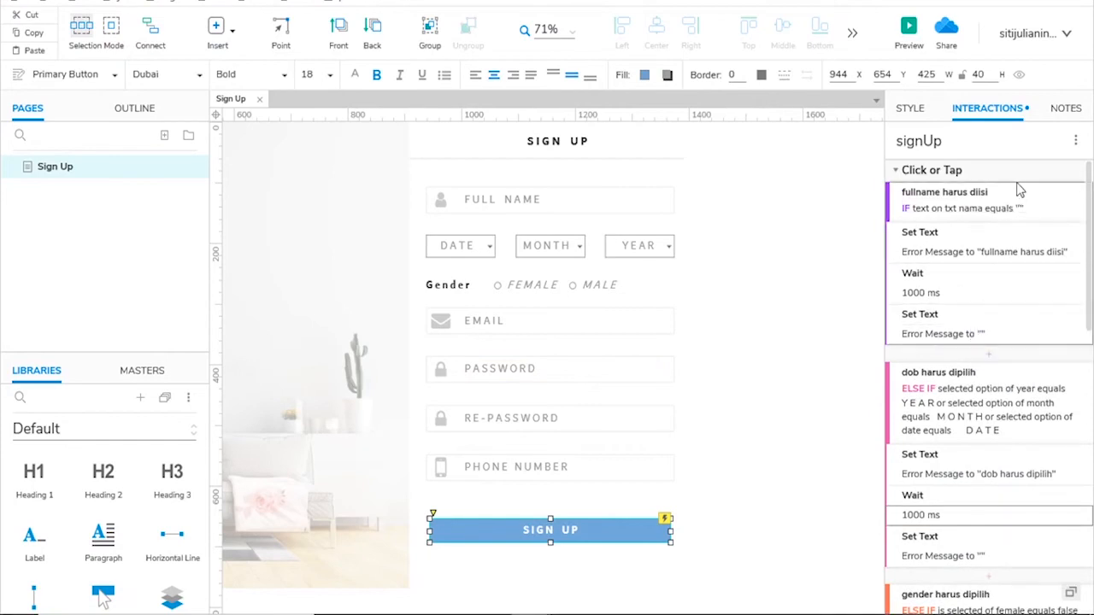
pyautogui.moveTo(1040, 171)
pyautogui.click(1051, 173)
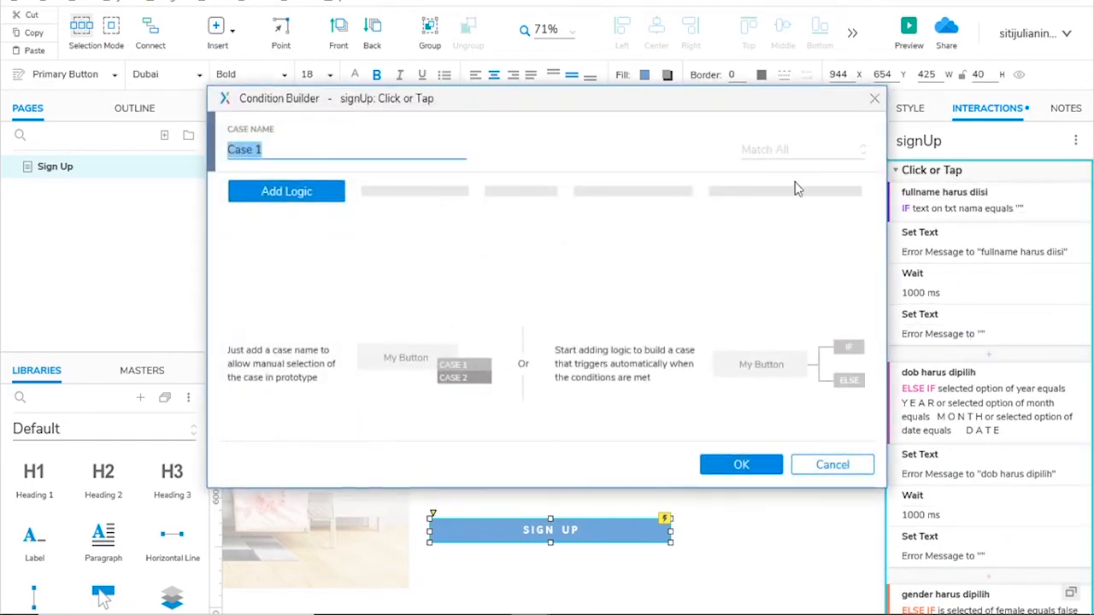
pyautogui.write('pas')
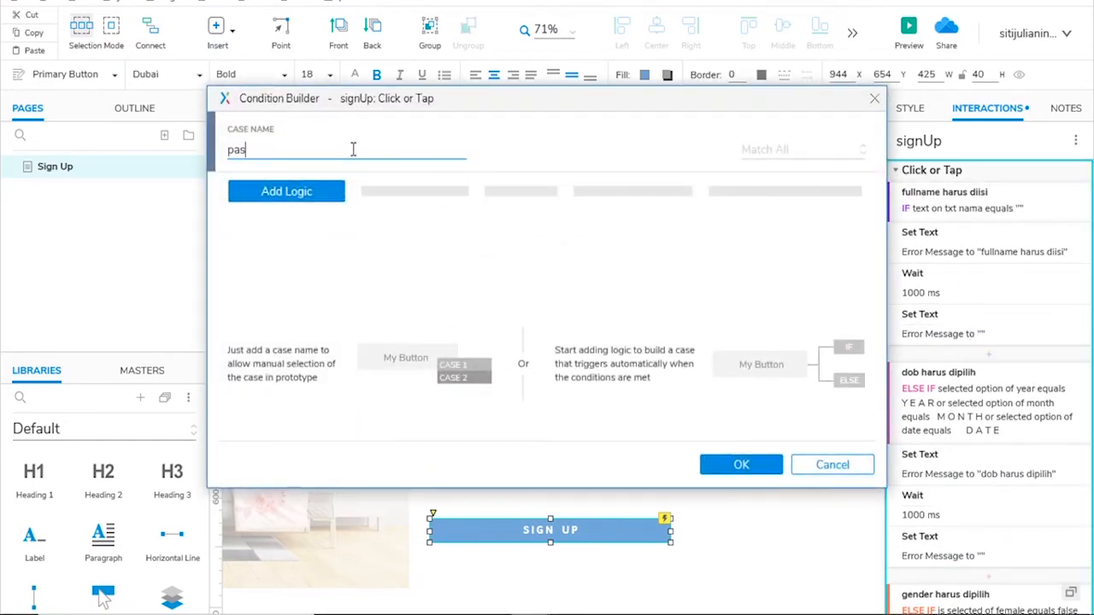
pyautogui.write('sword harus terdiri dari angka dan huruf')
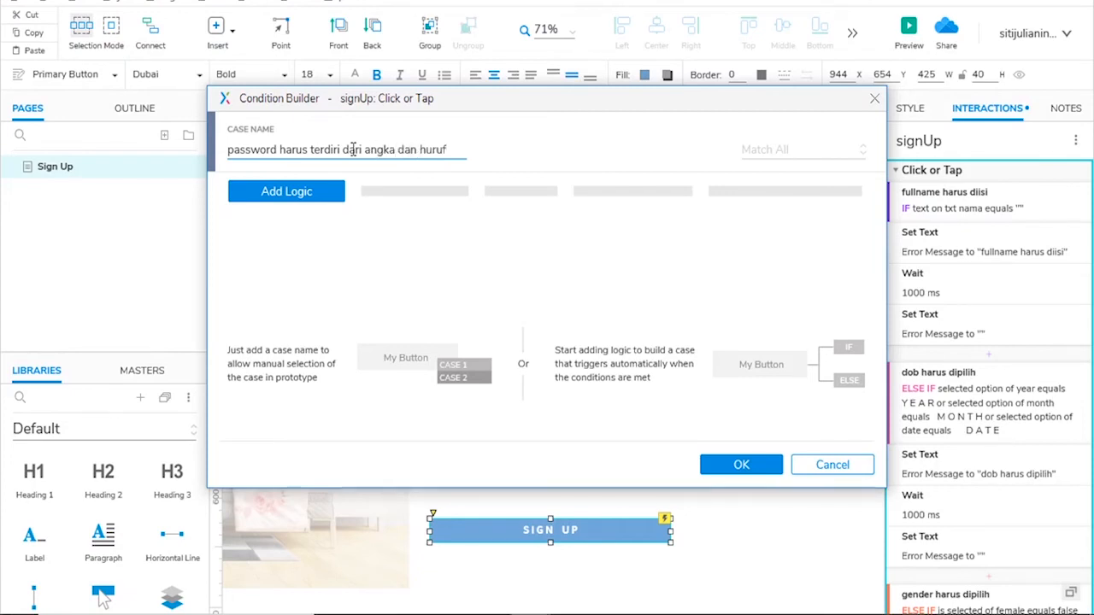
# Add two condition rows to the new case and set the first to text on widget txt pass is numeric
pyautogui.click(300, 193)
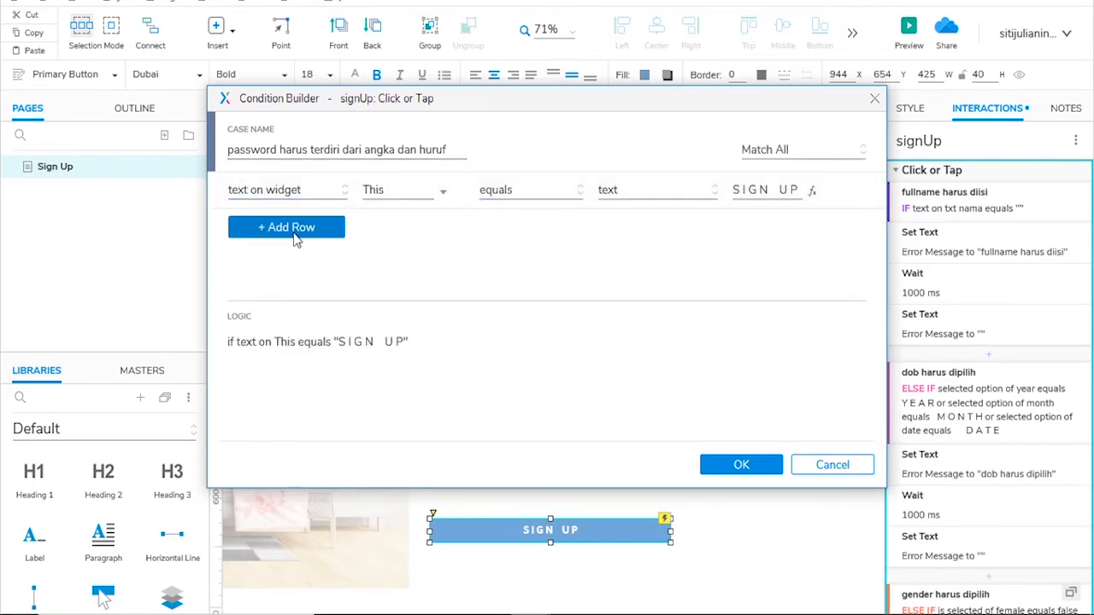
pyautogui.click(293, 231)
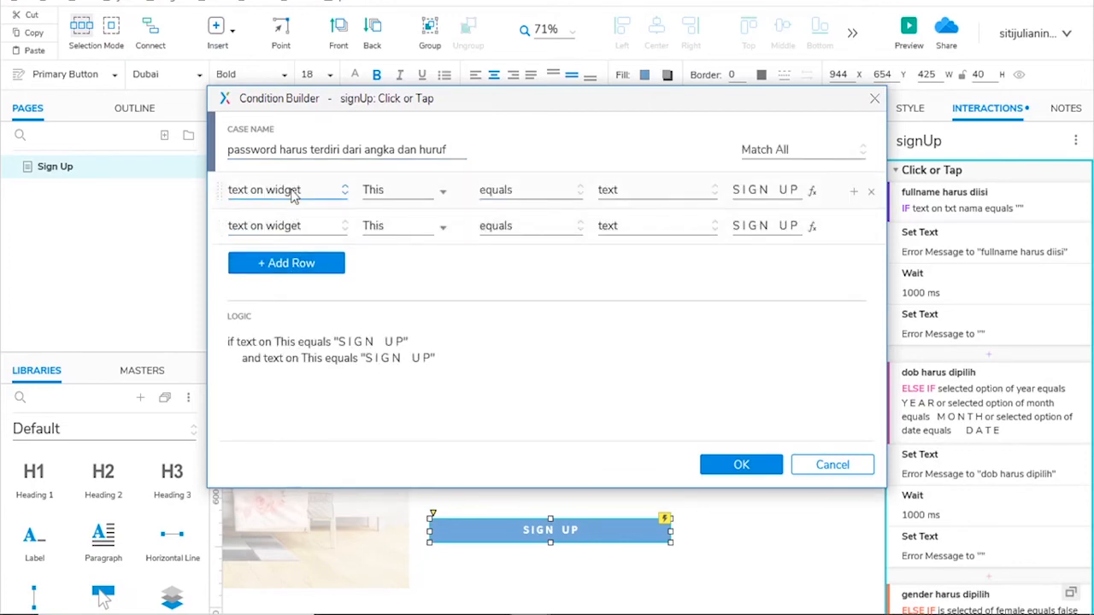
pyautogui.click(293, 193)
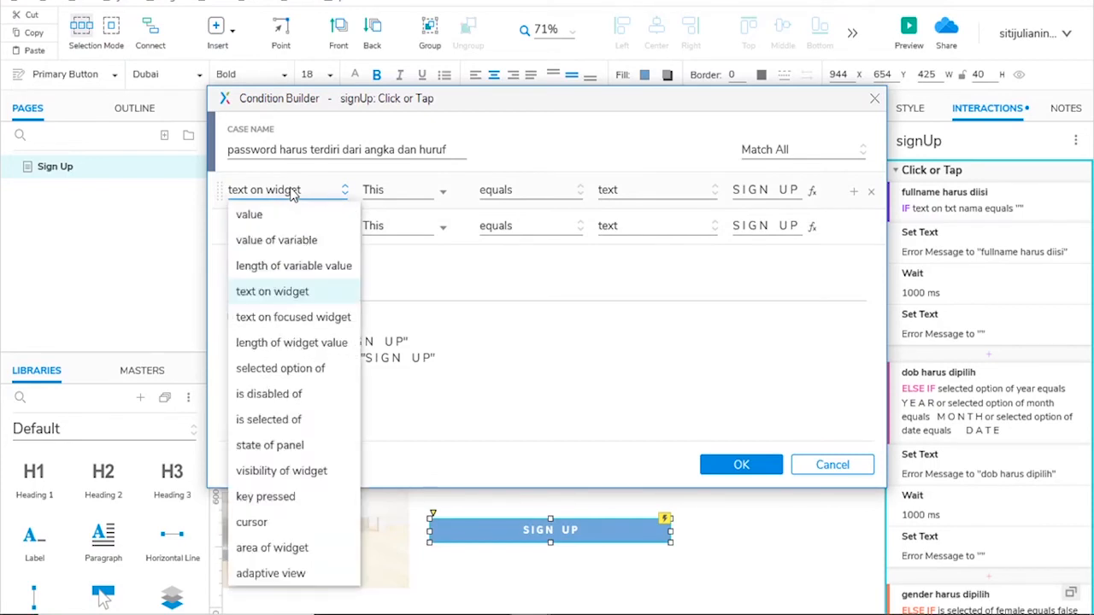
pyautogui.click(293, 292)
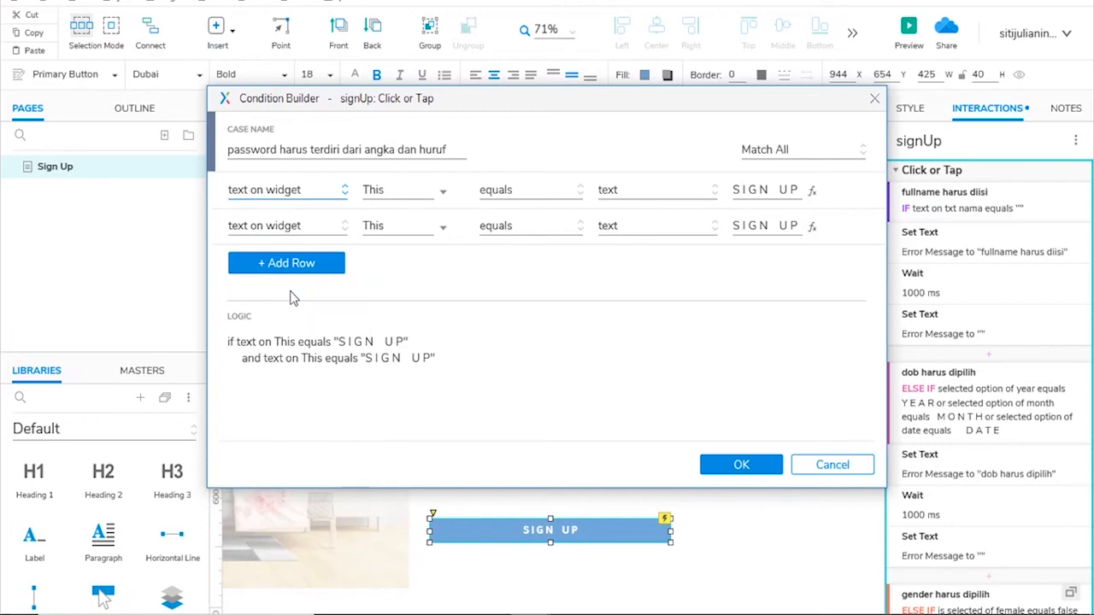
pyautogui.click(386, 193)
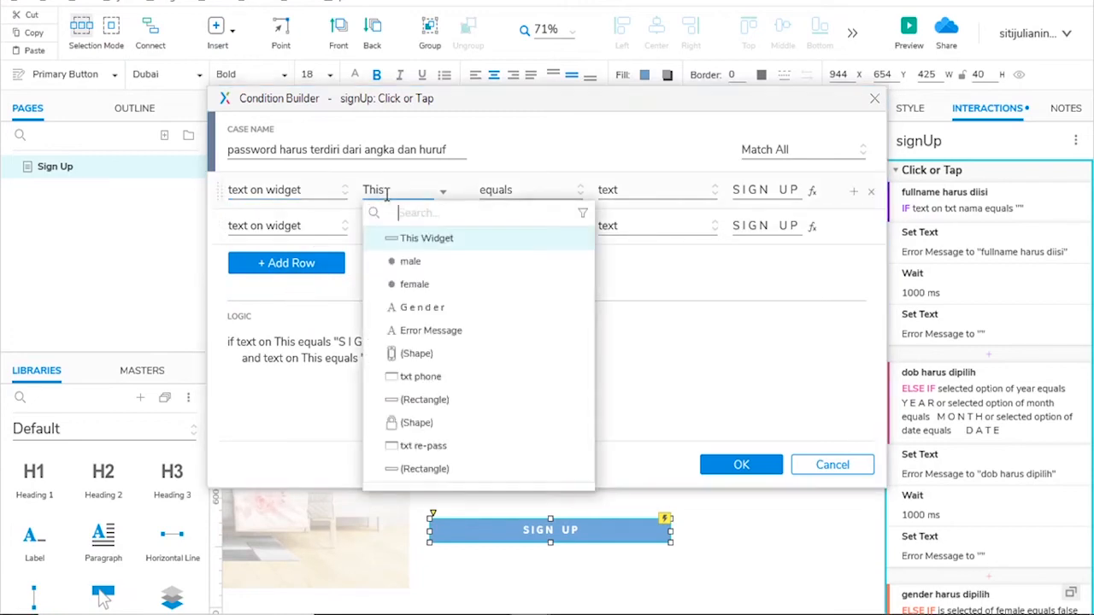
pyautogui.write('txt')
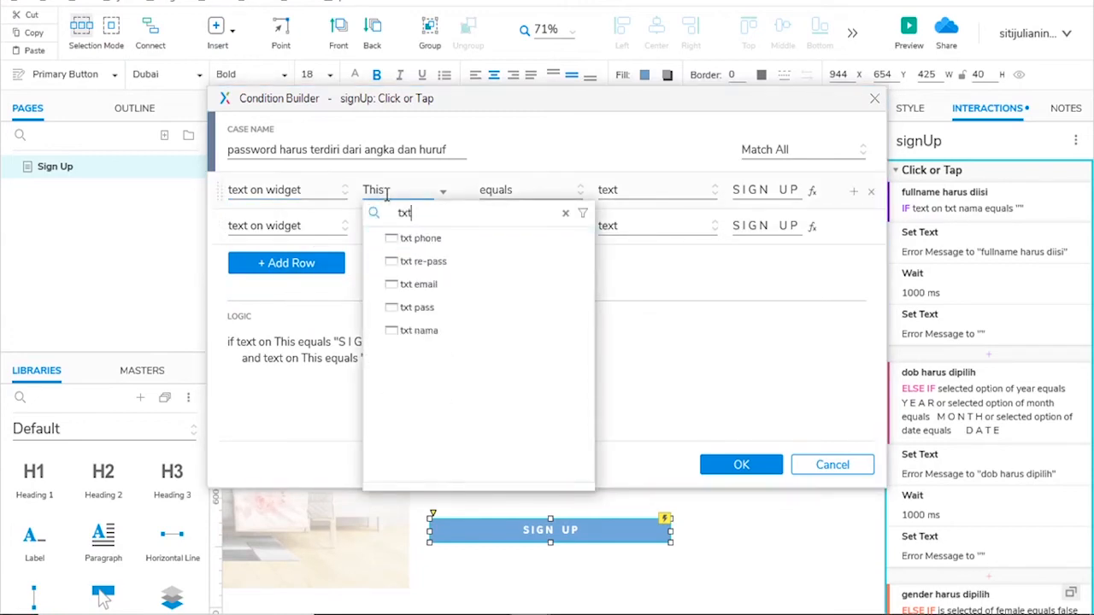
pyautogui.click(415, 311)
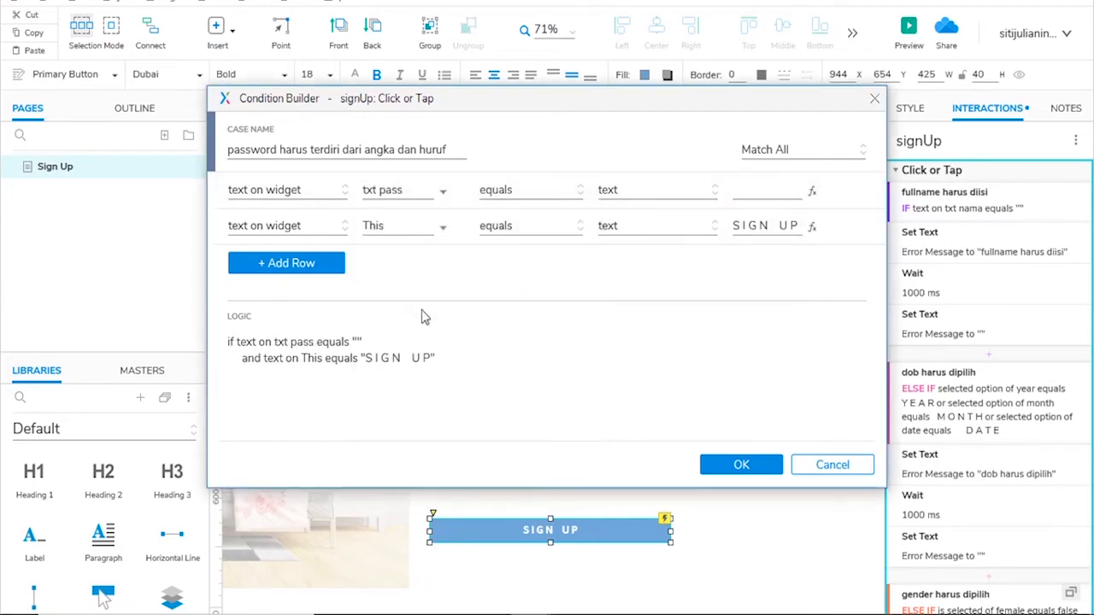
pyautogui.click(504, 200)
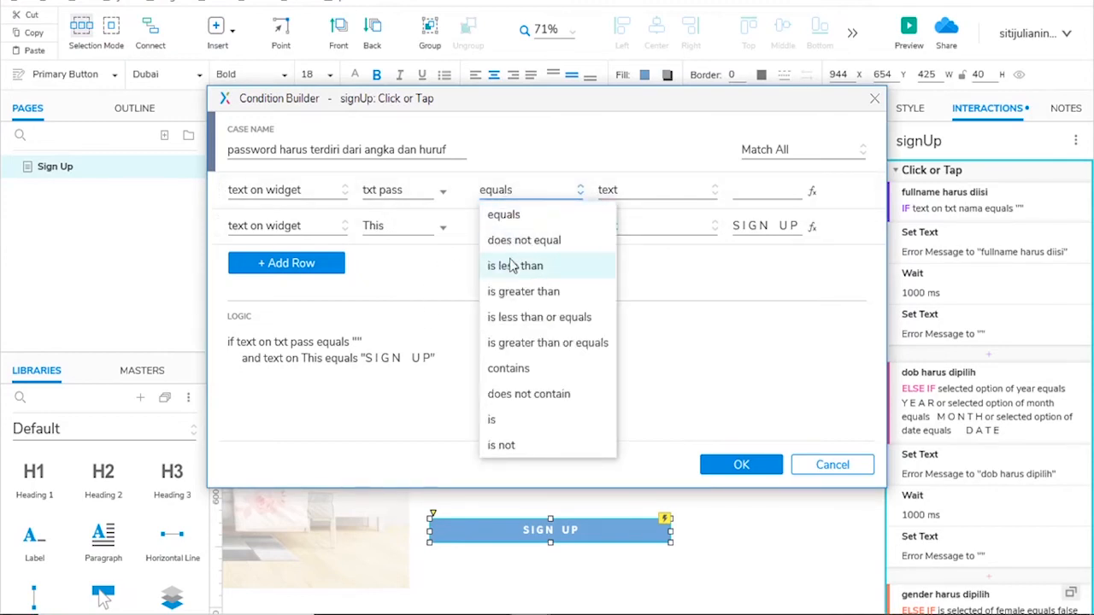
pyautogui.click(492, 423)
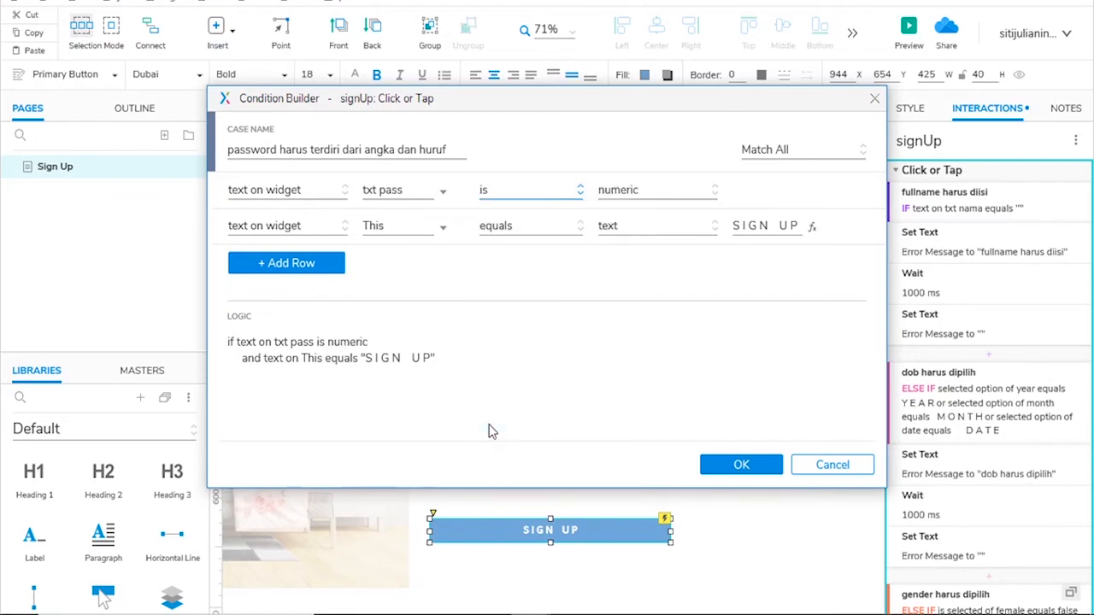
pyautogui.click(660, 195)
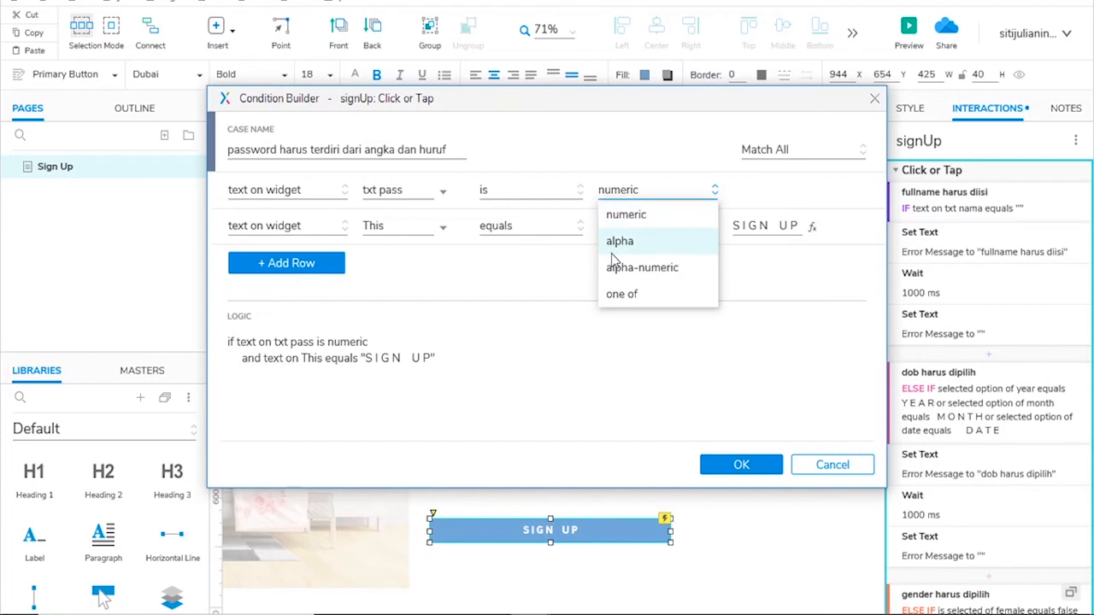
pyautogui.click(629, 216)
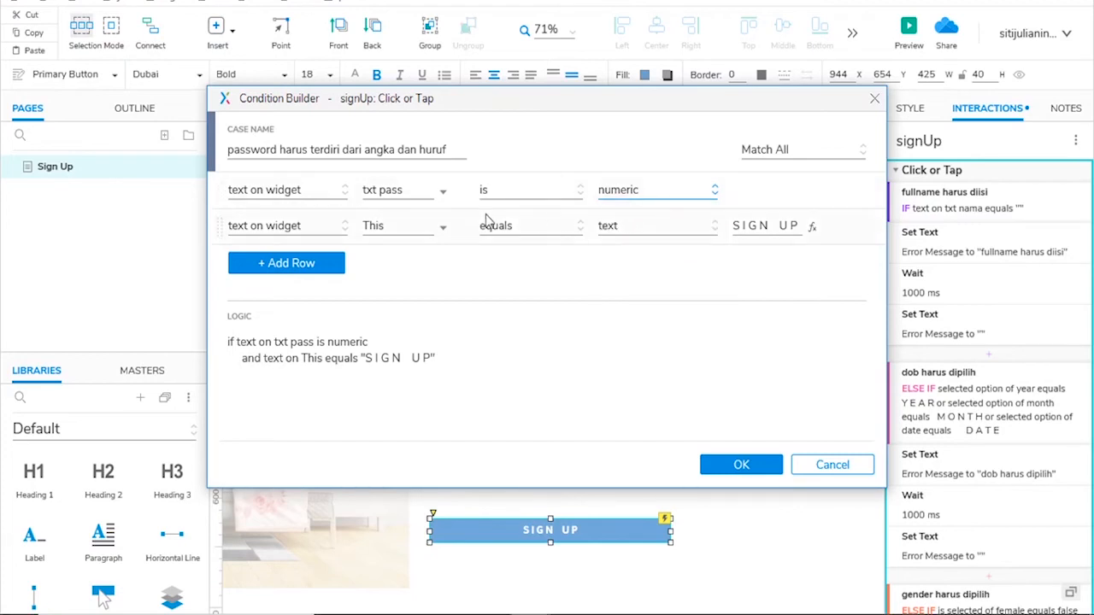
# Set the second condition row to text on widget txt pass is alpha
pyautogui.click(396, 222)
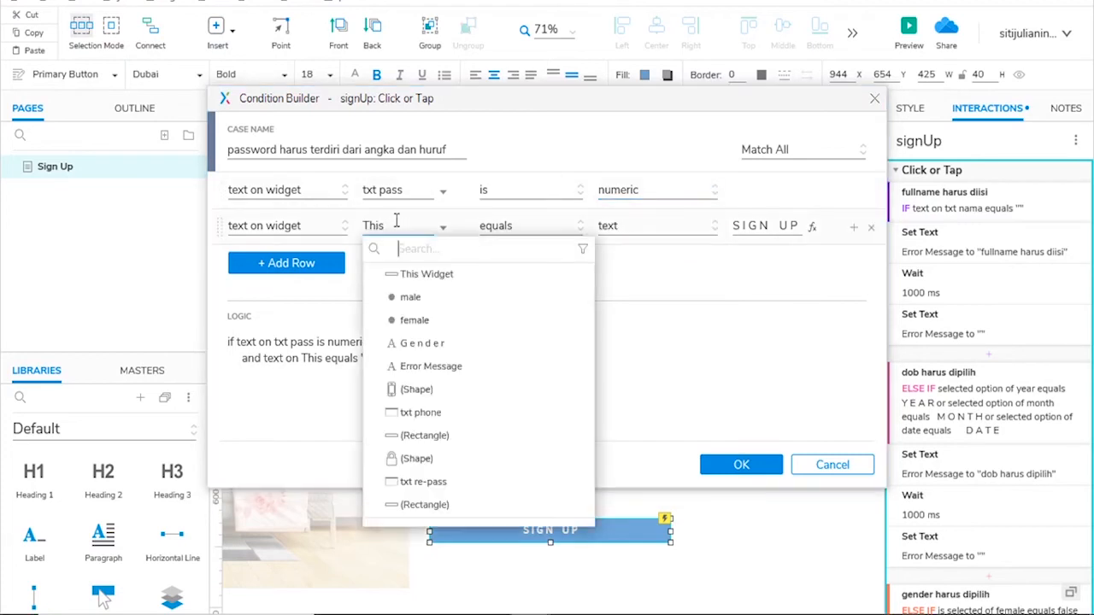
pyautogui.write('txt')
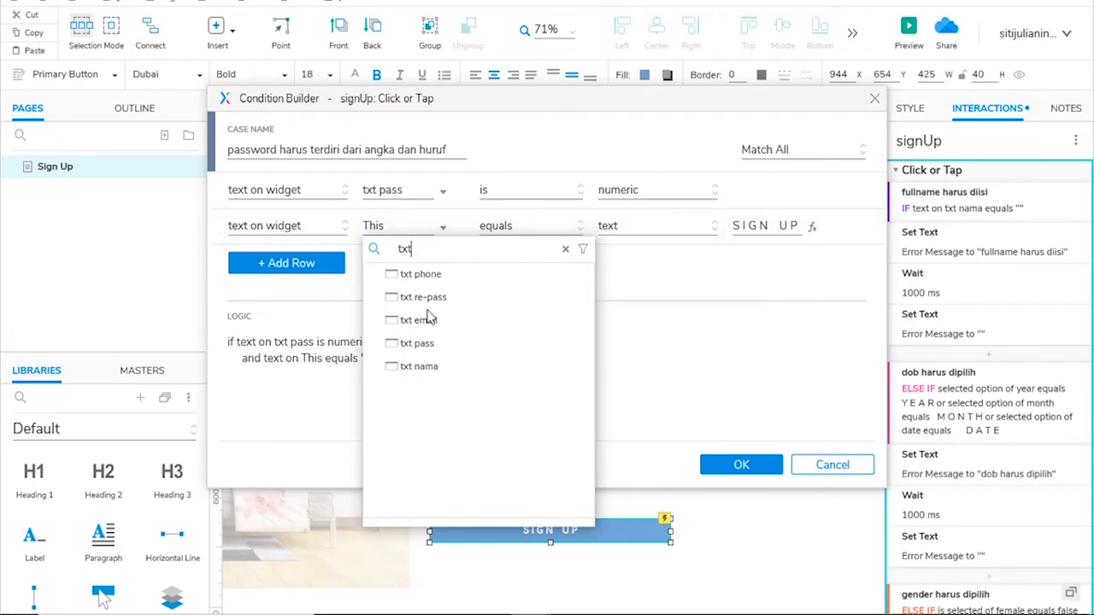
pyautogui.click(418, 344)
pyautogui.click(505, 227)
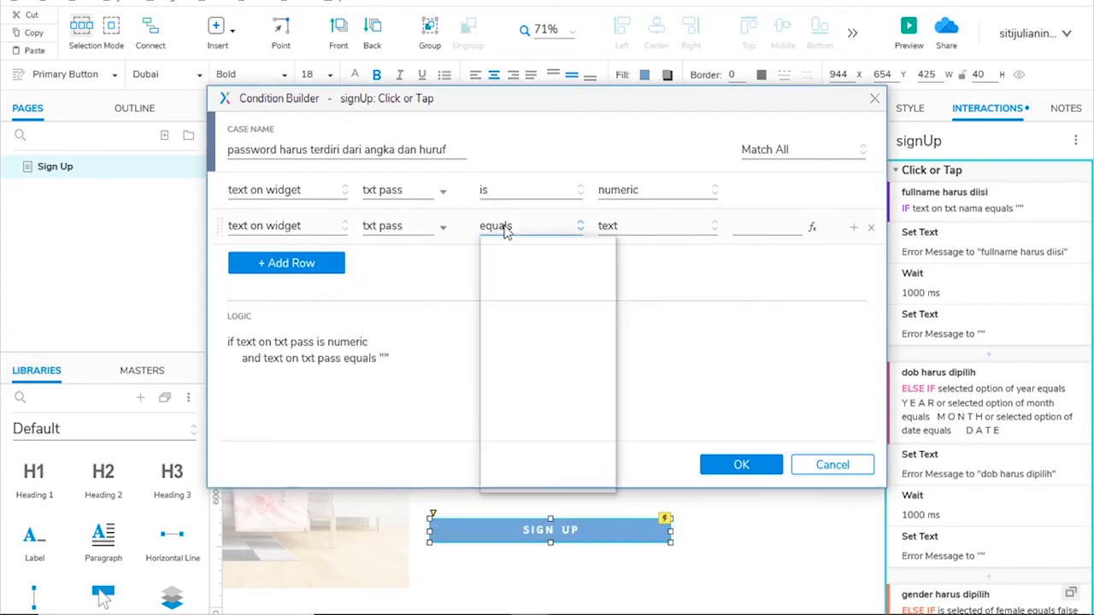
pyautogui.click(523, 455)
pyautogui.click(654, 227)
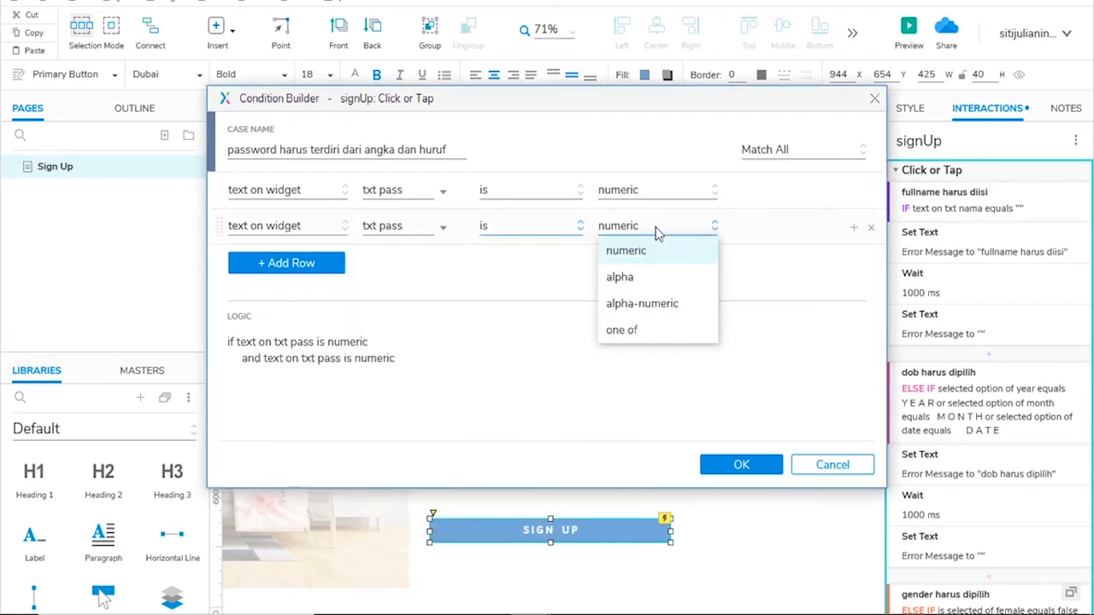
pyautogui.click(658, 277)
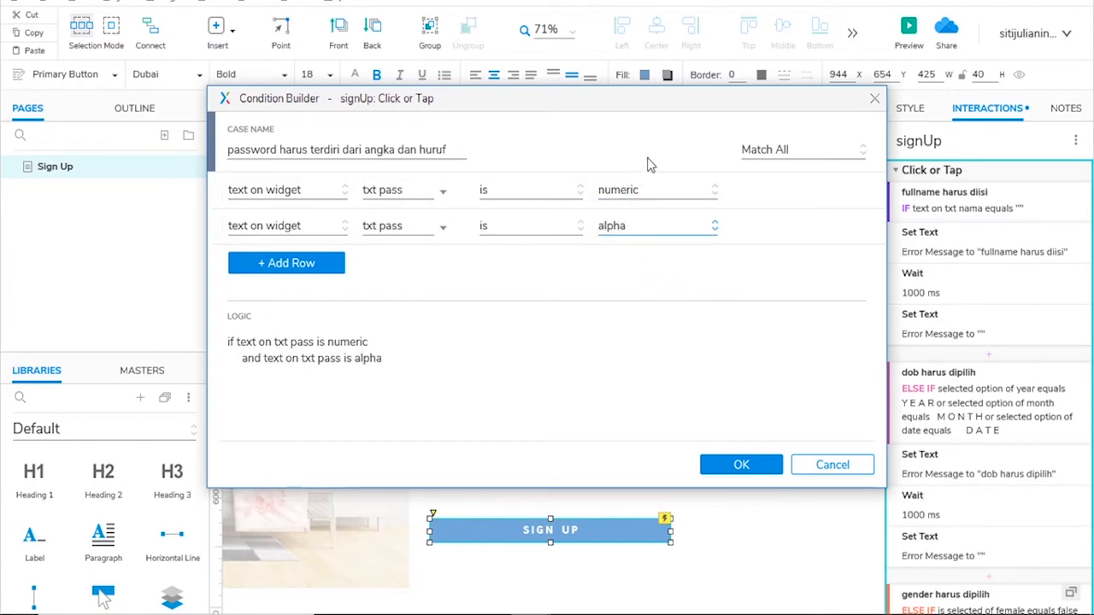
# Set the case's conditions to Match Any and accept them
pyautogui.click(775, 152)
pyautogui.click(777, 200)
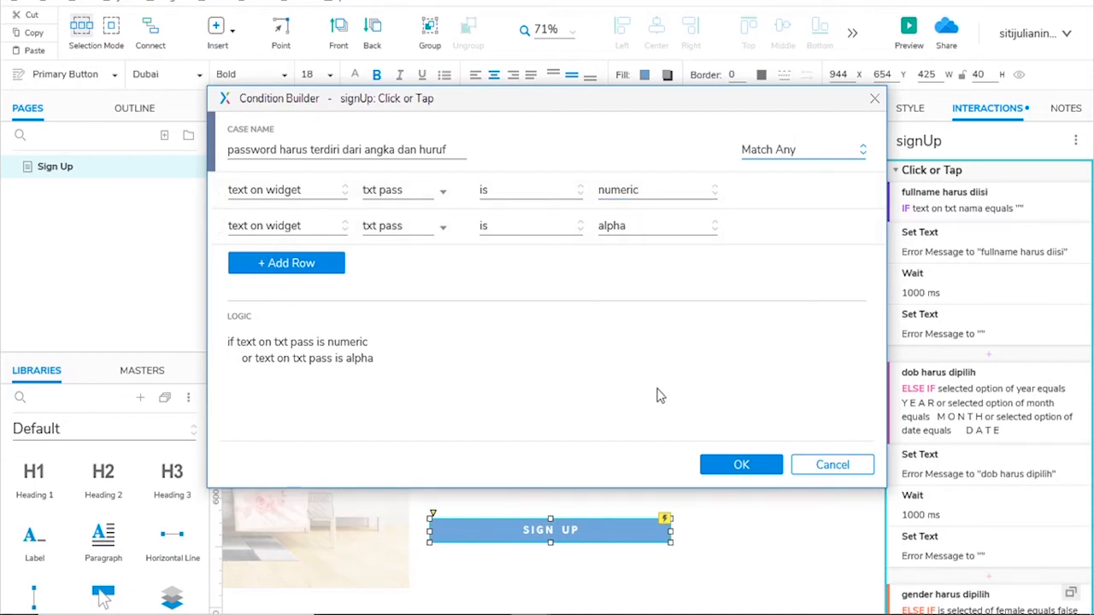
pyautogui.click(737, 465)
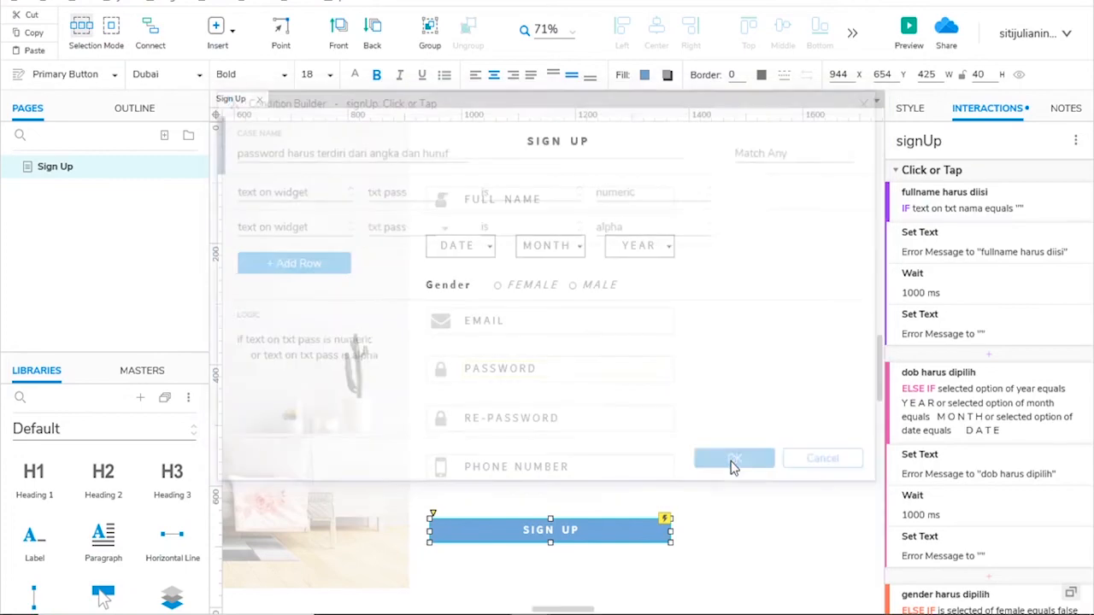
# Add a Set Text action targeting Error Message to the "password harus terdiri dari angka dan huruf" case
pyautogui.scroll(-5, 1012, 404)
pyautogui.scroll(-3, 1013, 404)
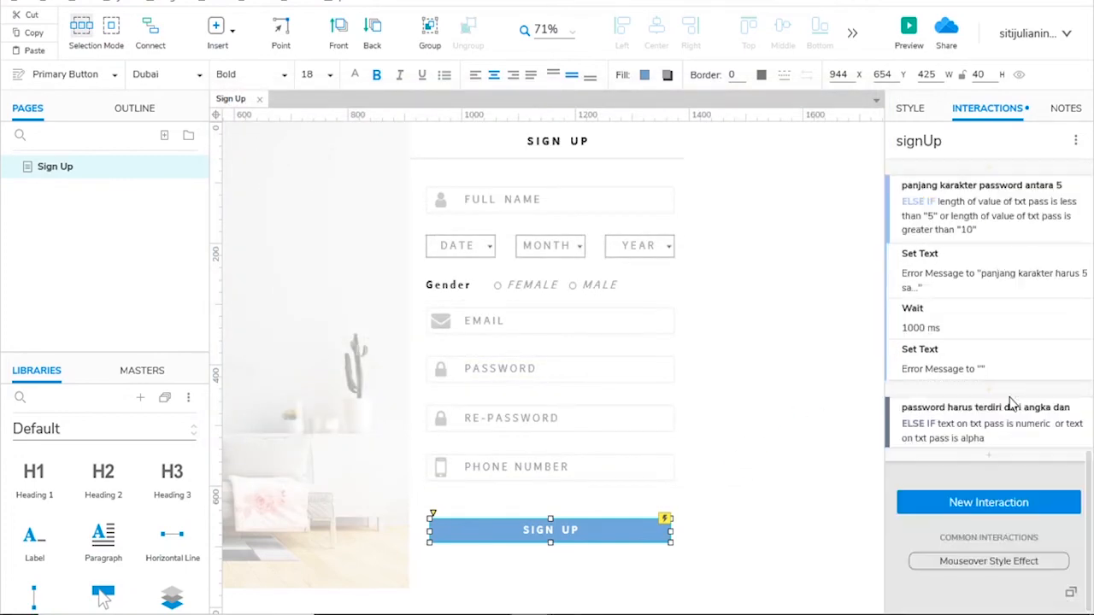
pyautogui.click(989, 456)
pyautogui.write('set')
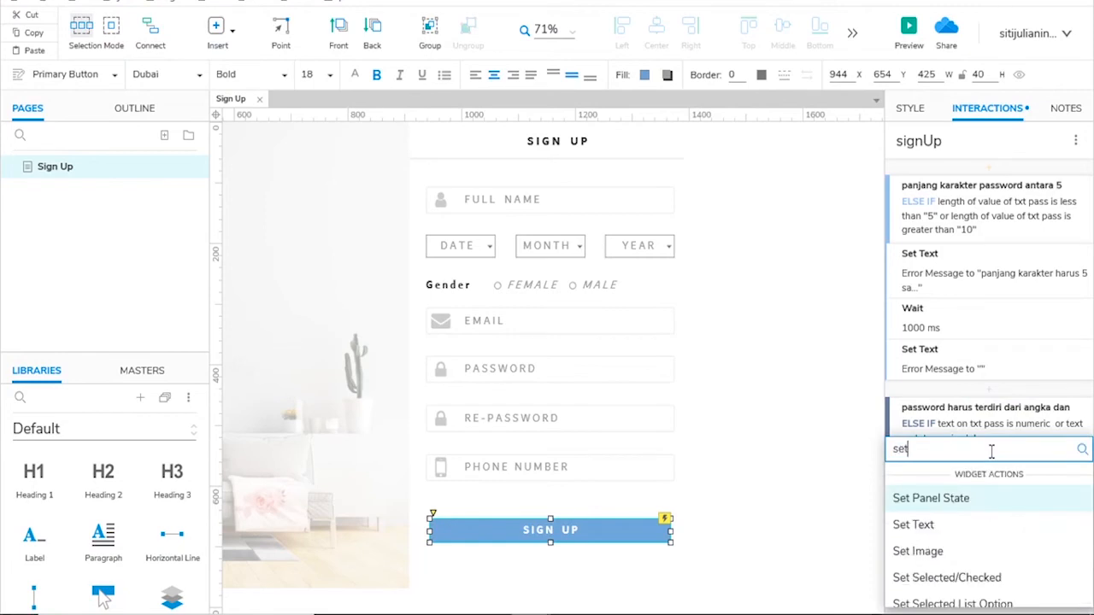
pyautogui.click(953, 526)
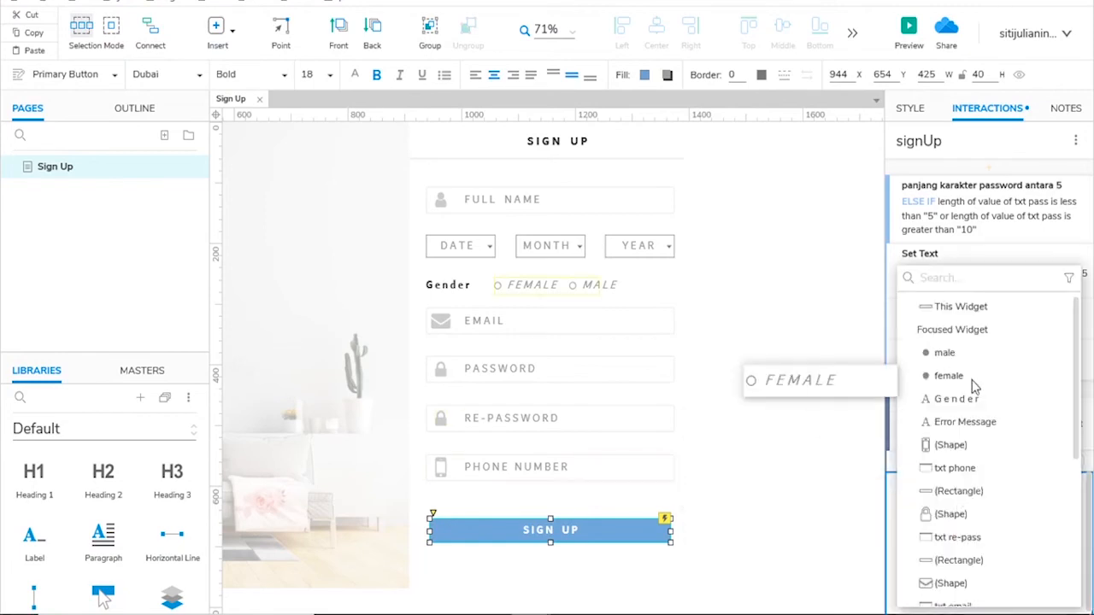
pyautogui.write('err')
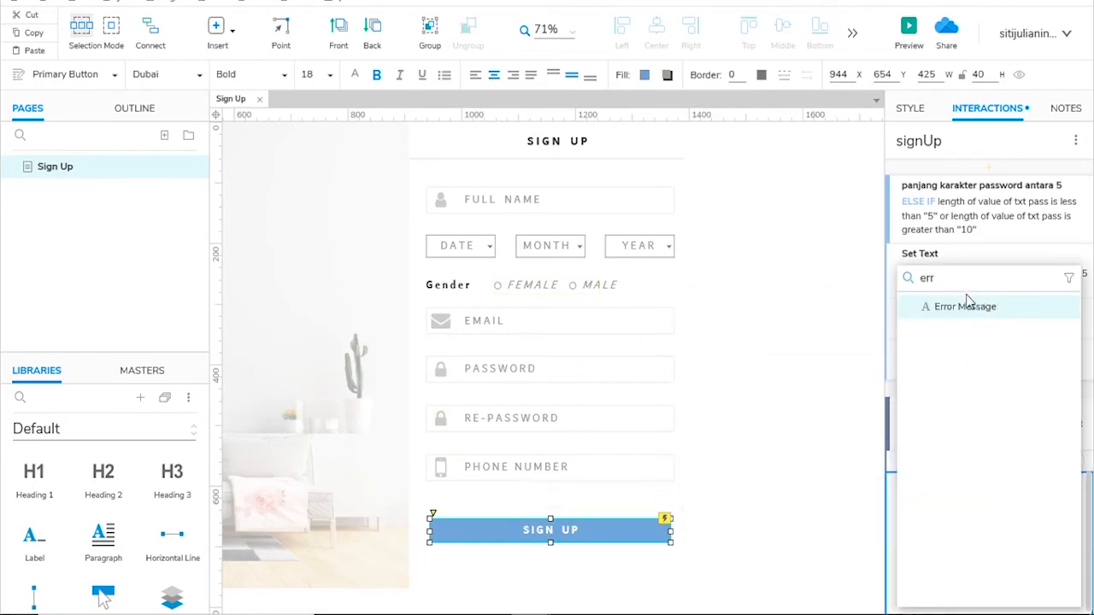
pyautogui.click(967, 307)
# Set the new Set Text action's value to "password harus terdiri dari angkadan huruf" and accept it
pyautogui.click(953, 406)
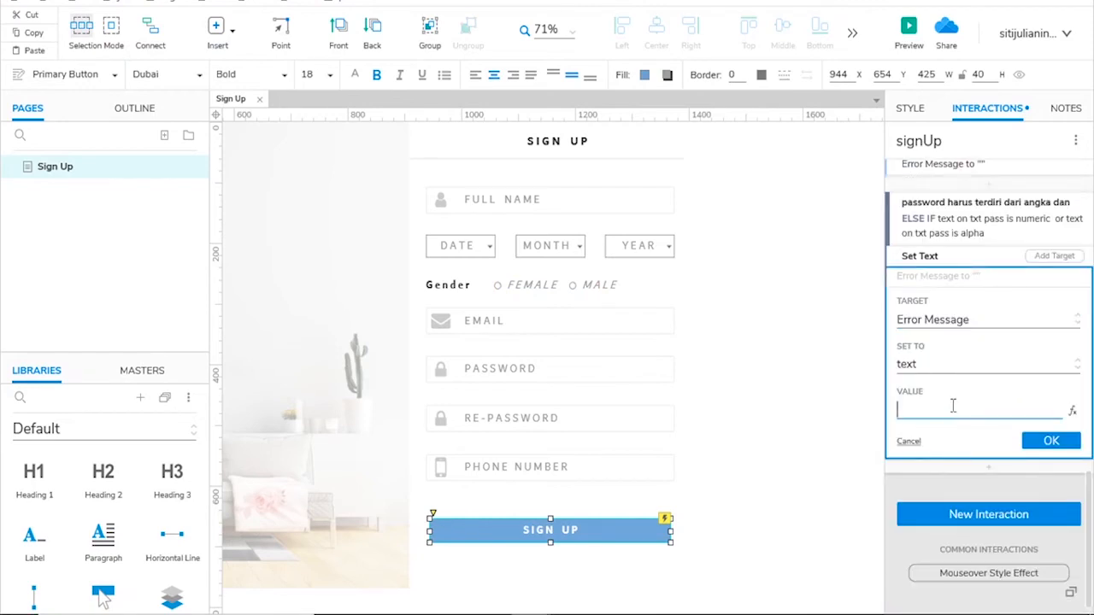
pyautogui.write('password harus terd')
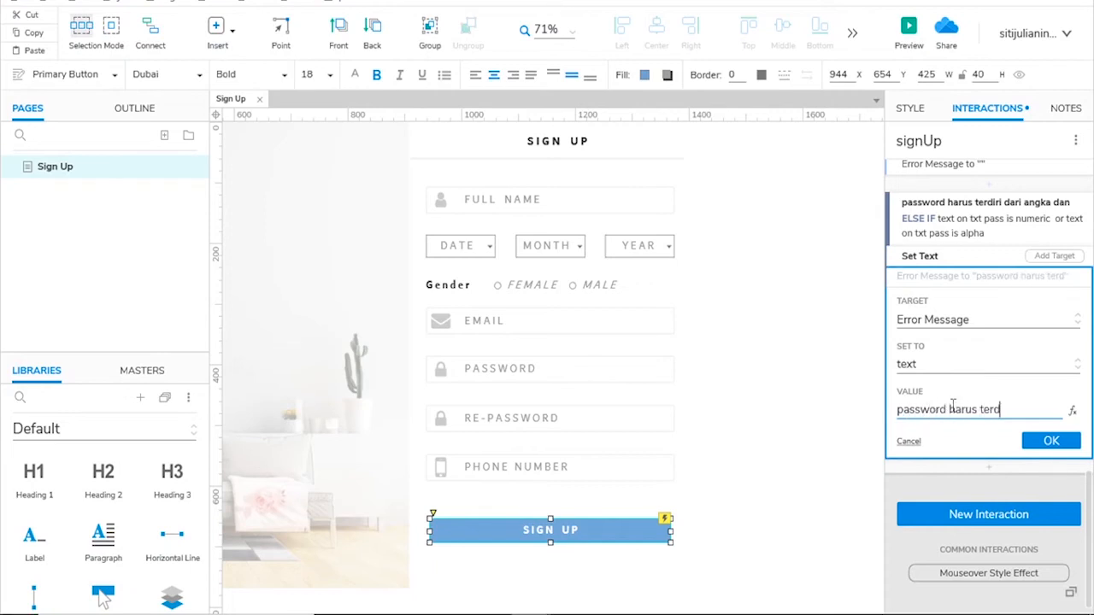
pyautogui.write('iri dari a')
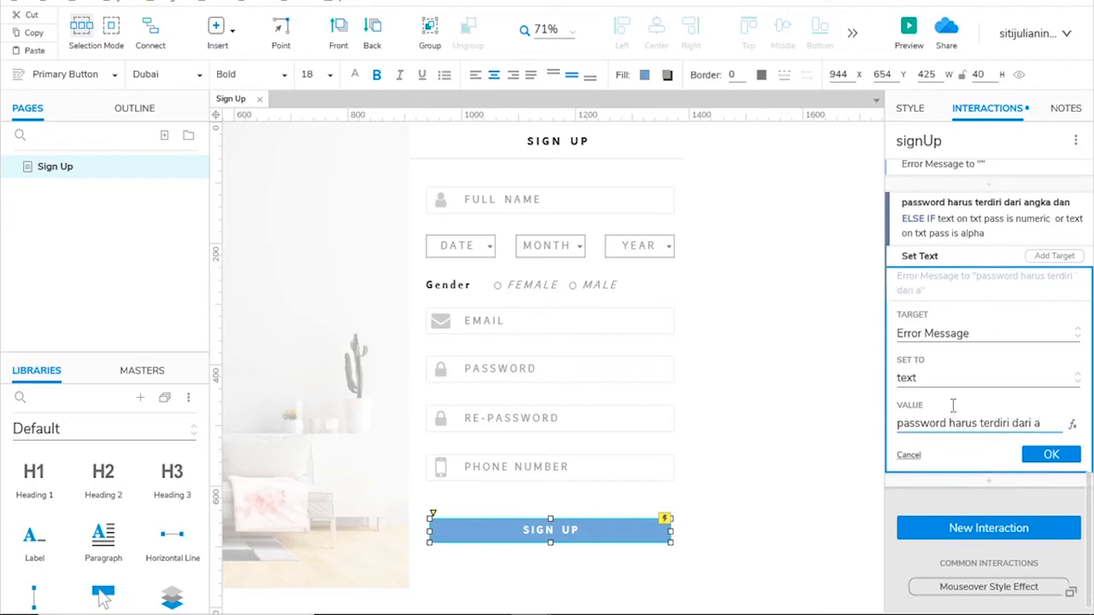
pyautogui.write('ngkadan huruf')
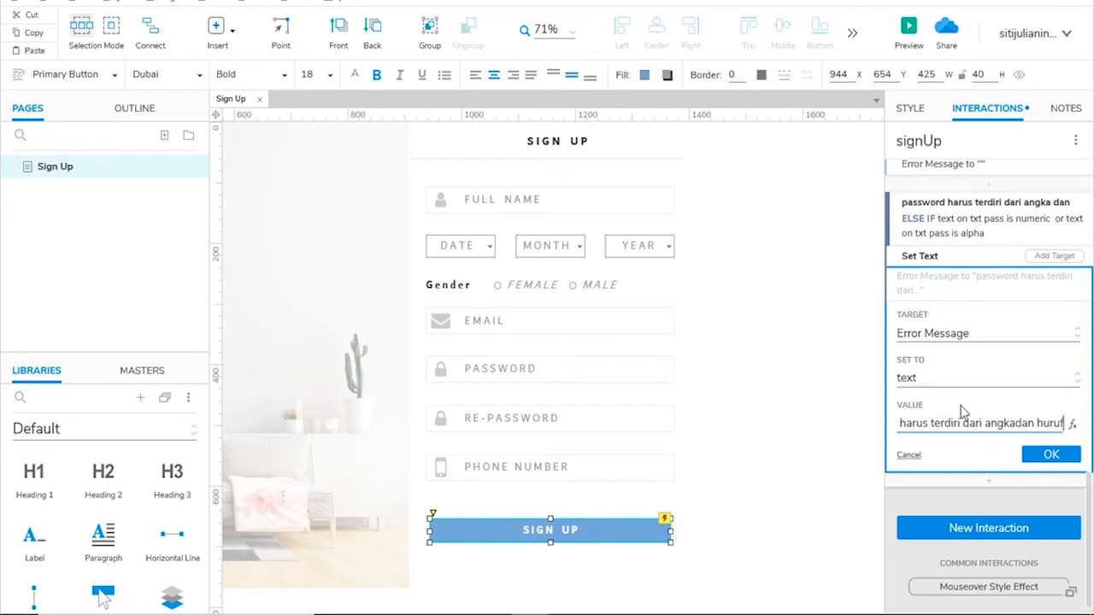
pyautogui.click(1045, 453)
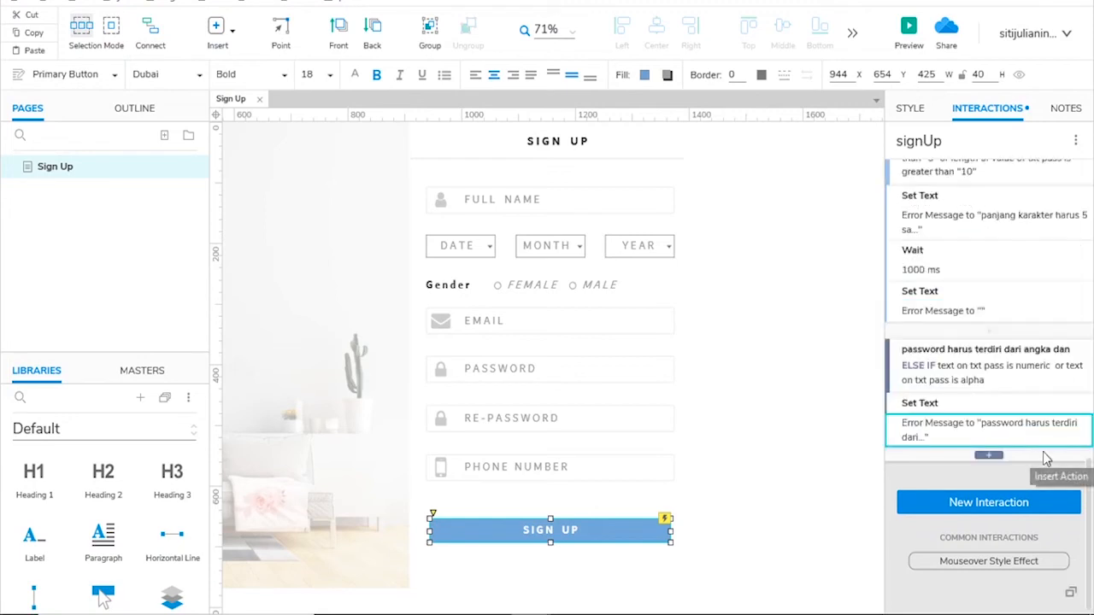
# Add a 1000 ms Wait action after the Set Text action in the numeric-or-alpha password case
pyautogui.click(989, 455)
pyautogui.write('wa')
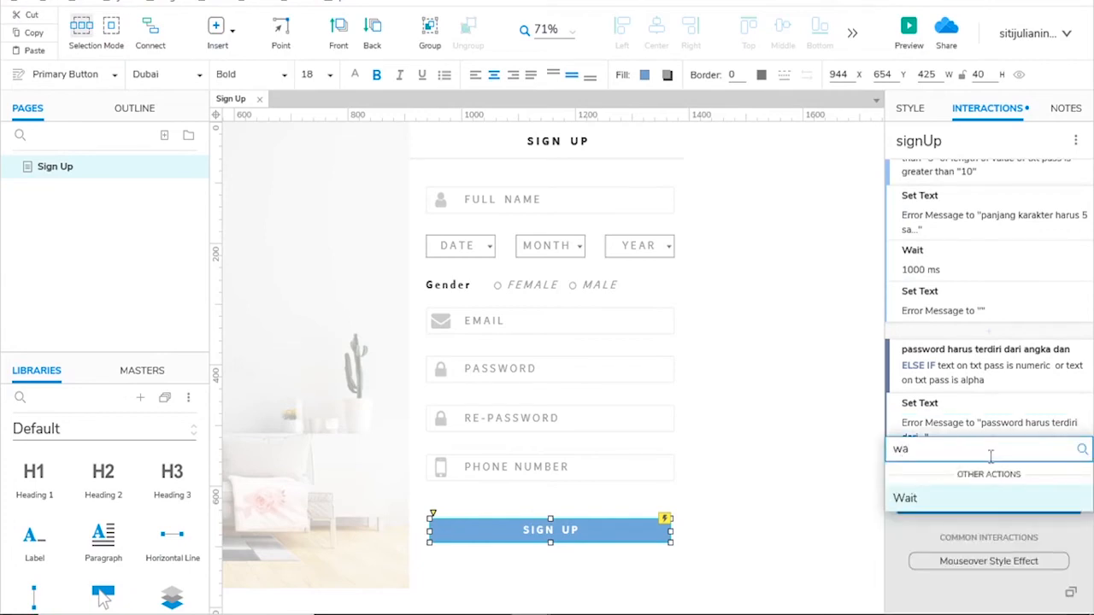
pyautogui.click(964, 499)
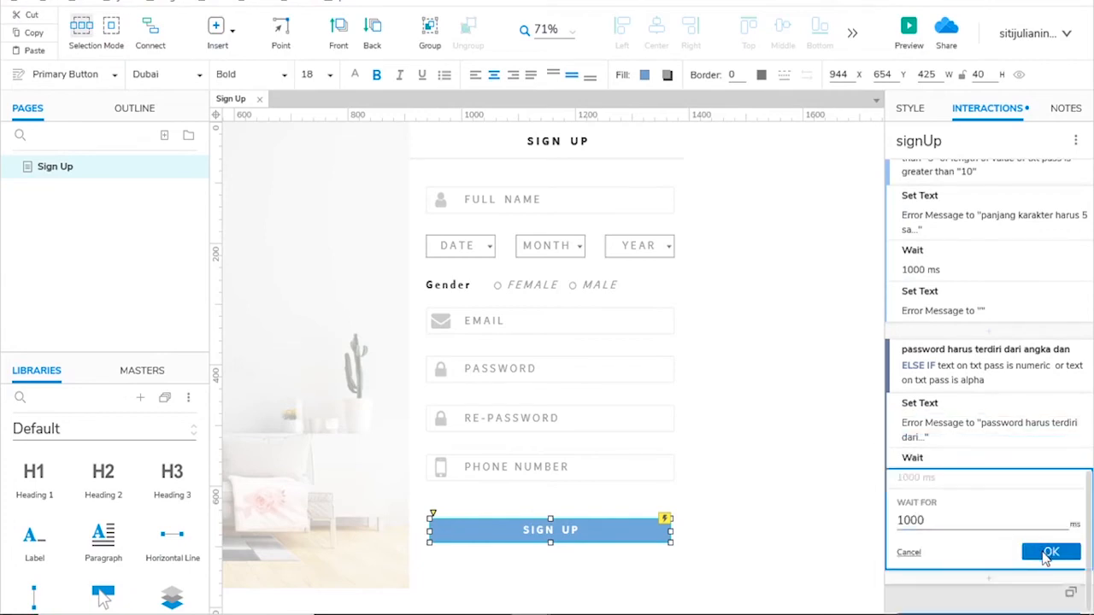
pyautogui.click(1049, 553)
# Add a Set Text action that clears Error Message after the Wait in the numeric-or-alpha password case
pyautogui.click(984, 493)
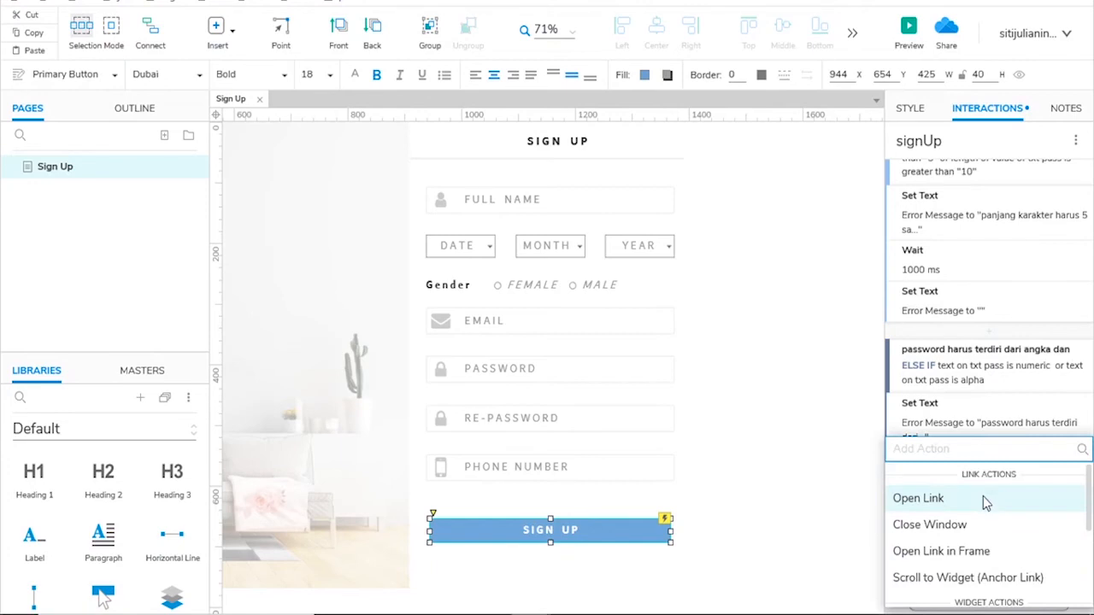
pyautogui.write('set')
pyautogui.press('Escape')
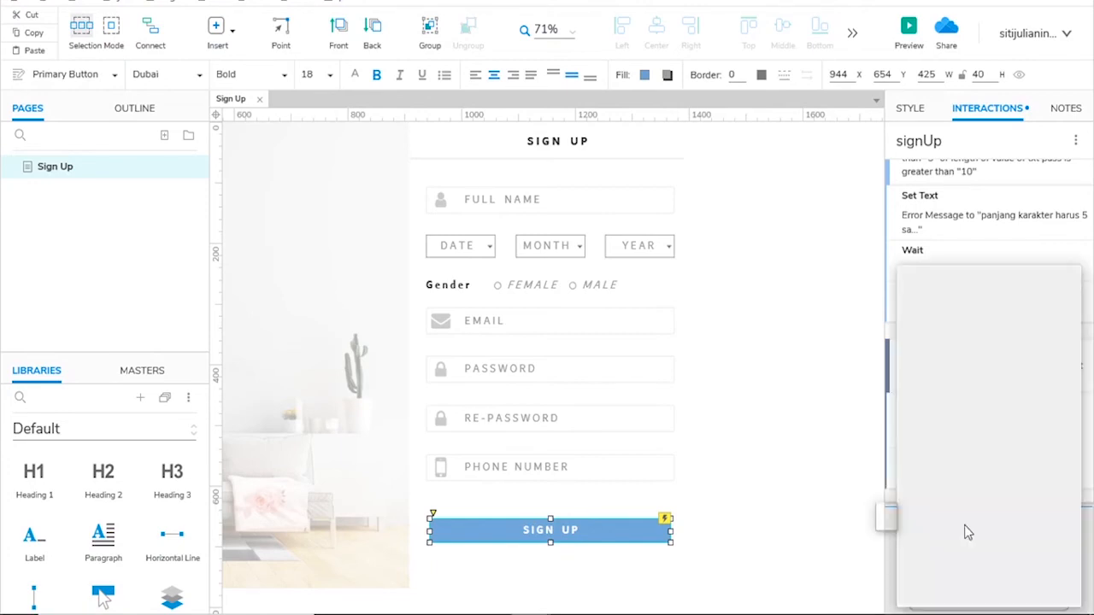
pyautogui.write('err')
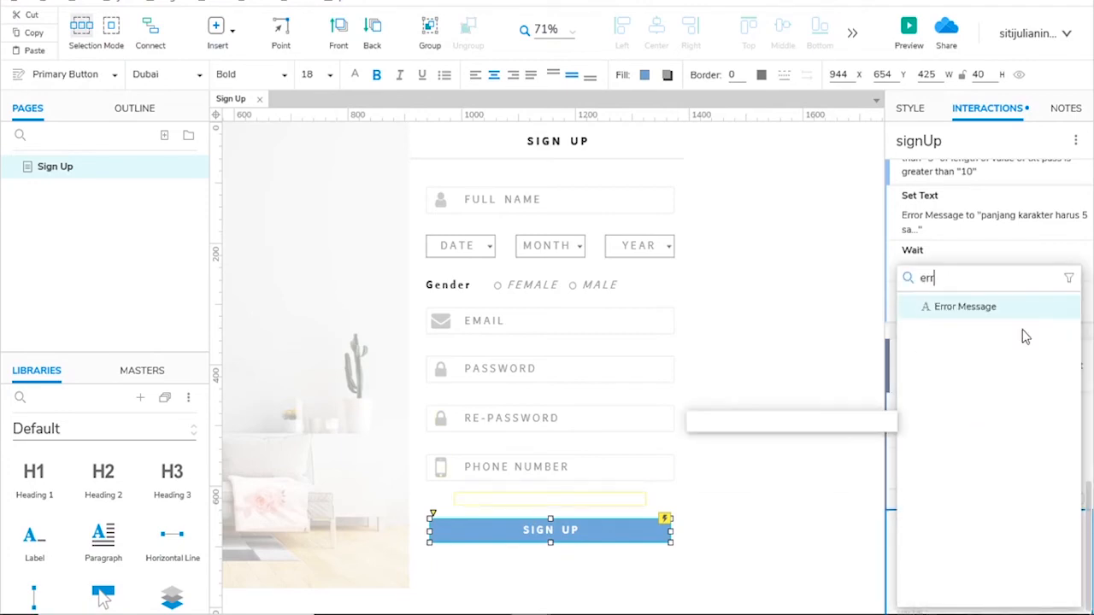
pyautogui.click(1016, 312)
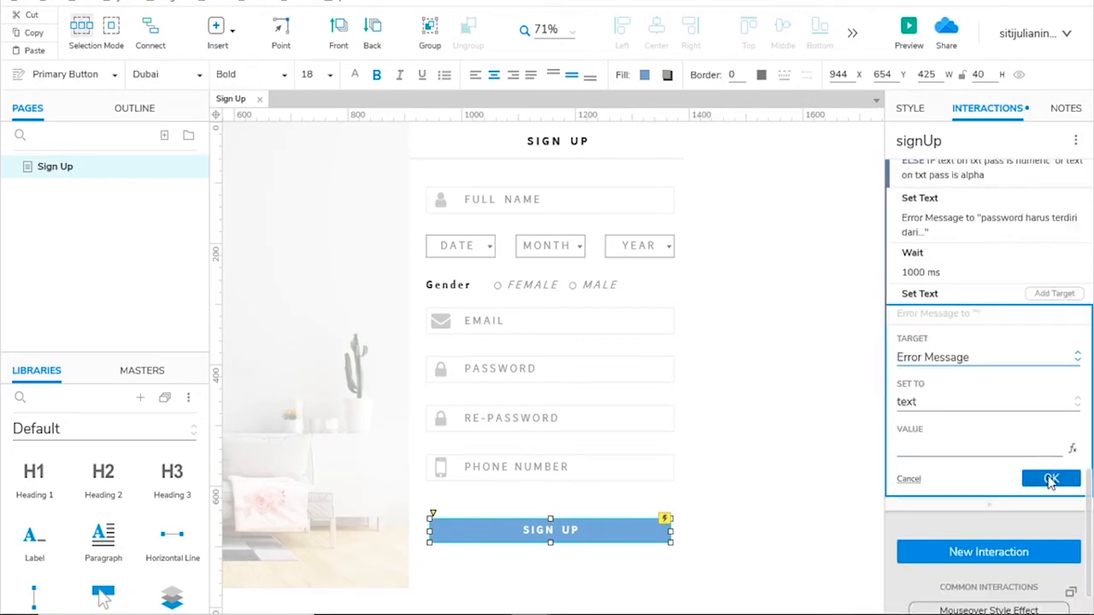
pyautogui.click(1050, 480)
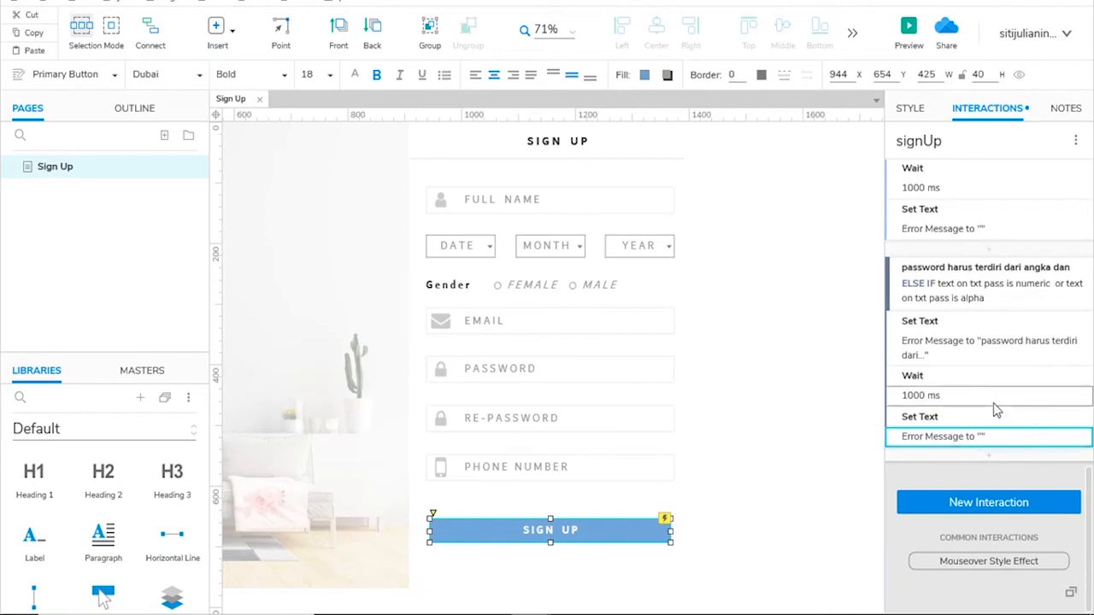
pyautogui.click(895, 361)
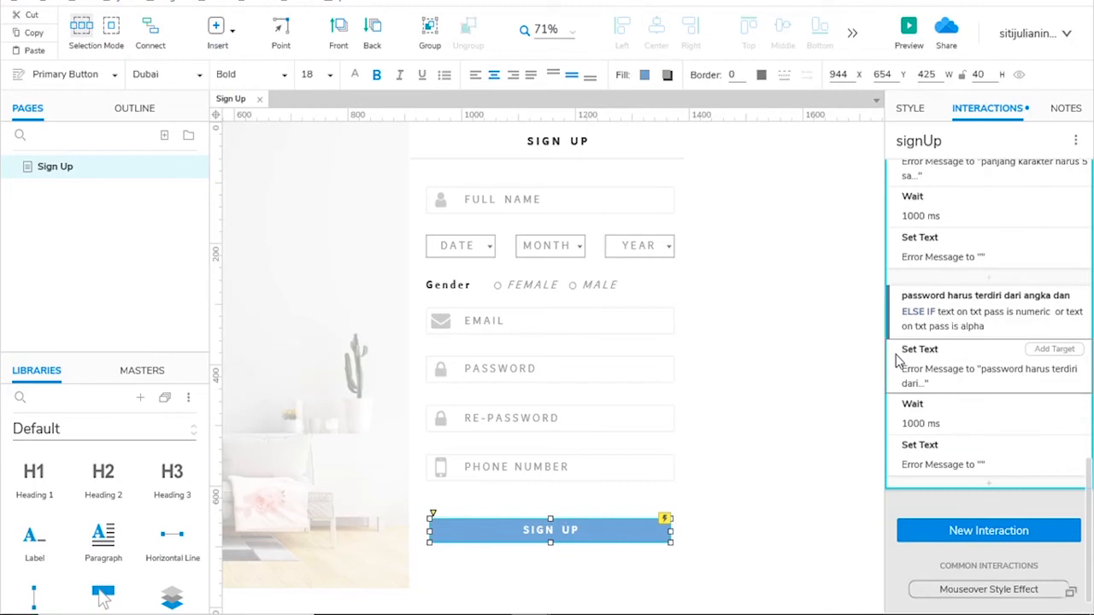
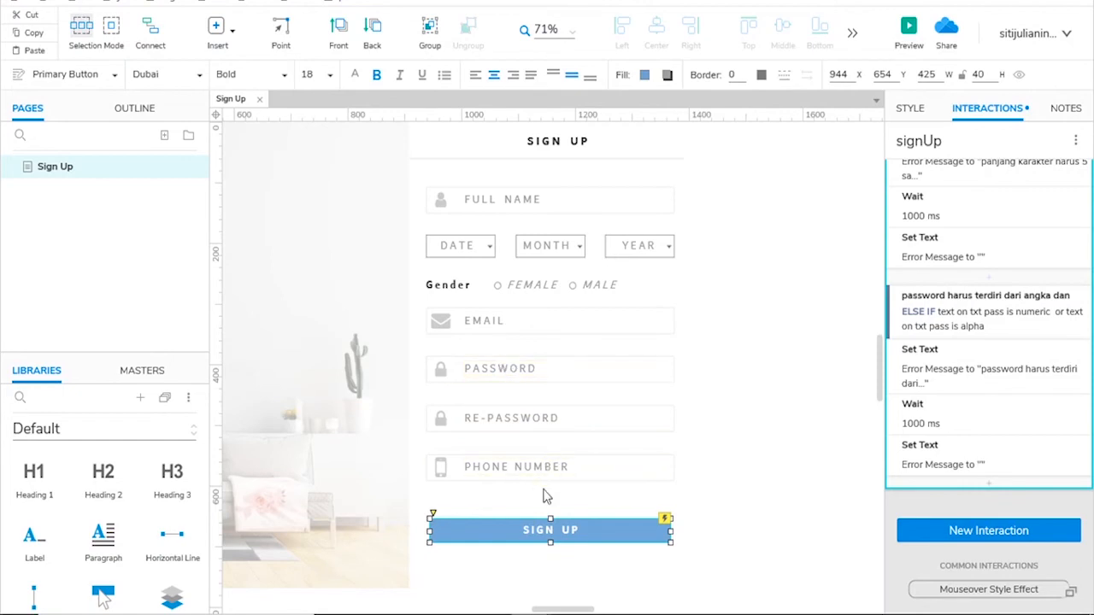
# Add another case to the Sign Up button's Click or Tap event, named "re-pass harus sama dengan pass"
pyautogui.scroll(10, 966, 376)
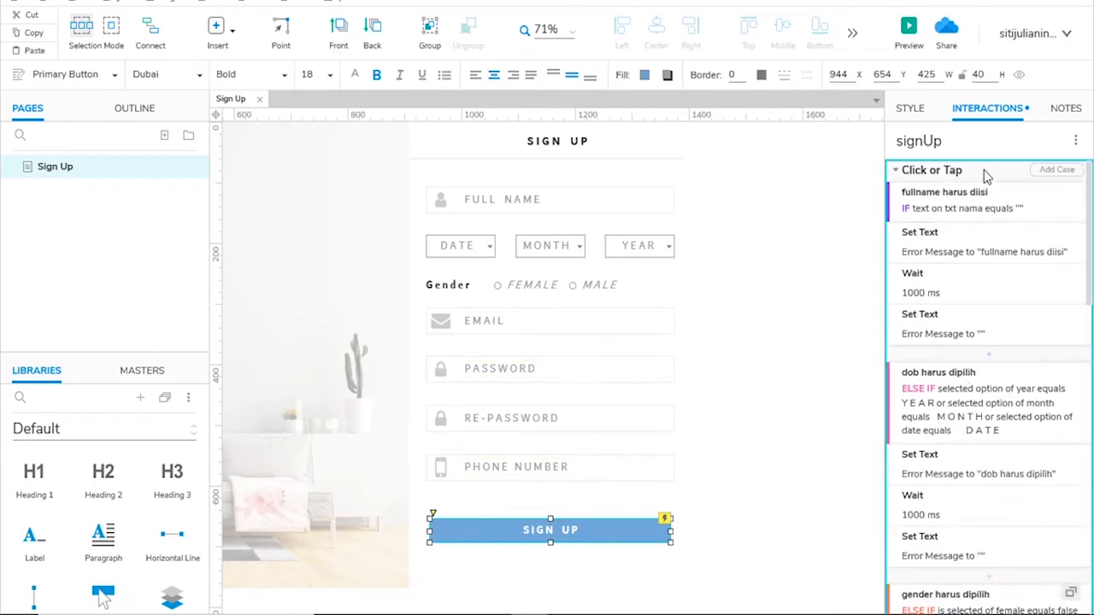
pyautogui.click(1057, 170)
pyautogui.write('re-pass')
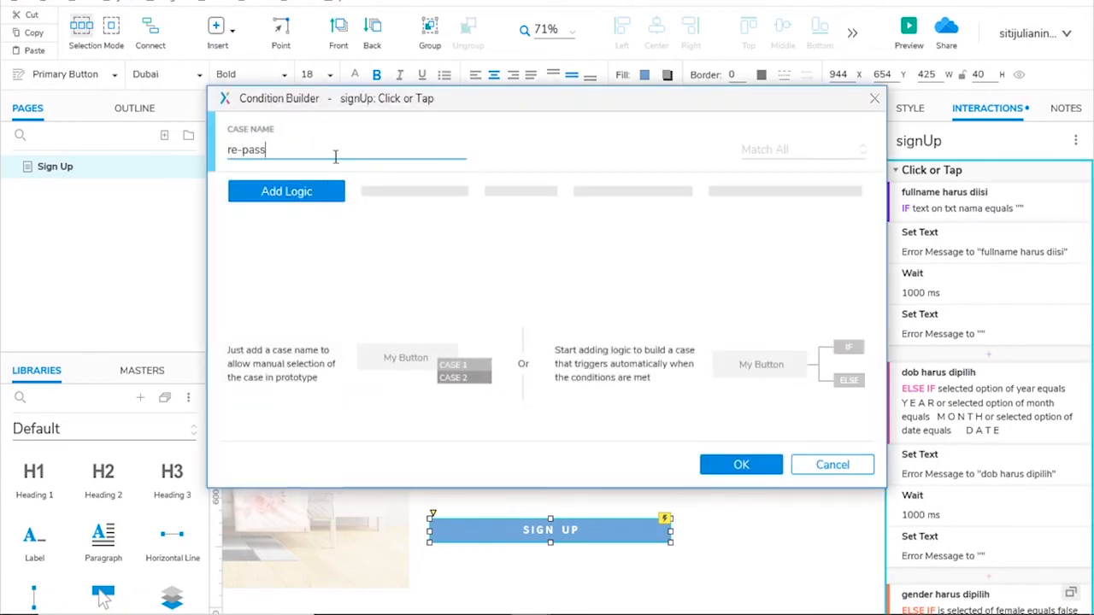
pyautogui.write(' harus sama denga')
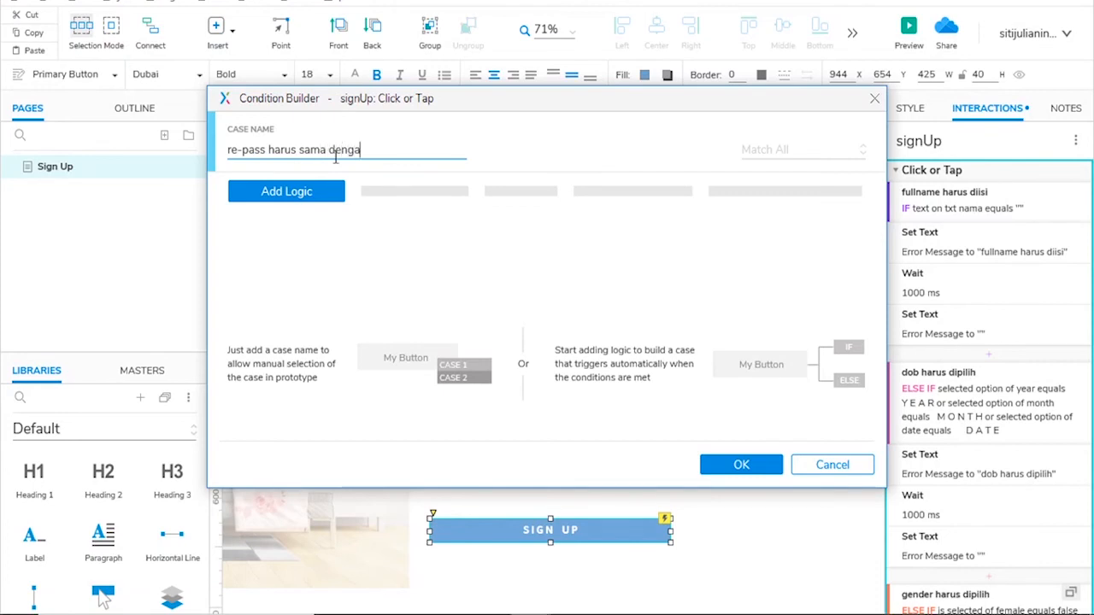
pyautogui.write('n pass')
# Add a condition on the text of the txt re-pass widget using the "does not equal" comparison
pyautogui.click(310, 196)
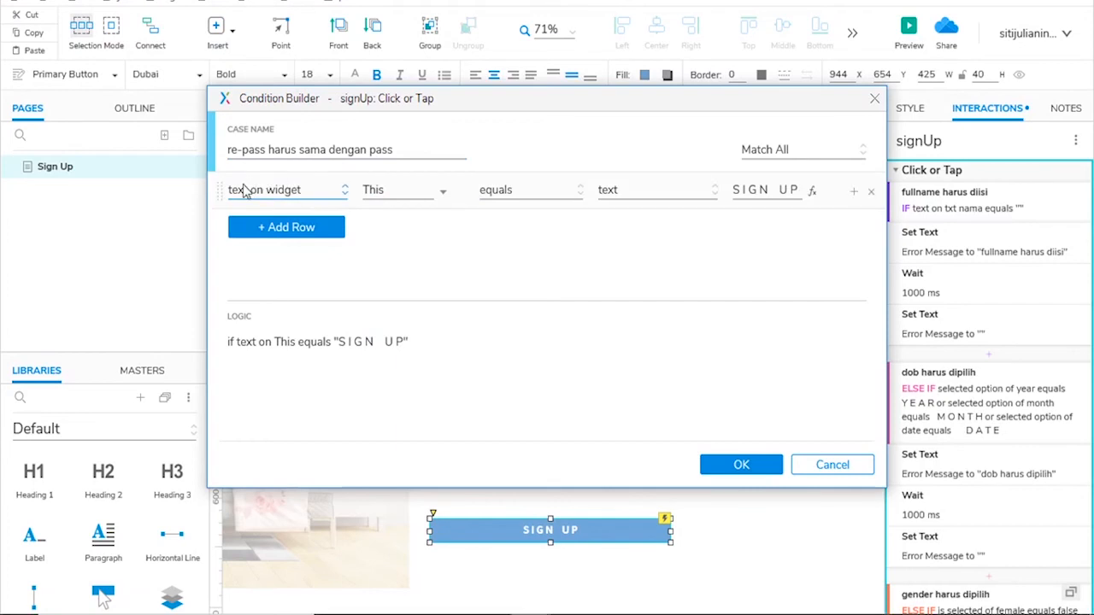
pyautogui.click(394, 189)
pyautogui.write('txt')
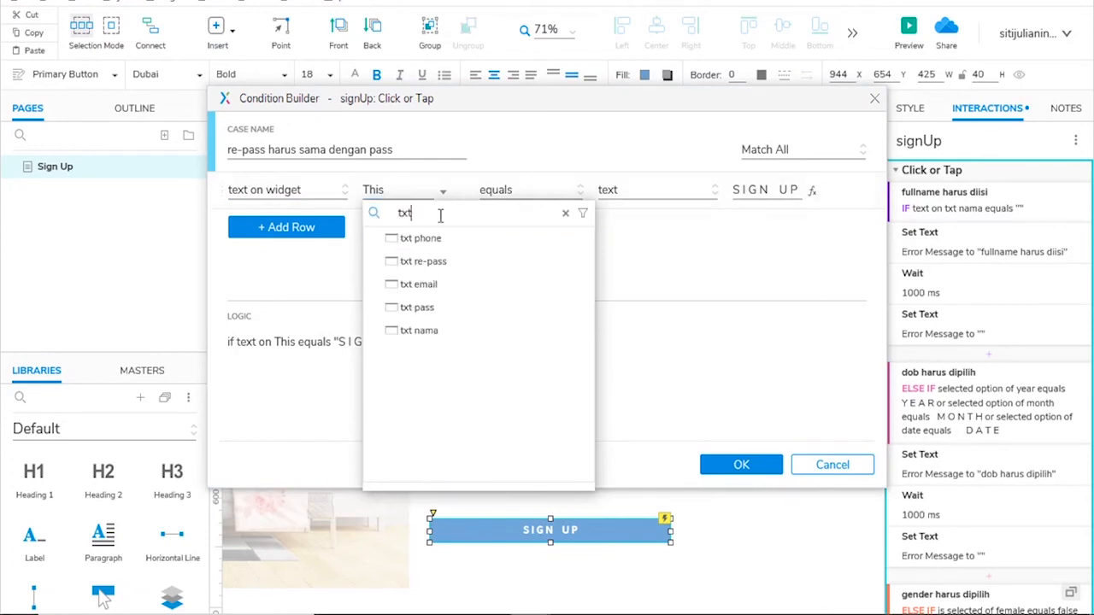
pyautogui.click(429, 270)
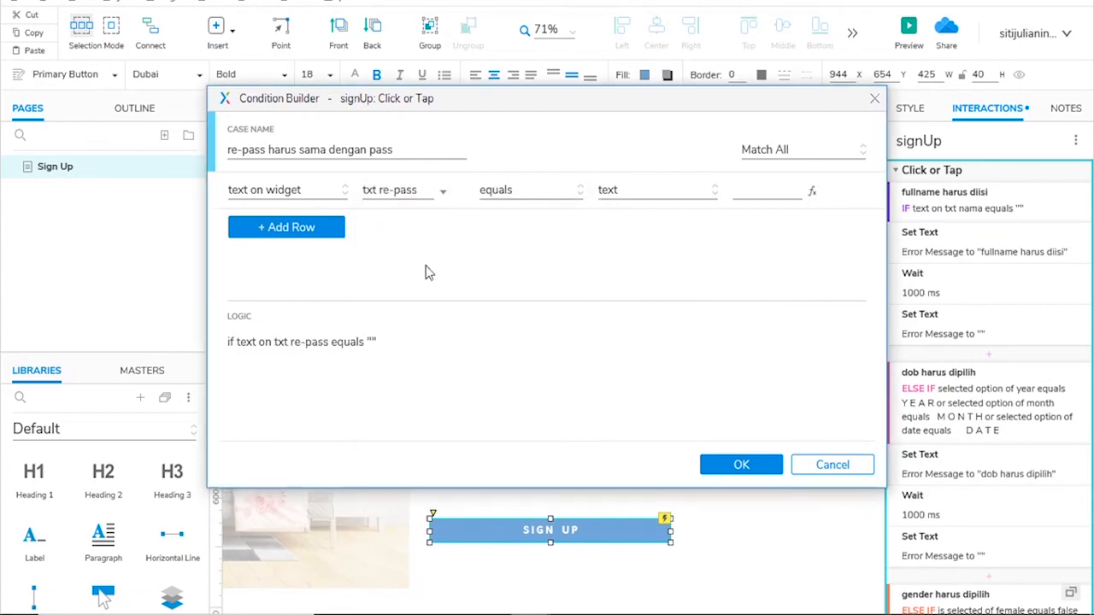
pyautogui.click(520, 194)
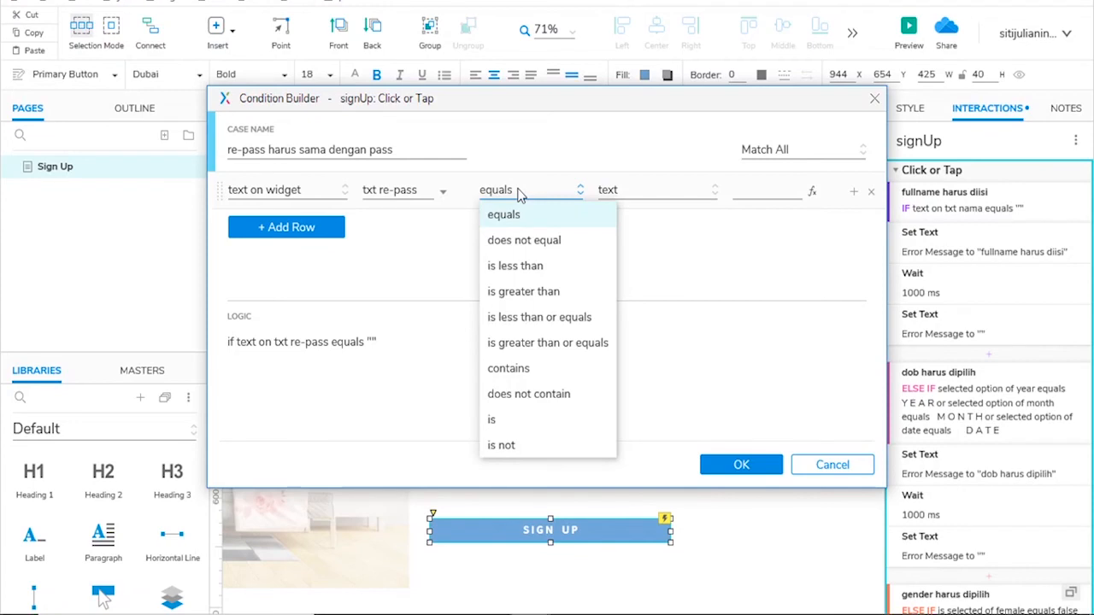
pyautogui.click(525, 242)
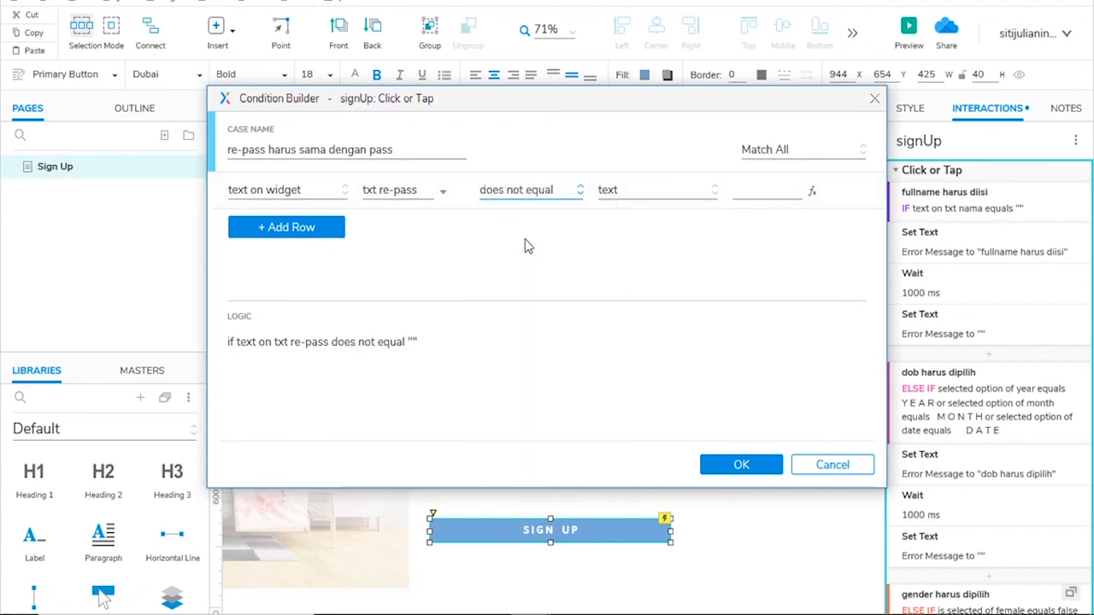
# Compare the condition against the text on the txt pass widget and accept the case
pyautogui.click(640, 195)
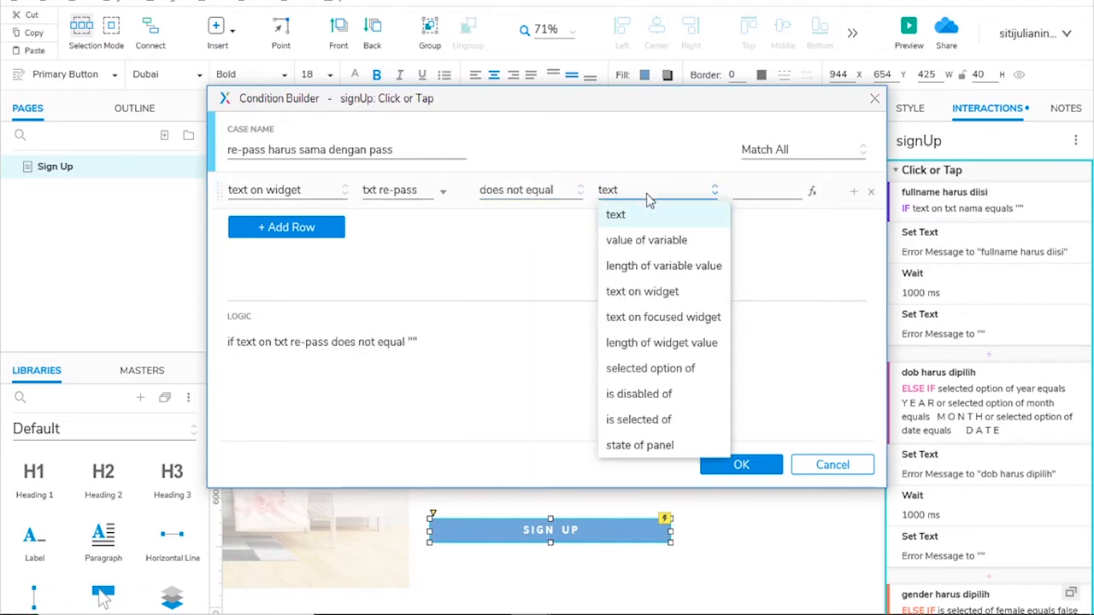
pyautogui.click(642, 291)
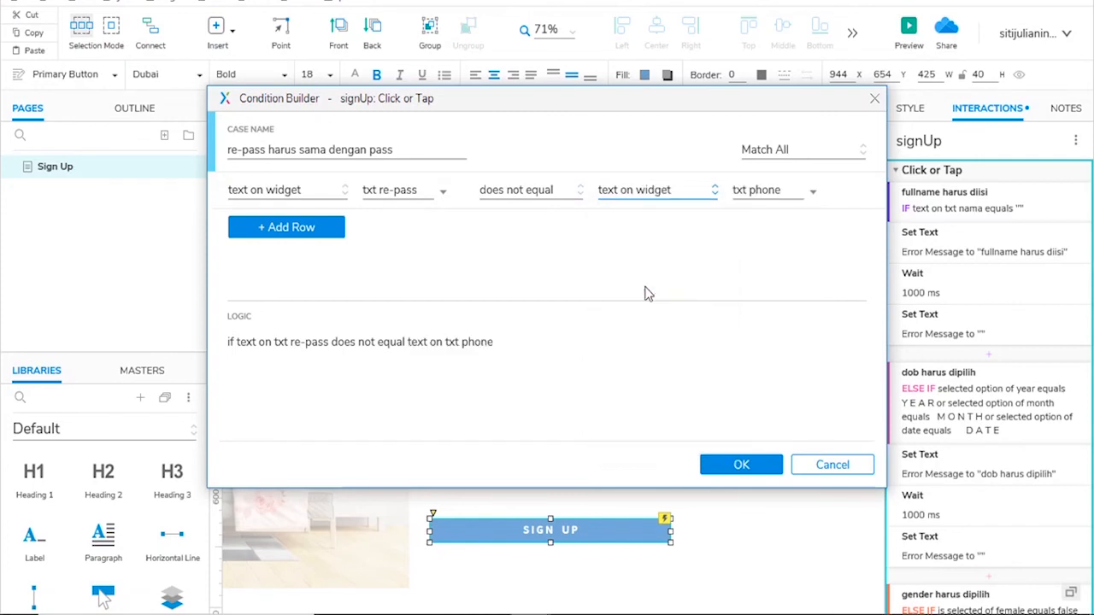
pyautogui.click(768, 189)
pyautogui.write('txt')
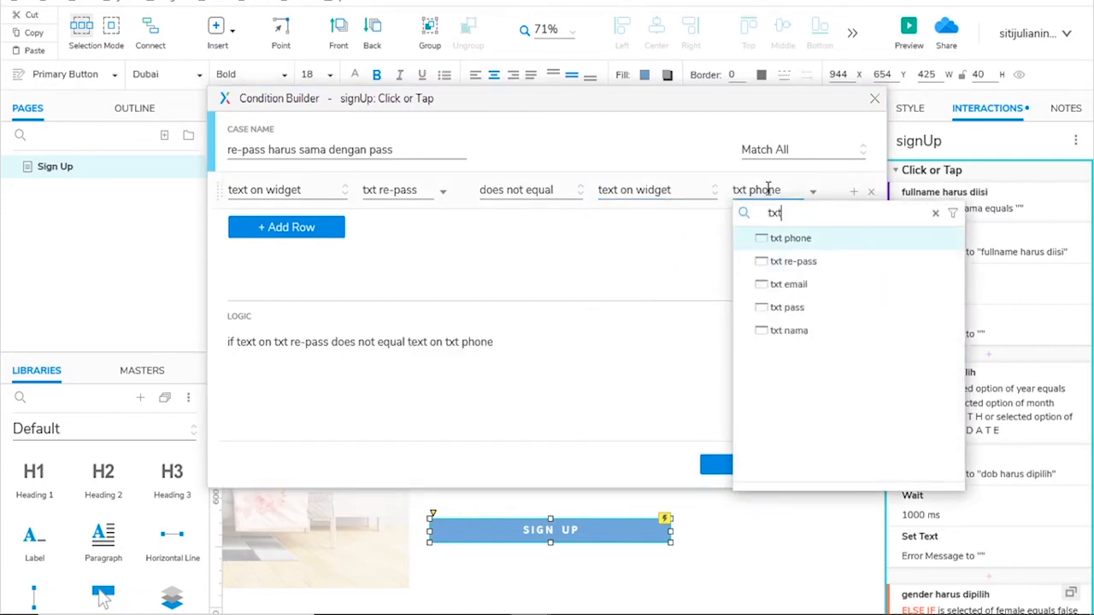
pyautogui.click(786, 309)
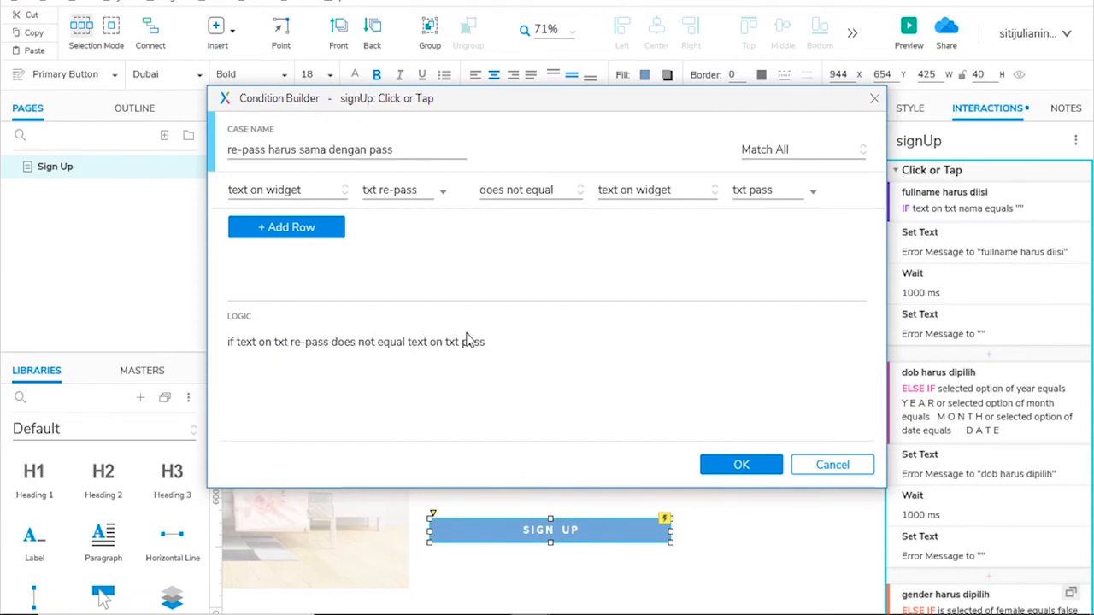
pyautogui.click(751, 465)
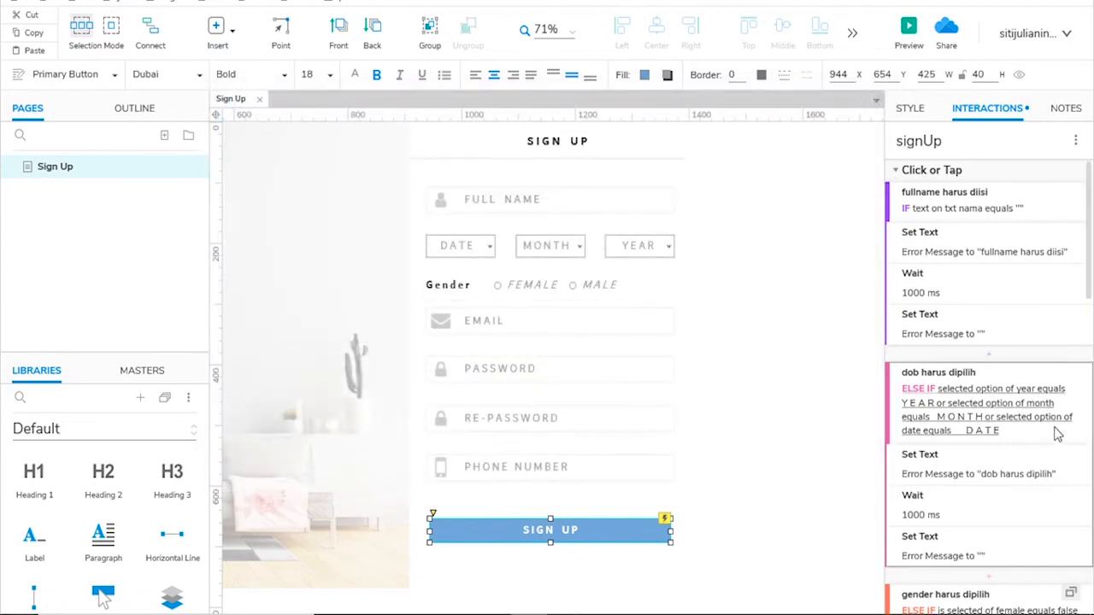
# Add a Set Text action targeting Error Message to the "re-pass harus sama dengan pass" case
pyautogui.scroll(-10, 1056, 434)
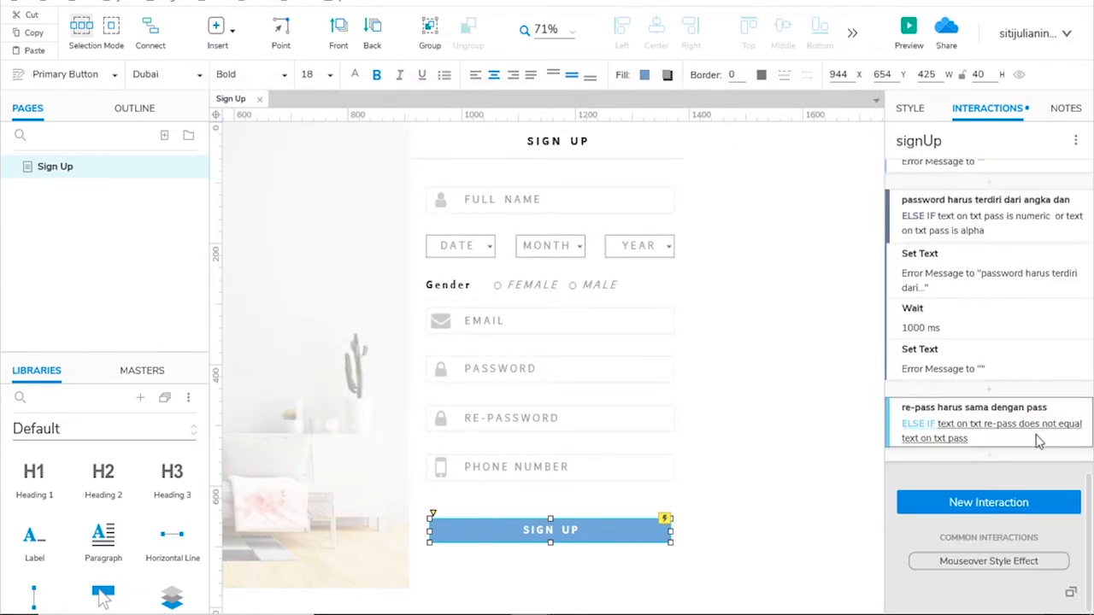
pyautogui.click(991, 456)
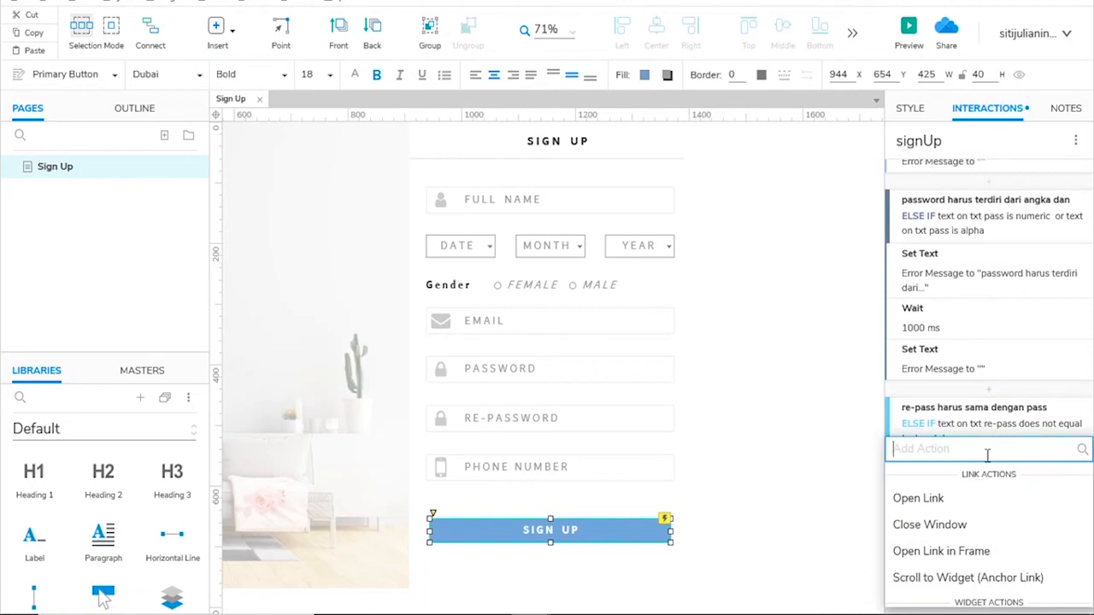
pyautogui.write('set')
pyautogui.click(983, 523)
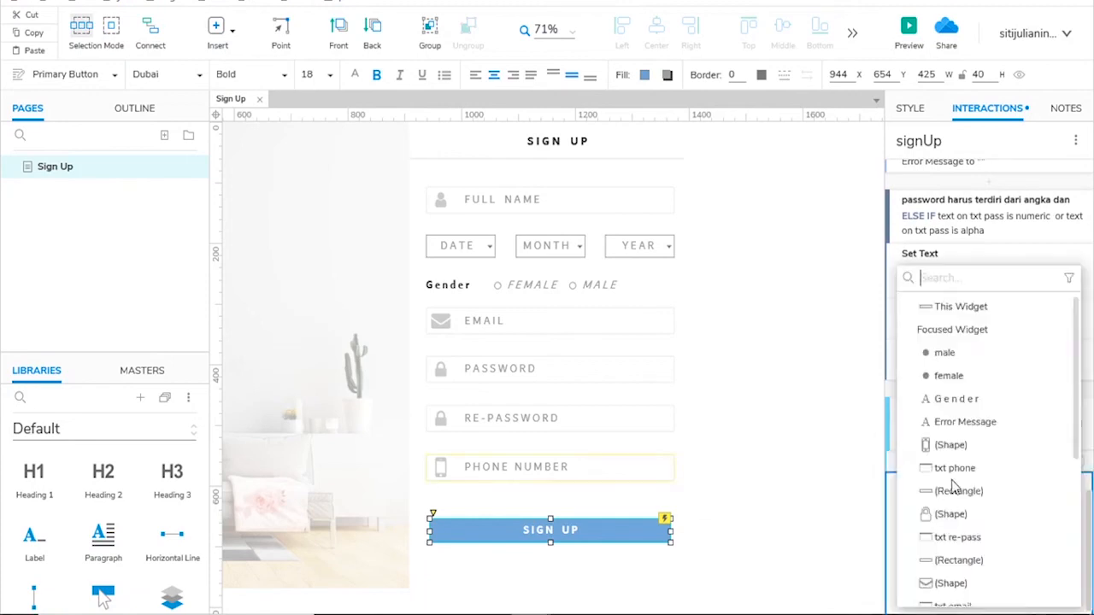
pyautogui.write('err')
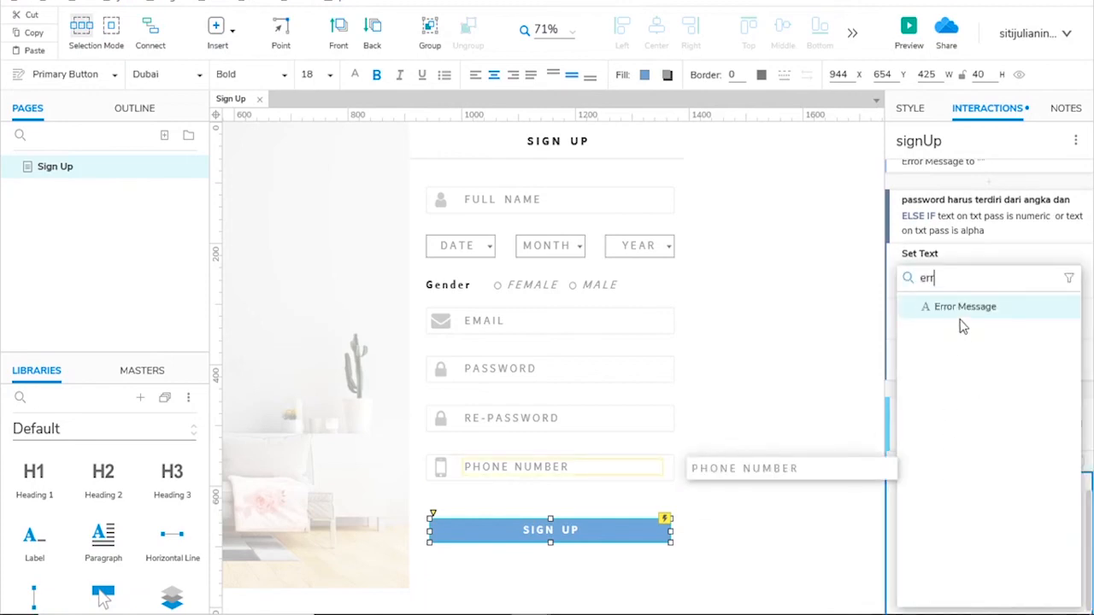
pyautogui.click(962, 327)
# Set the new Set Text action's value to "re-password harus sama dengan password" and accept it
pyautogui.click(957, 411)
pyautogui.write('re-pass')
pyautogui.write(' ha')
pyautogui.write('word')
pyautogui.write(' harus sa')
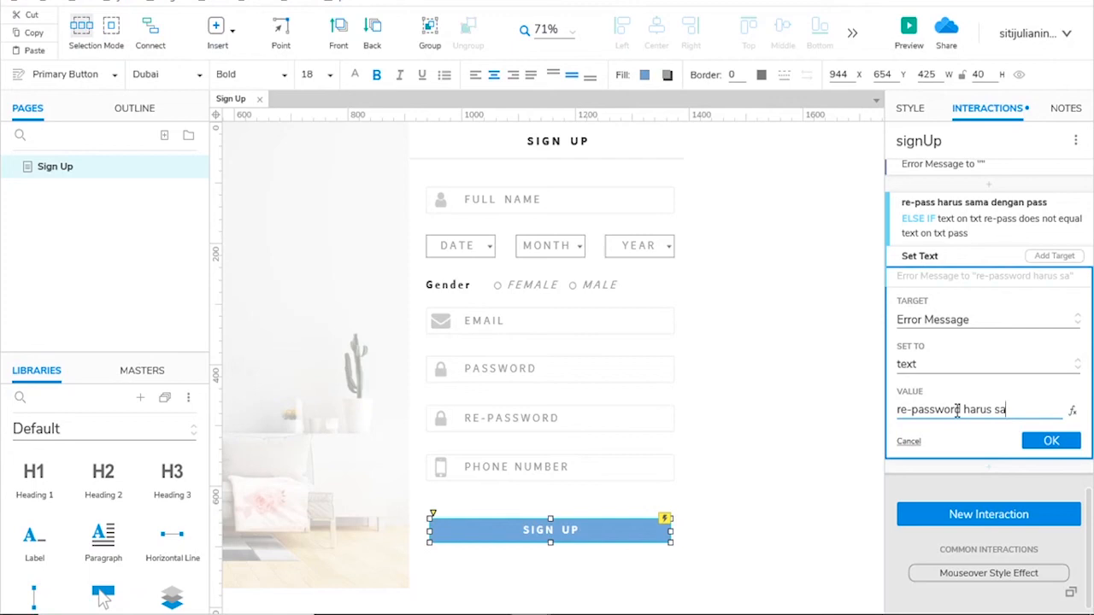
pyautogui.write('ma denga')
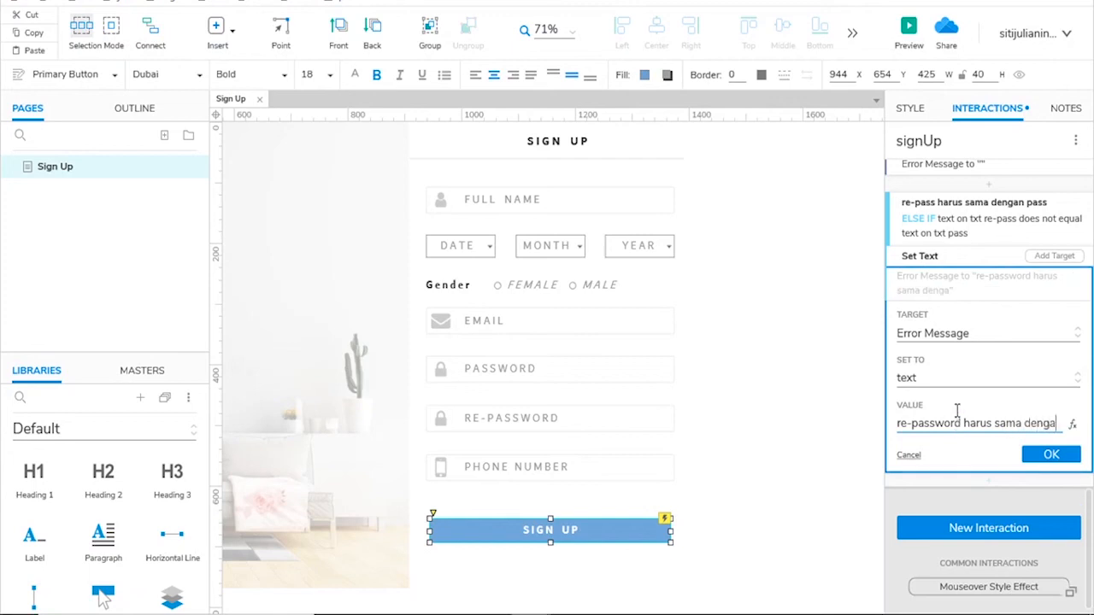
pyautogui.write('n password')
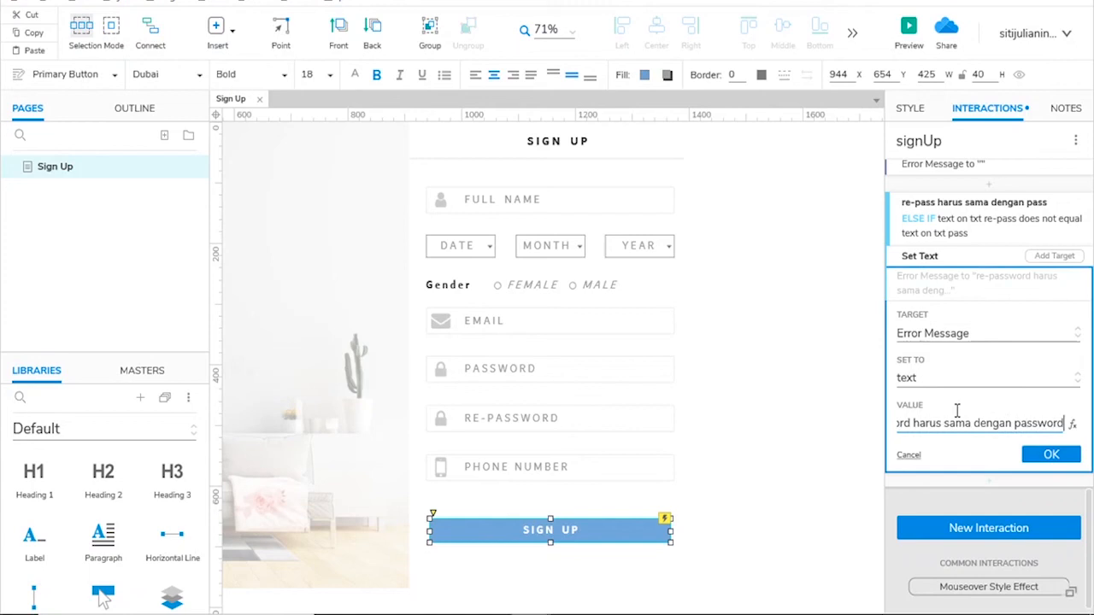
pyautogui.click(1051, 455)
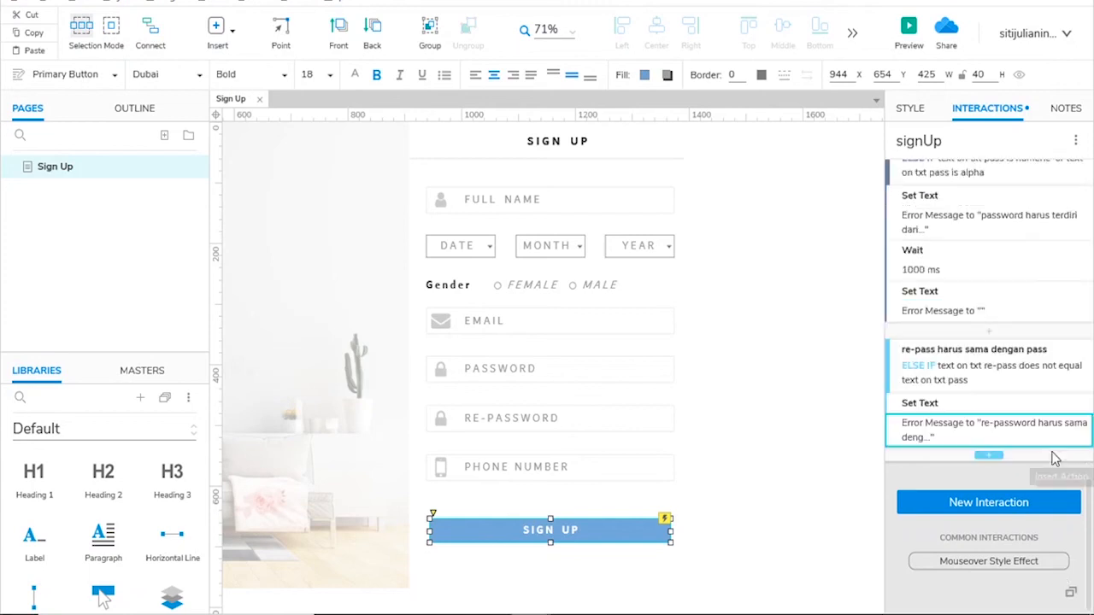
# Add a 1000 ms Wait action after the Set Text action in the re-pass case
pyautogui.click(994, 453)
pyautogui.write('wai')
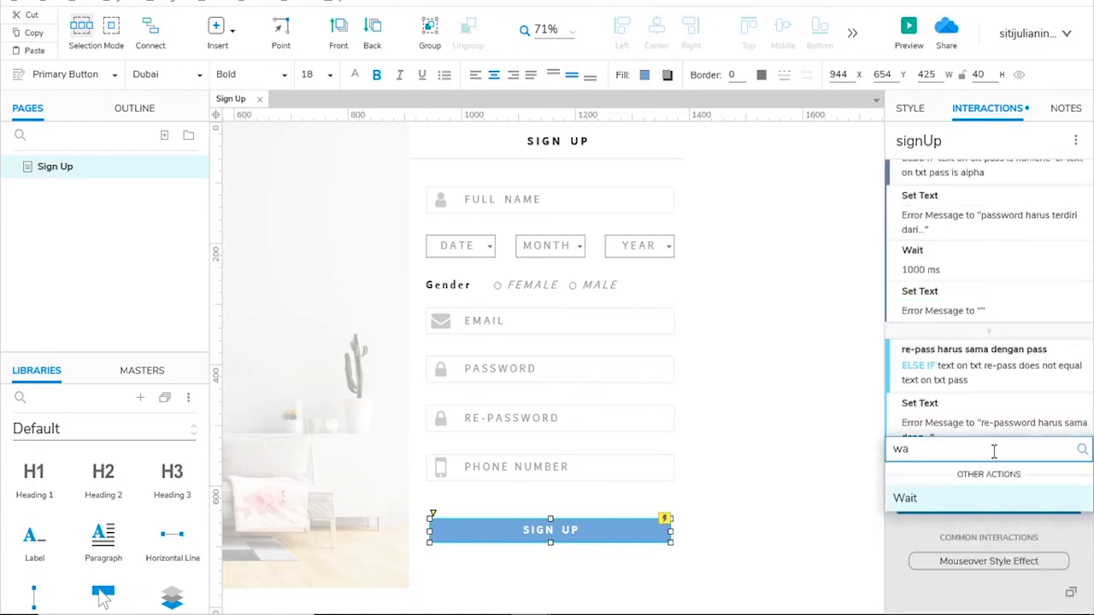
pyautogui.click(990, 496)
pyautogui.click(1051, 551)
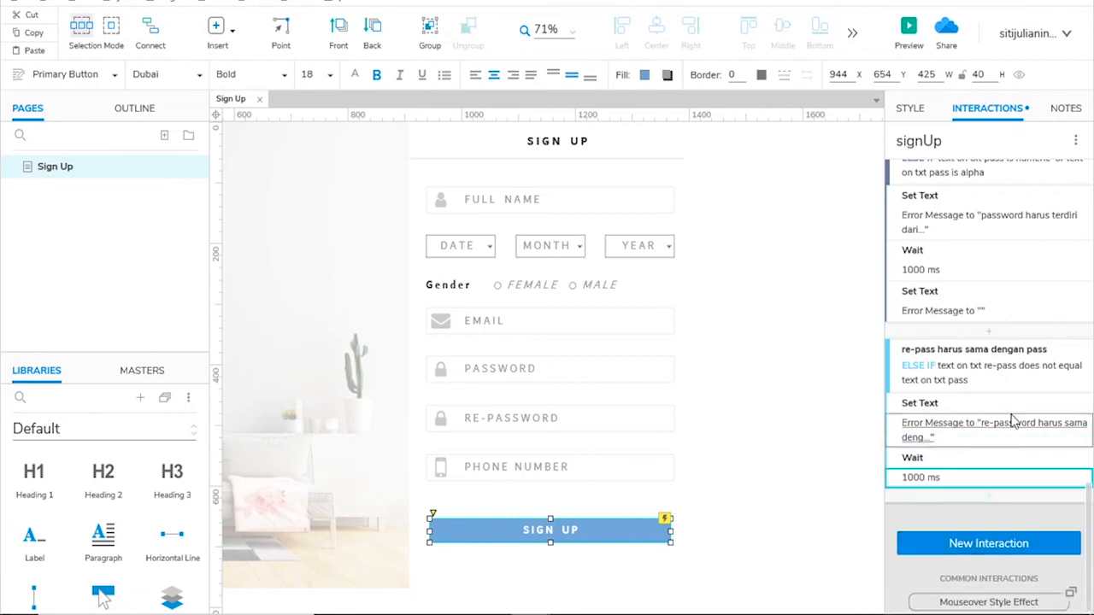
# Add a Set Text action with an empty value for Error Message after the Wait in the re-pass case
pyautogui.scroll(-1, 1026, 439)
pyautogui.click(987, 460)
pyautogui.write('set')
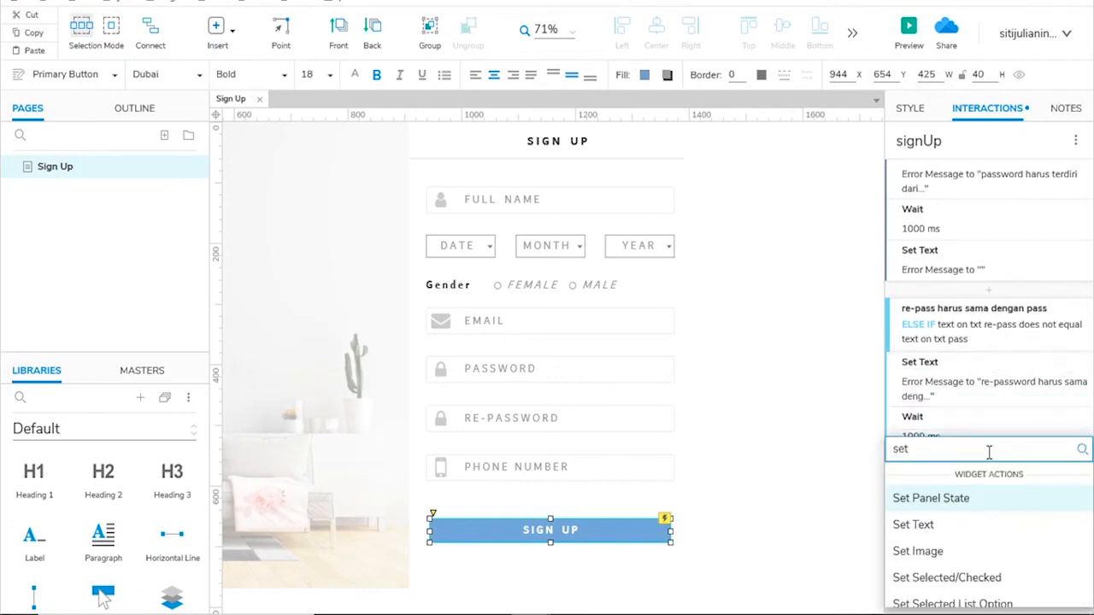
pyautogui.click(941, 525)
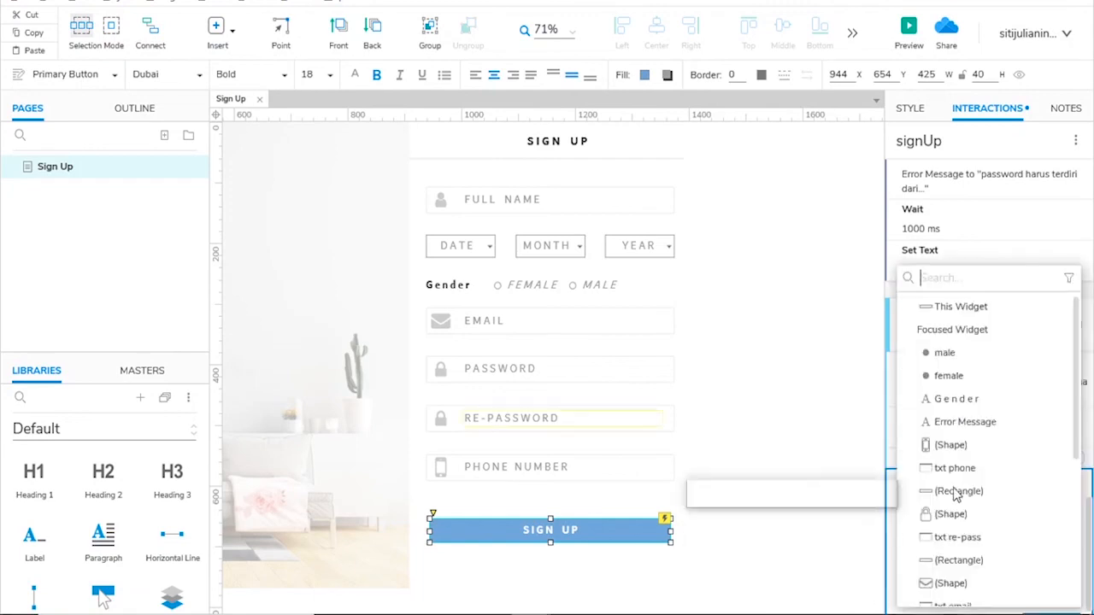
pyautogui.write('err')
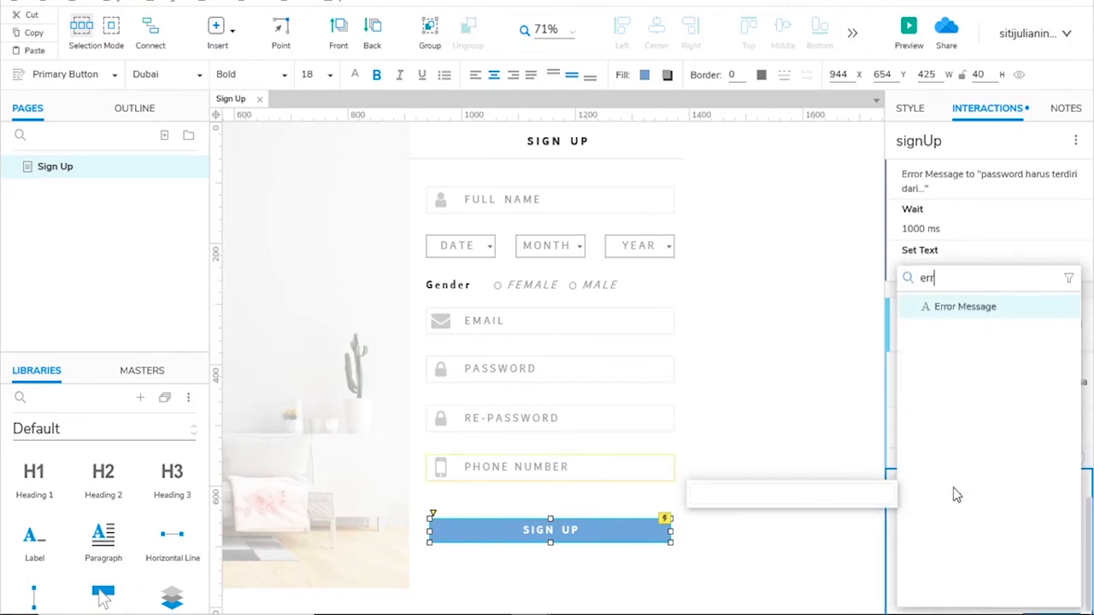
pyautogui.click(982, 308)
pyautogui.scroll(-2, 972, 511)
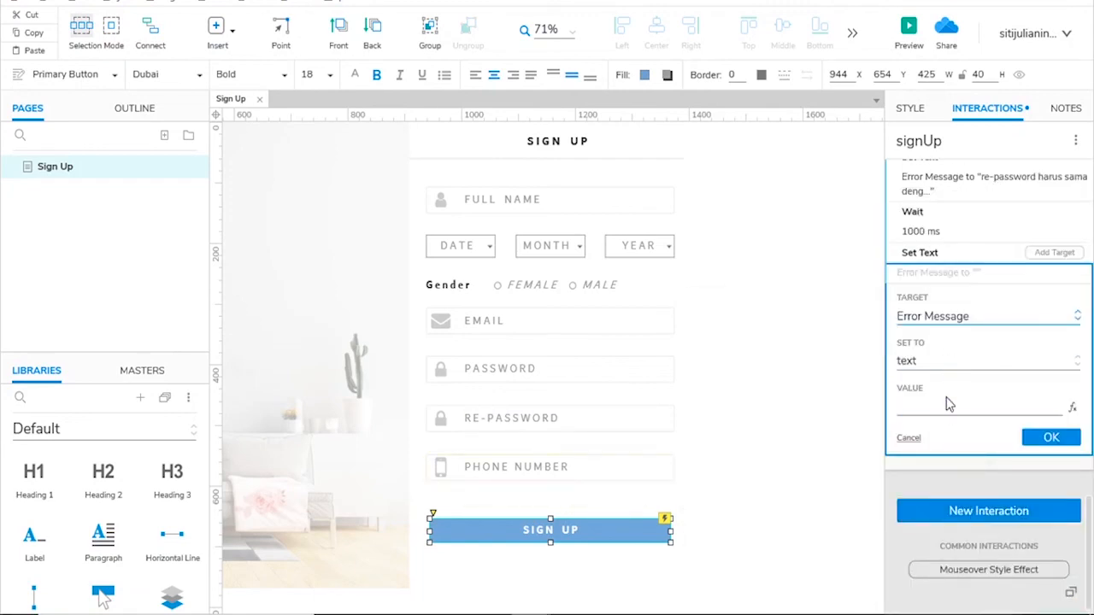
pyautogui.click(1045, 440)
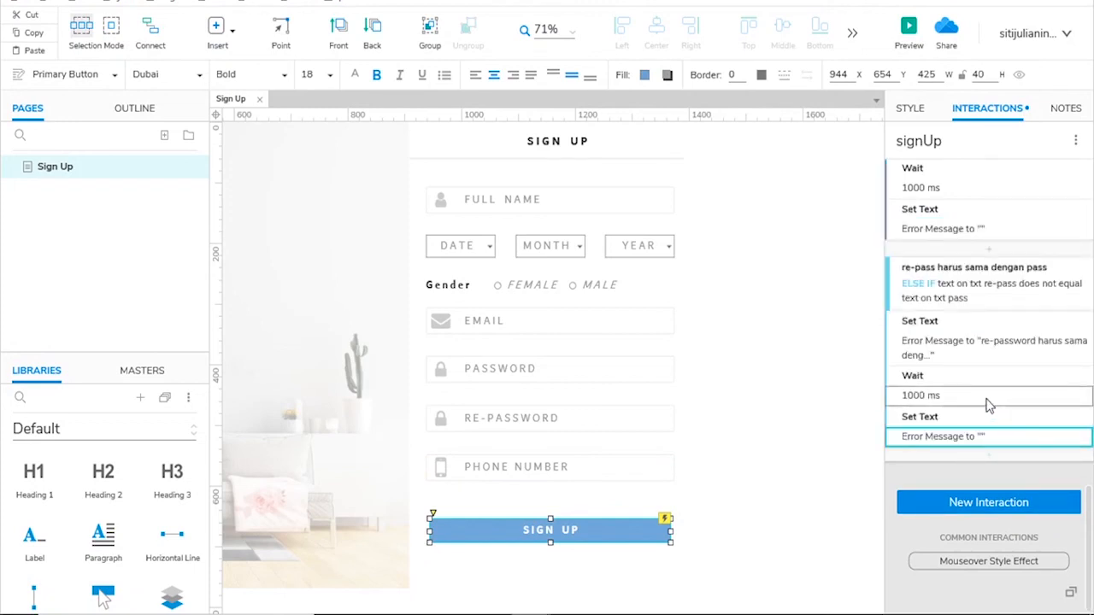
# Add a case named "phone number harus numeric" to the Sign Up button's Click or Tap event
pyautogui.click(898, 359)
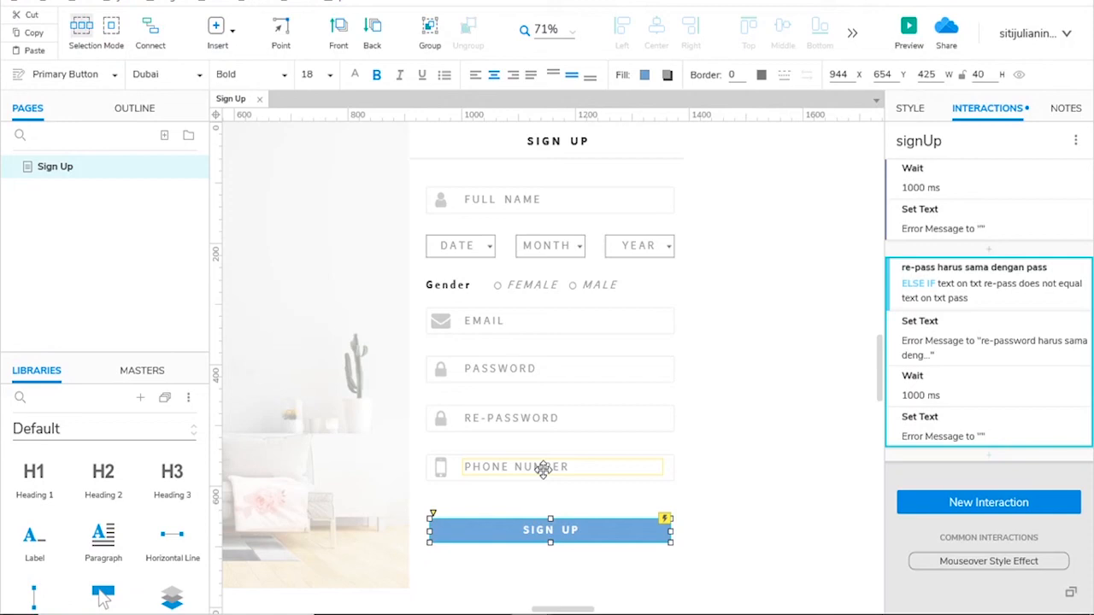
pyautogui.scroll(10, 996, 308)
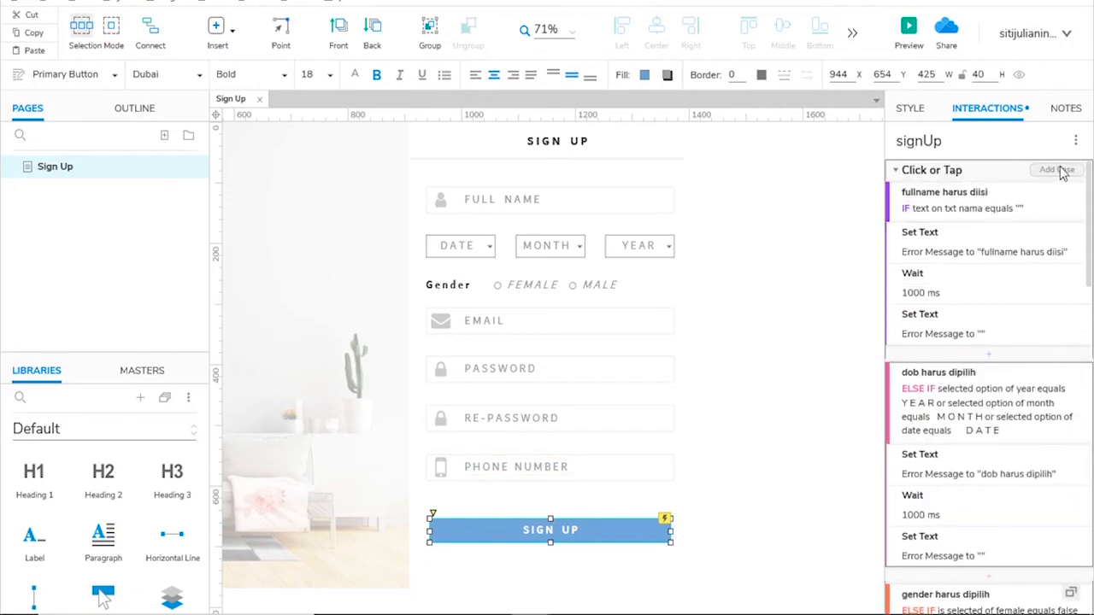
pyautogui.click(1058, 170)
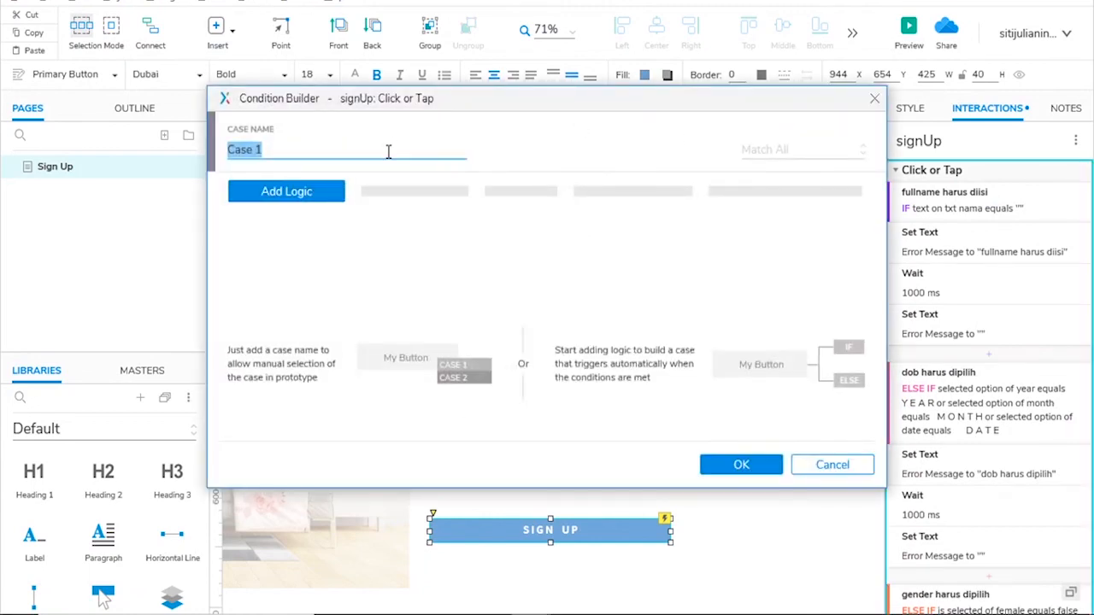
pyautogui.write('phone number harus num')
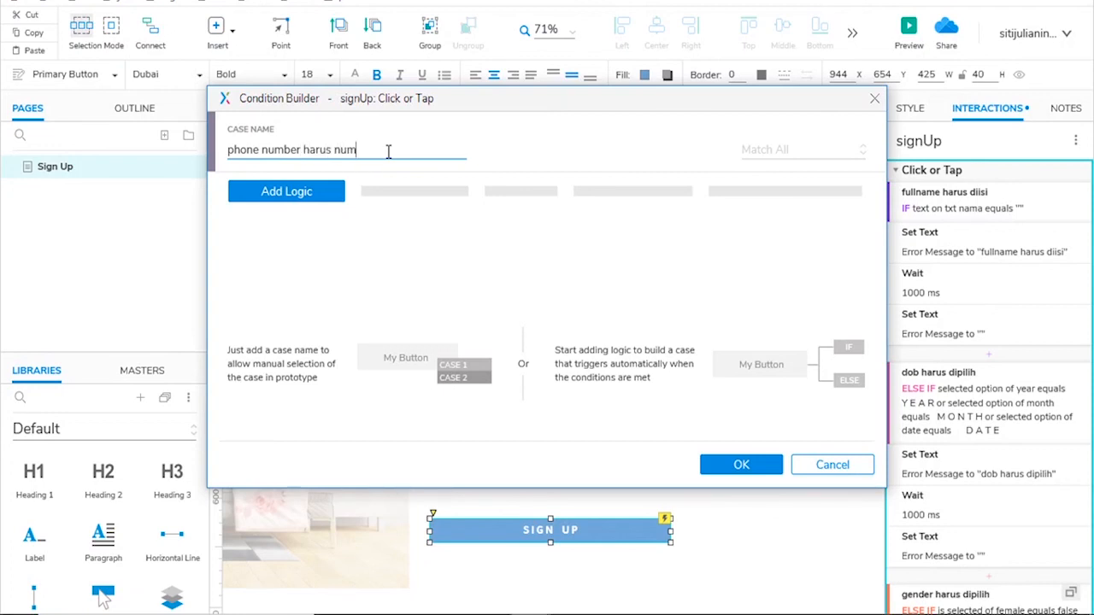
pyautogui.write('eric')
# Set the case's condition to text on txt phone is not numeric and accept it
pyautogui.click(312, 199)
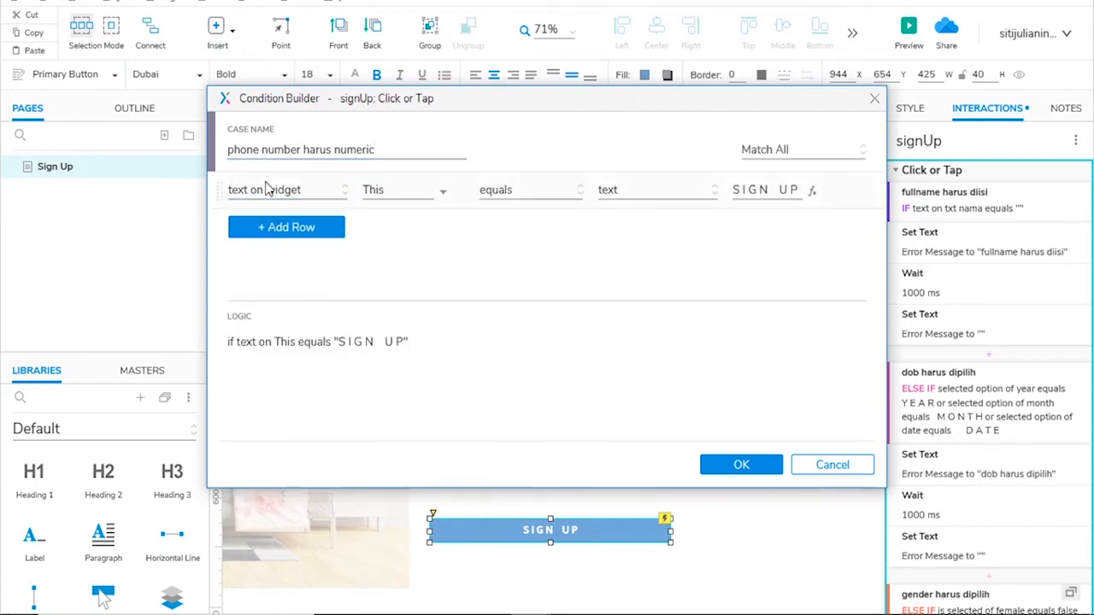
pyautogui.click(390, 190)
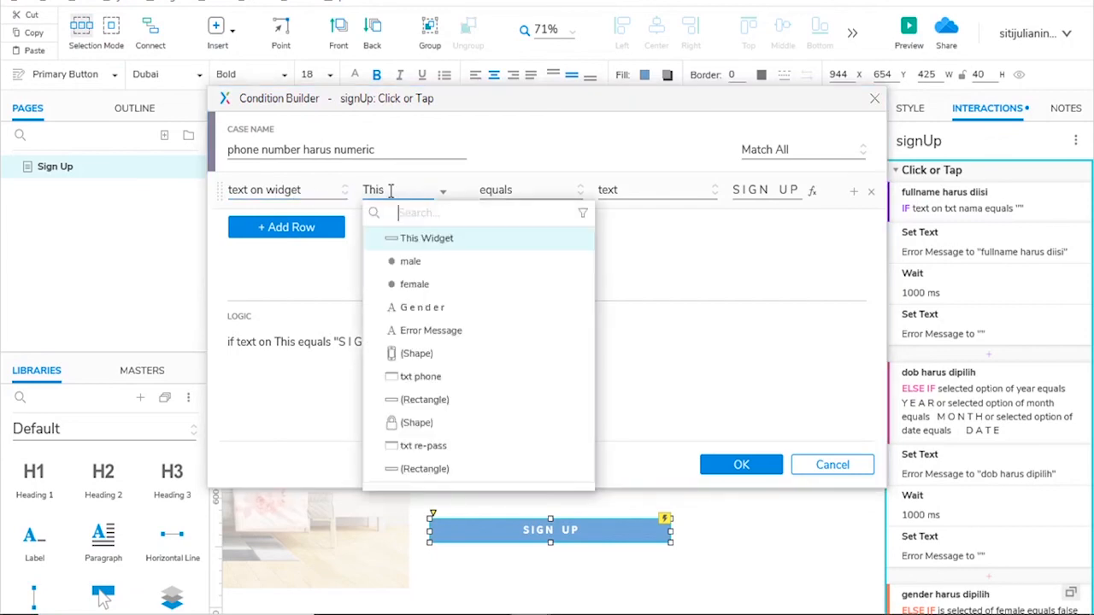
pyautogui.write('txt')
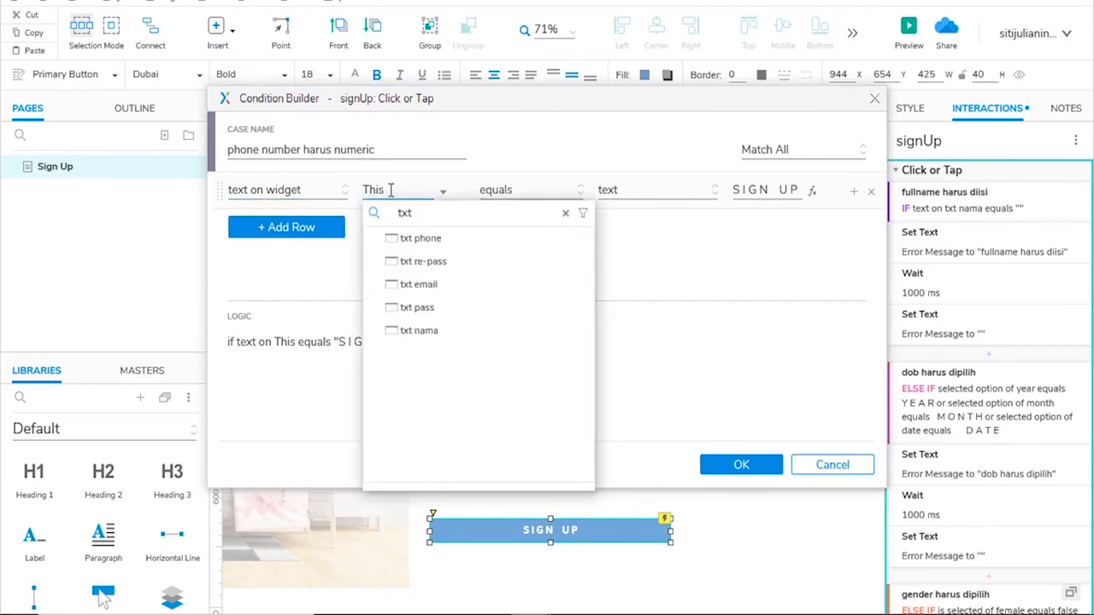
pyautogui.click(422, 238)
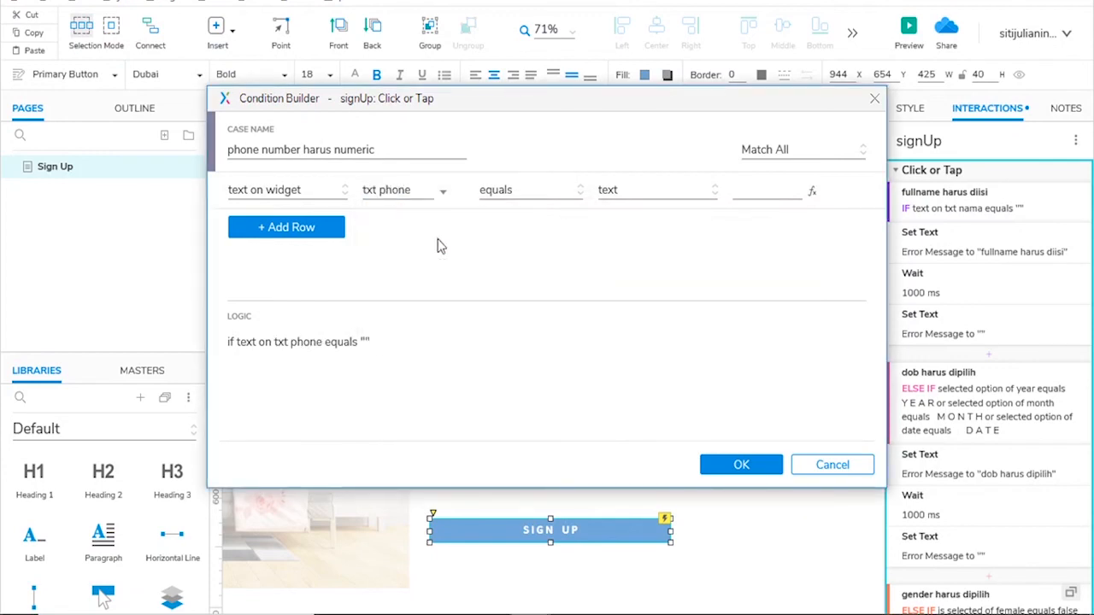
pyautogui.click(513, 193)
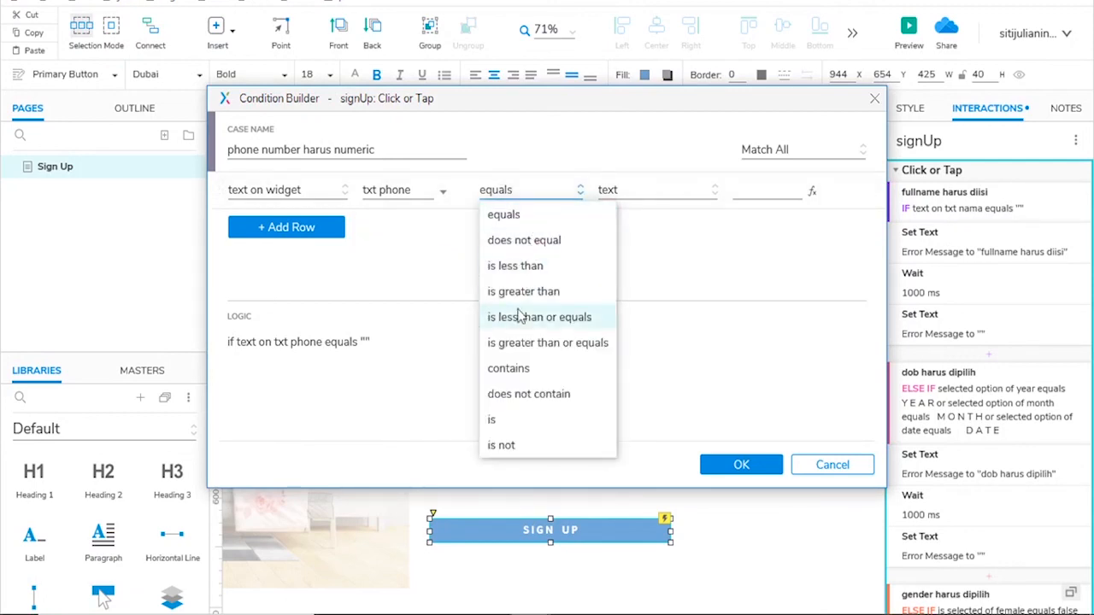
pyautogui.click(509, 448)
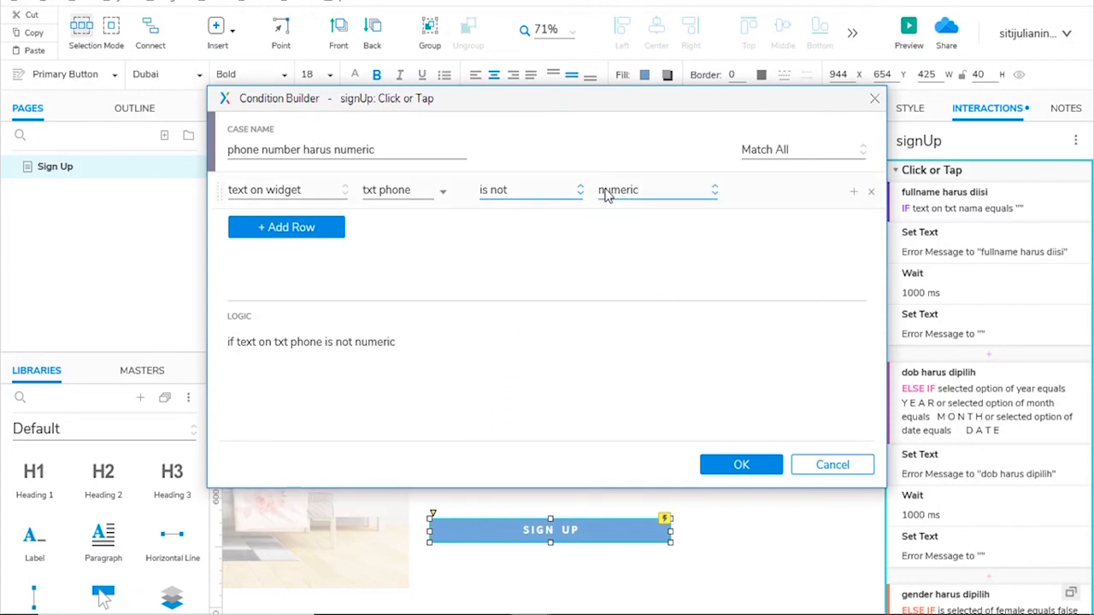
pyautogui.click(637, 193)
pyautogui.click(642, 221)
pyautogui.click(726, 464)
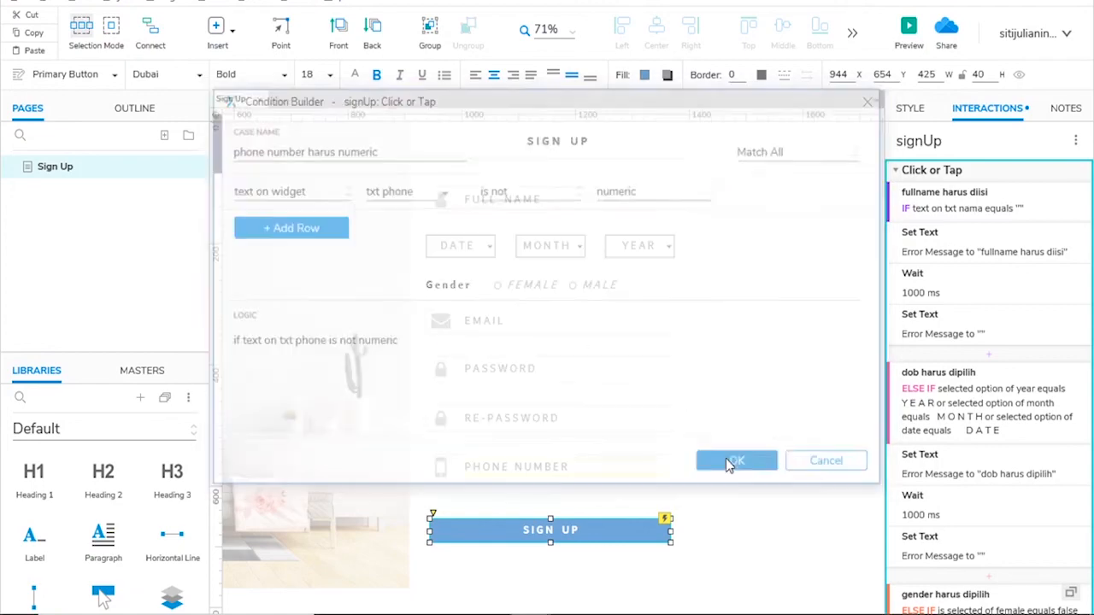
# Add a Set Text action targeting Error Message to the "phone number harus numeric" case
pyautogui.scroll(-5, 1014, 297)
pyautogui.scroll(-5, 1014, 297)
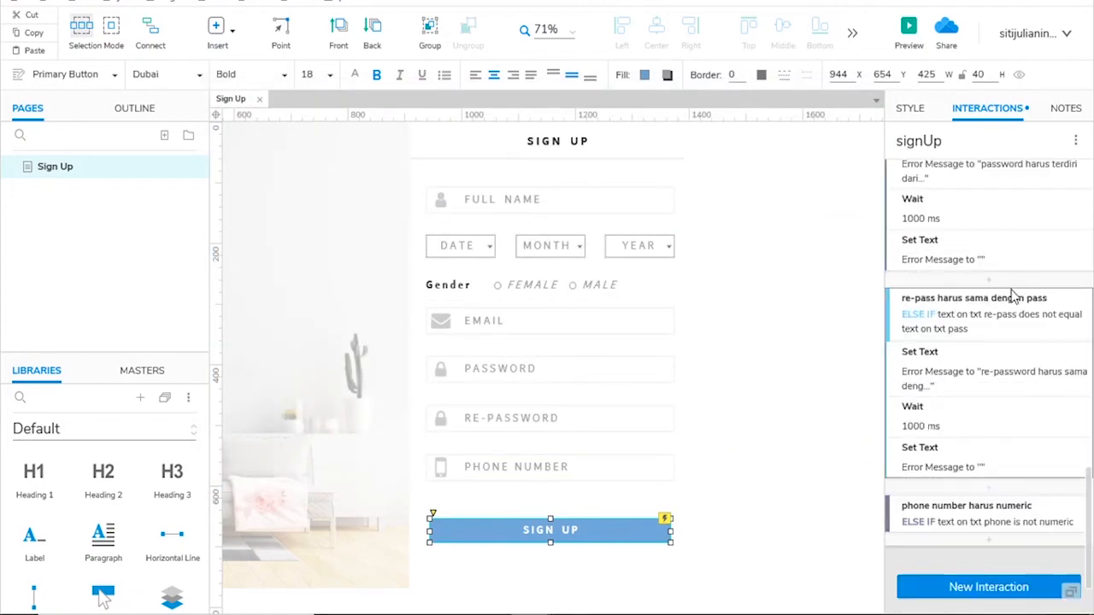
pyautogui.click(1000, 451)
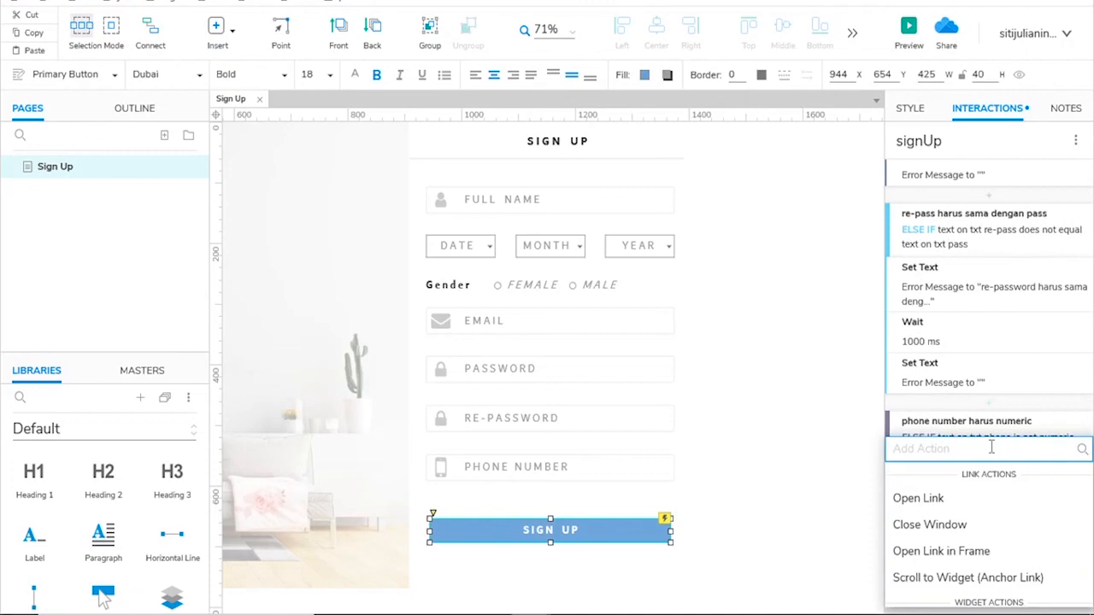
pyautogui.write('set')
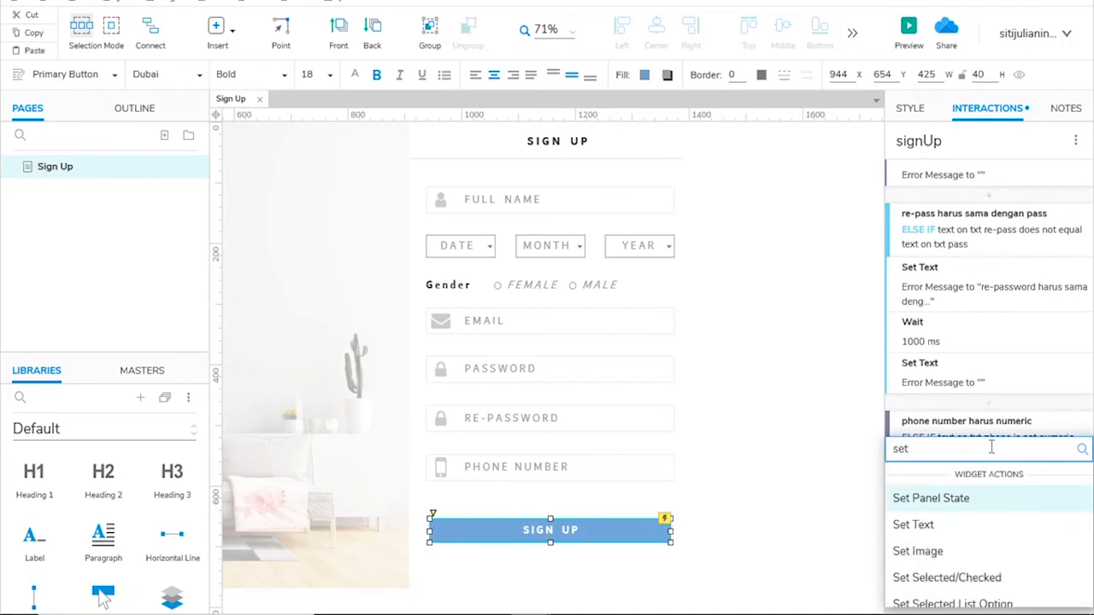
pyautogui.click(914, 523)
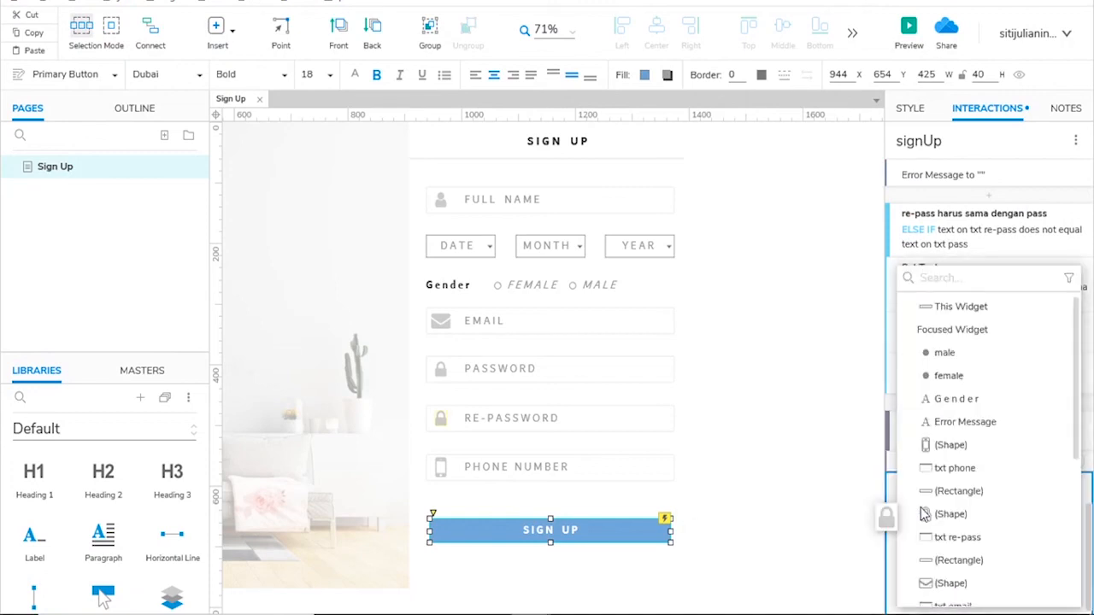
pyautogui.write('err')
pyautogui.click(957, 308)
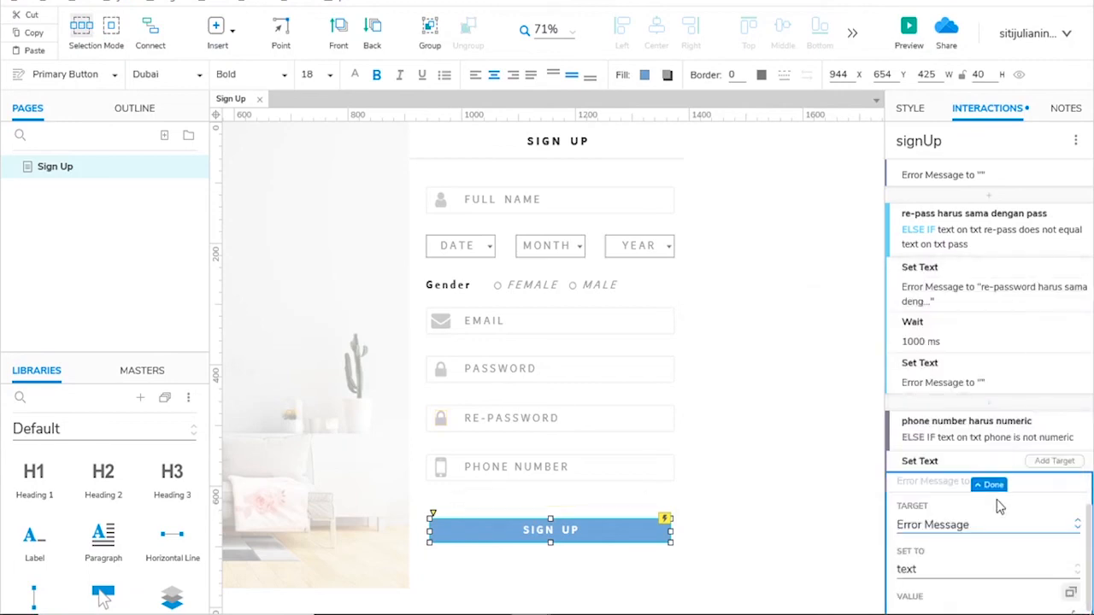
# Set the new Set Text action's value to "phone number harus berupa numeric" and accept it
pyautogui.click(971, 410)
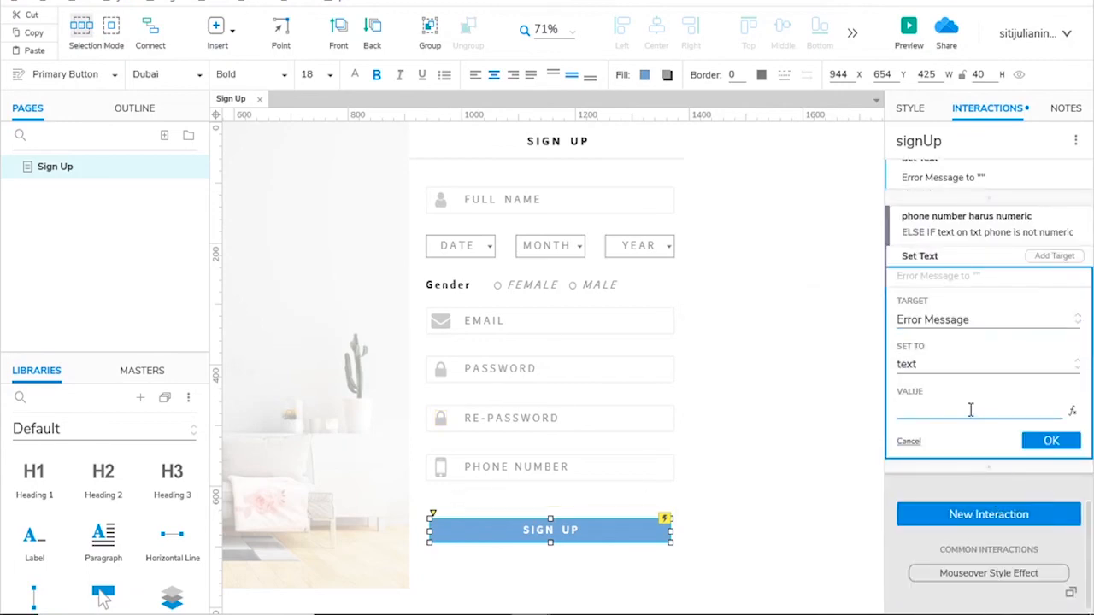
pyautogui.write('phone number harus')
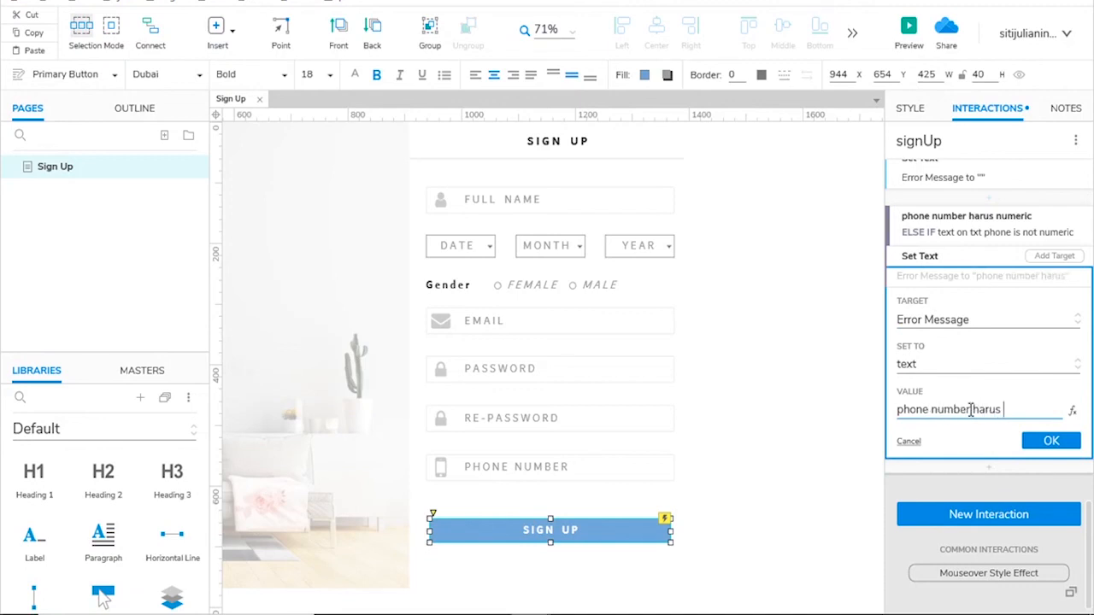
pyautogui.write(' berupa numeric')
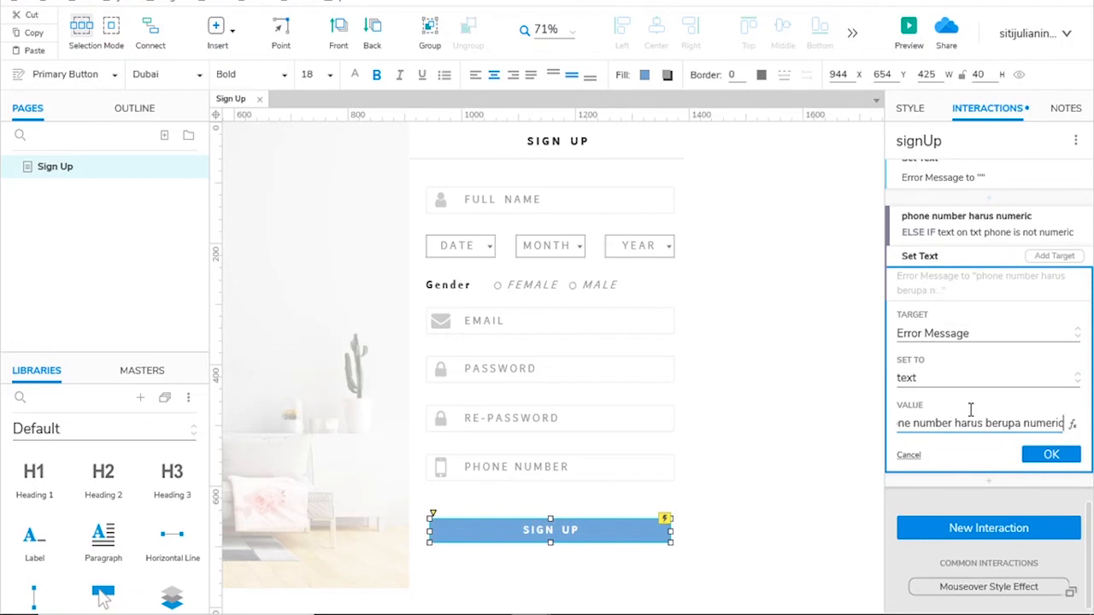
pyautogui.click(1050, 455)
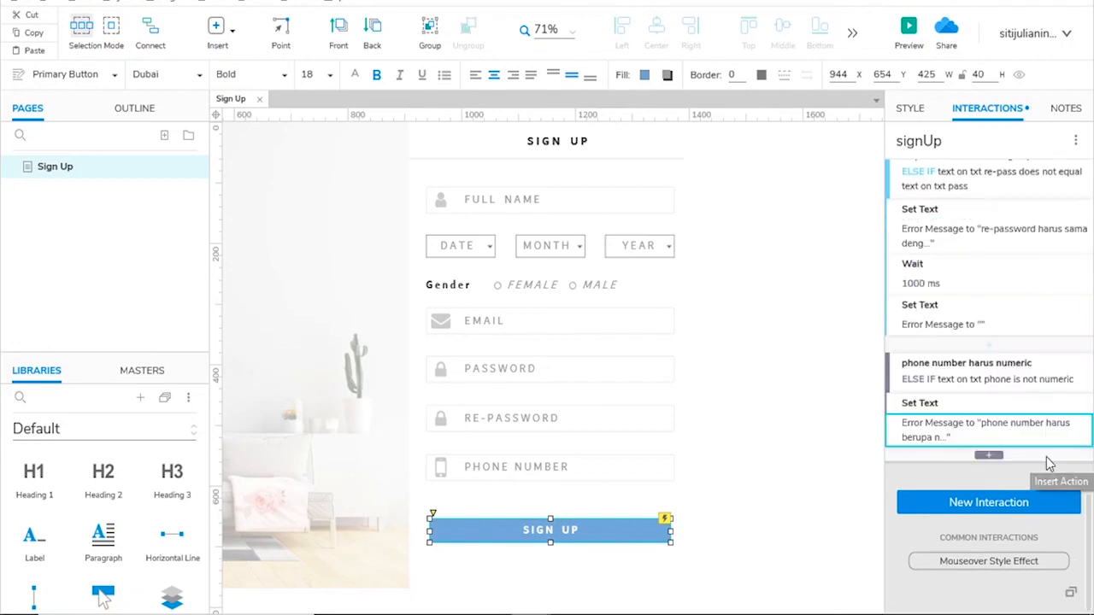
pyautogui.click(989, 456)
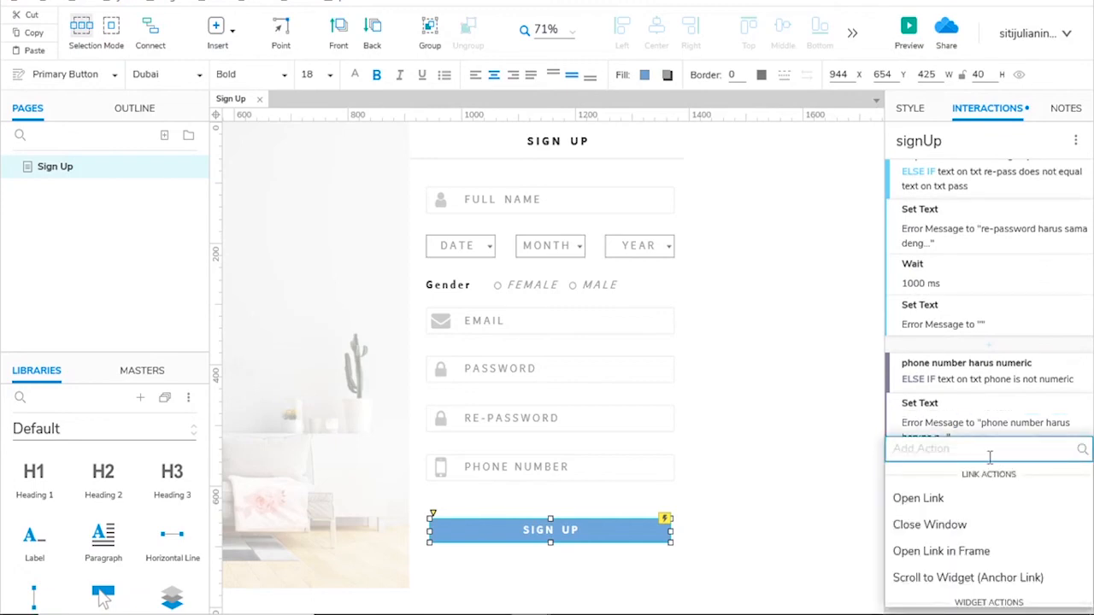
pyautogui.write('wa')
pyautogui.click(964, 508)
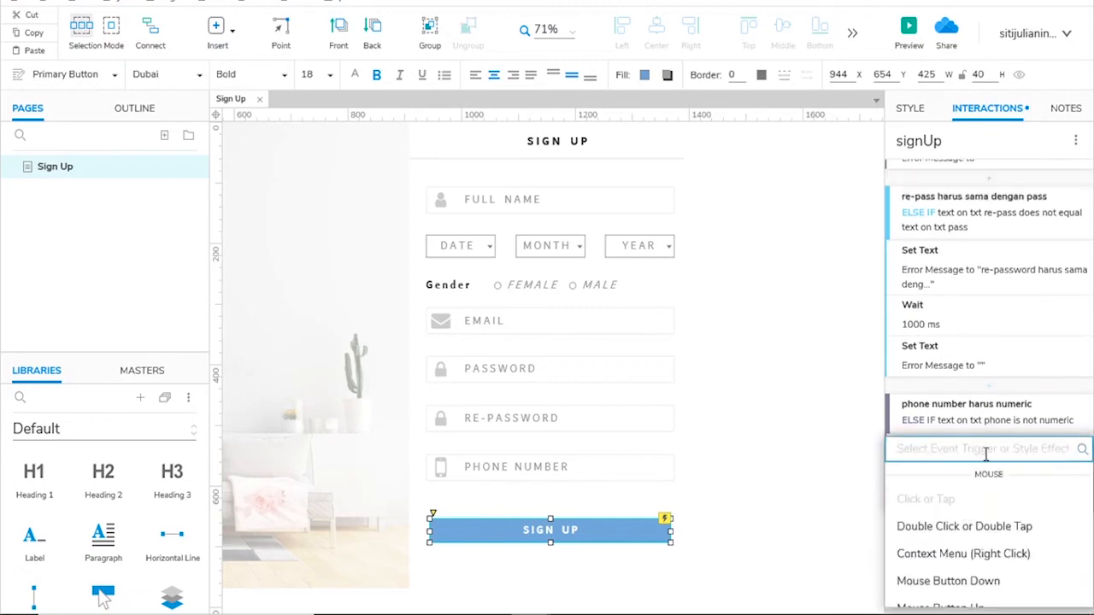
pyautogui.click(1057, 417)
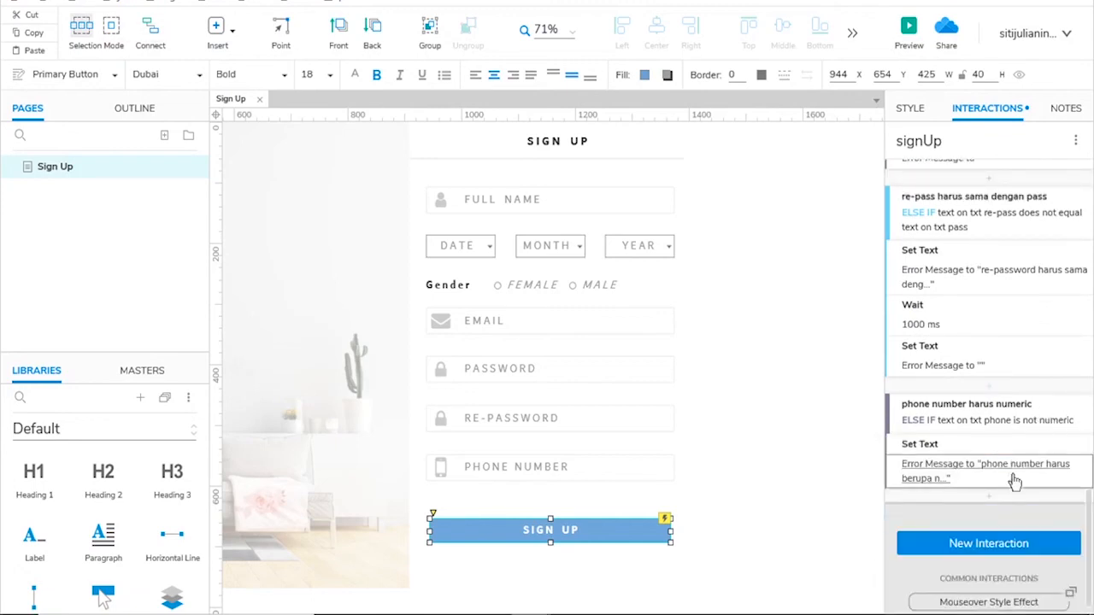
# Add a 1000 ms Wait action after the Set Text action in the phone number case
pyautogui.click(989, 496)
pyautogui.write('wa')
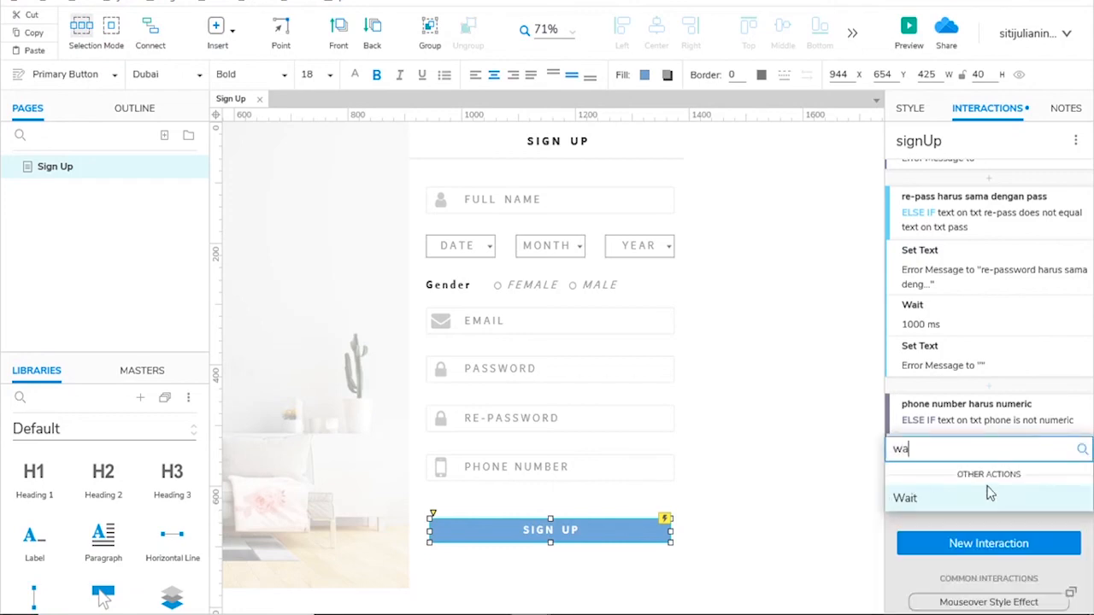
pyautogui.click(985, 497)
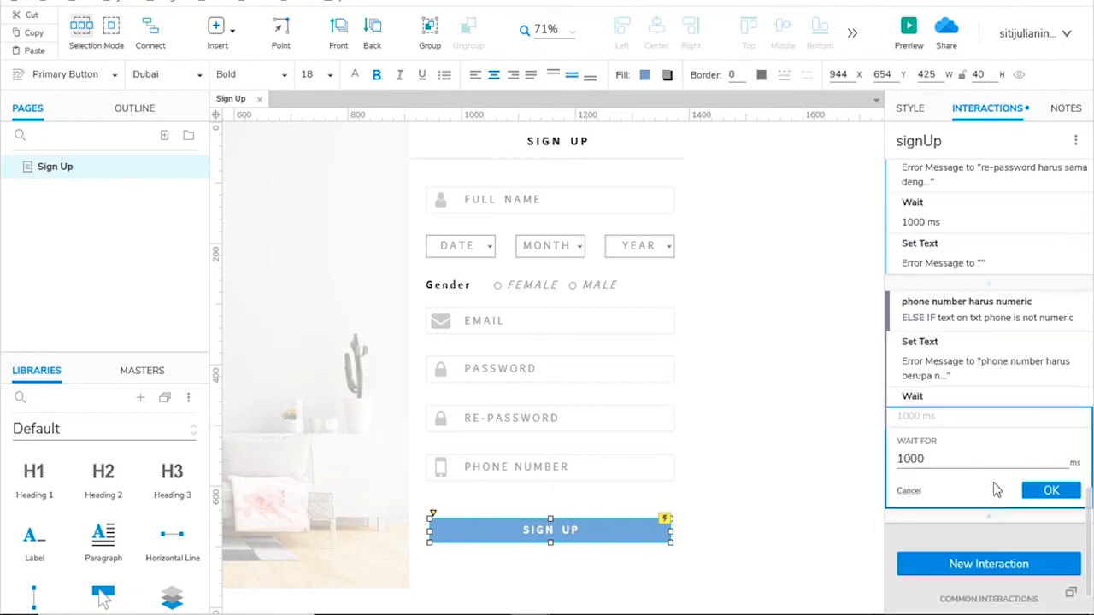
pyautogui.click(1041, 493)
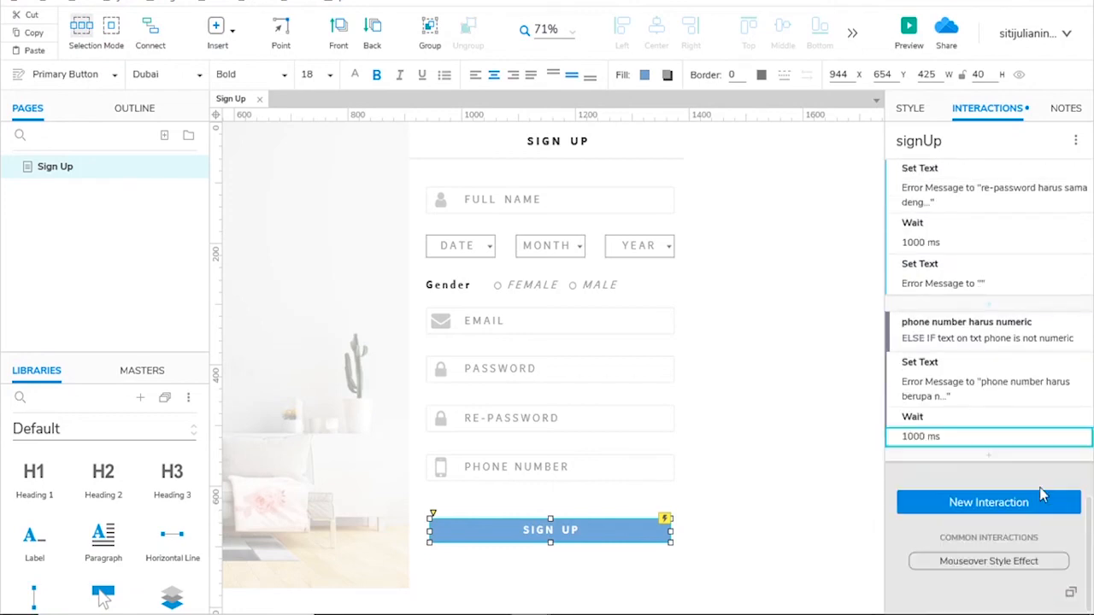
# Add a Set Text action with an empty value for Error Message after the Wait in the phone number case
pyautogui.click(989, 457)
pyautogui.write('set')
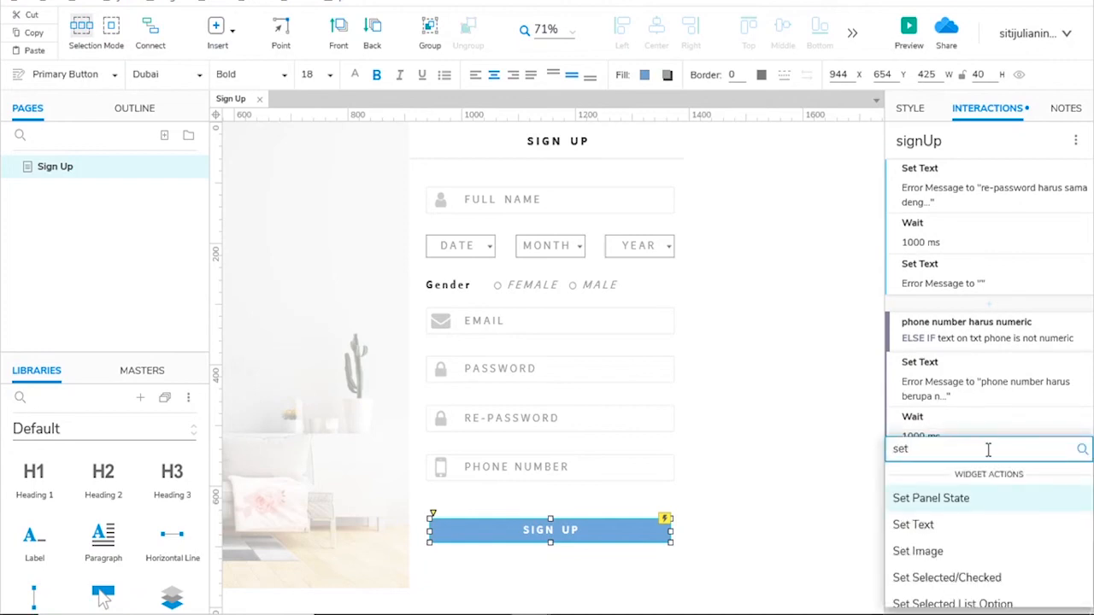
pyautogui.click(914, 524)
pyautogui.write('e')
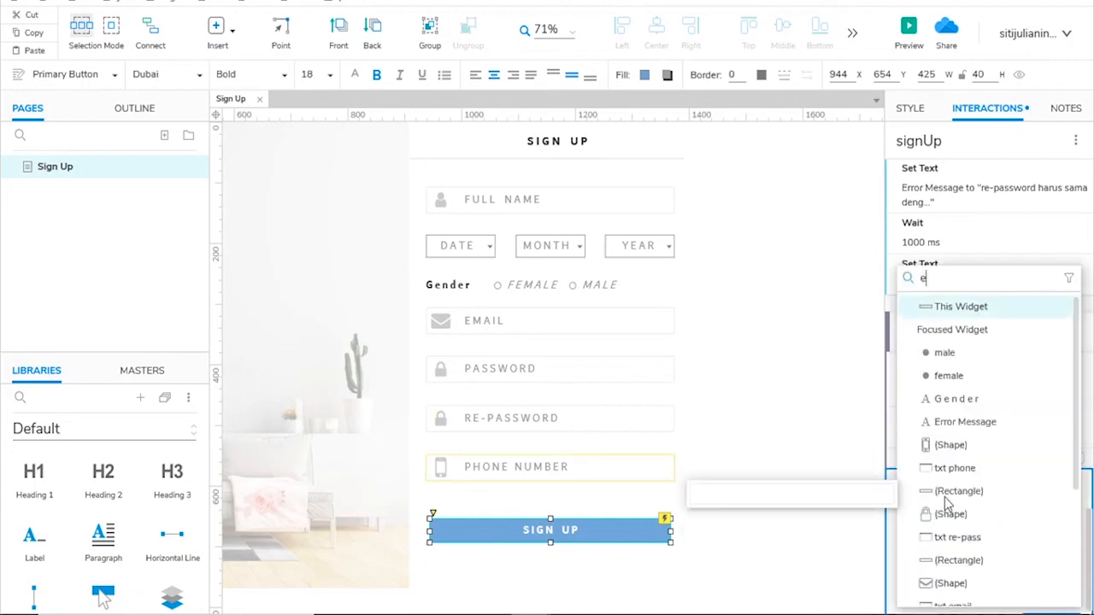
pyautogui.write('rr')
pyautogui.click(957, 308)
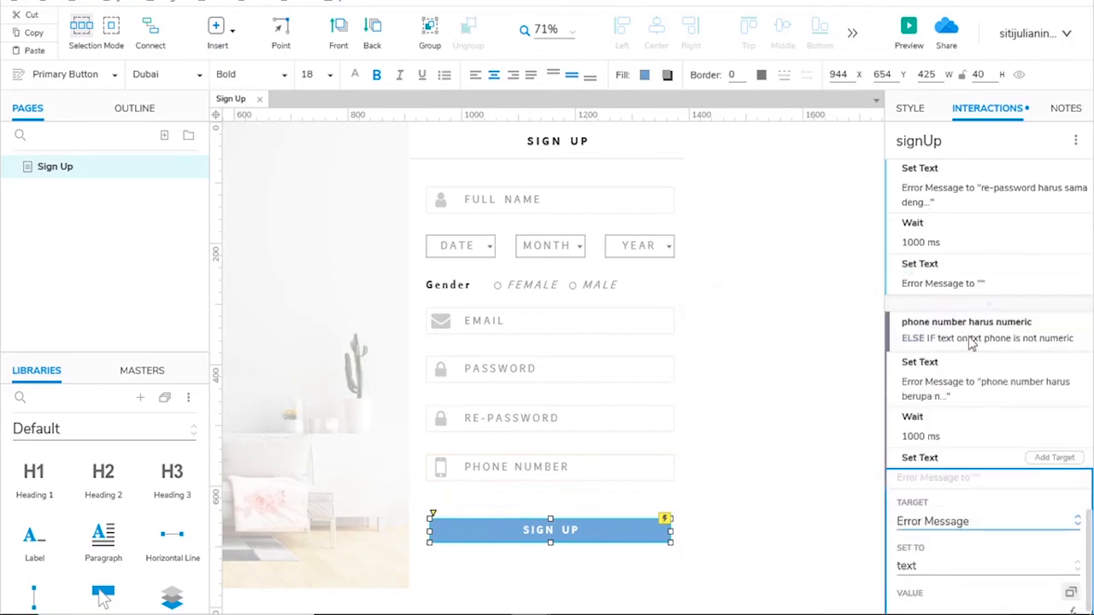
pyautogui.scroll(-3, 971, 341)
pyautogui.click(1037, 438)
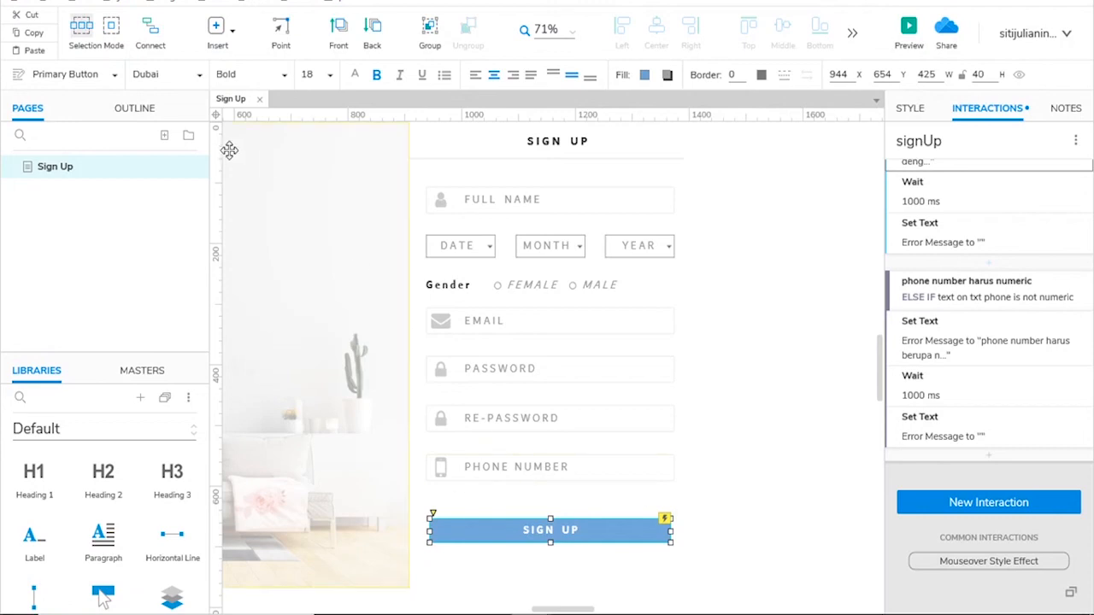
# Add a new page named "Sign In" to the project and return to the Sign Up page
pyautogui.click(165, 138)
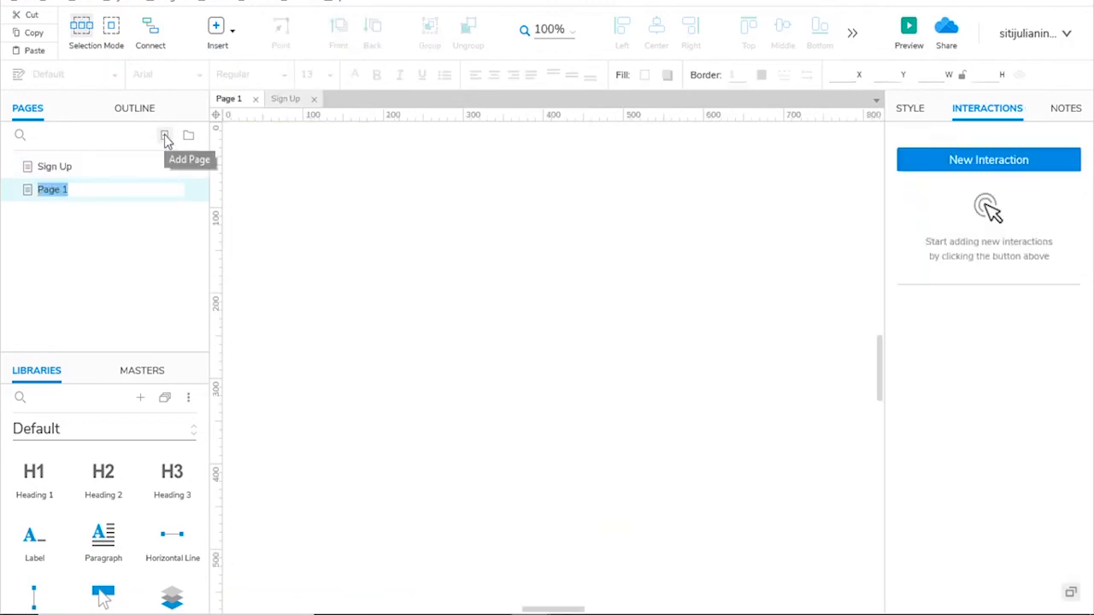
pyautogui.write('Sign In')
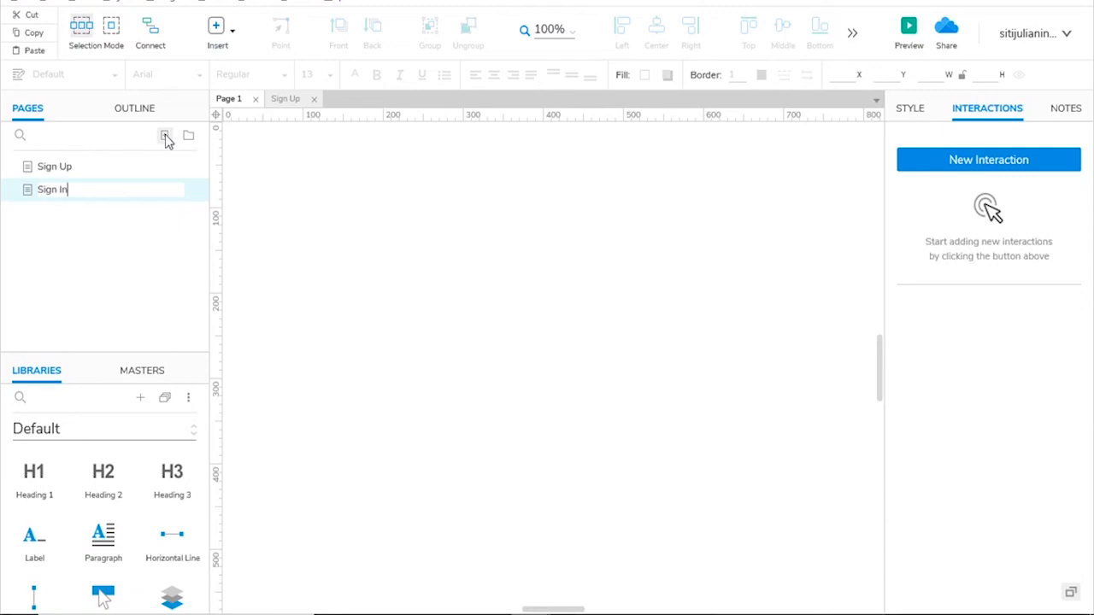
pyautogui.click(122, 217)
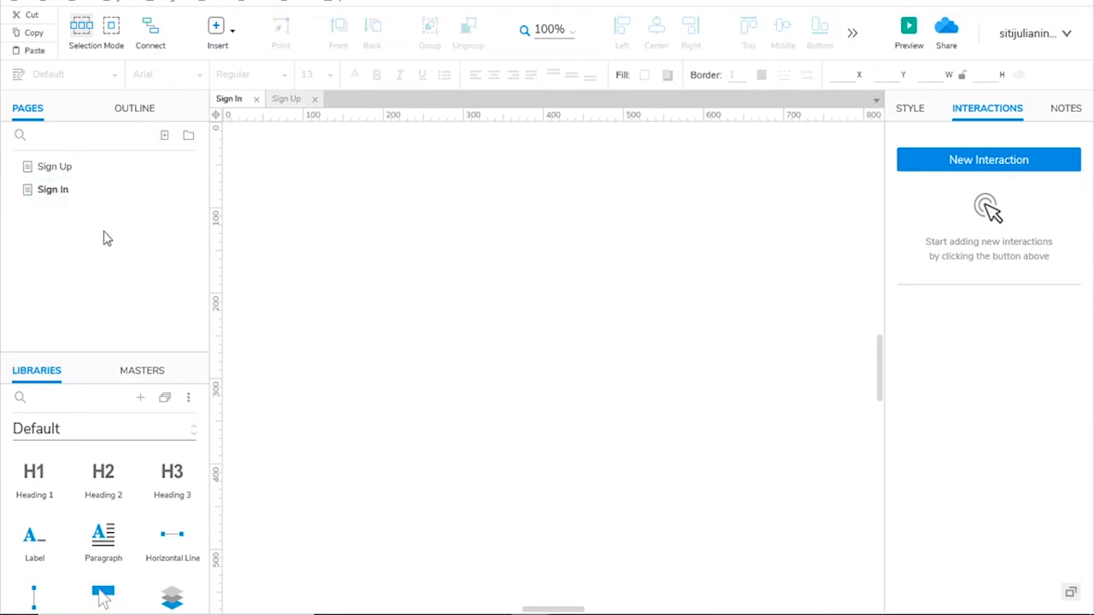
pyautogui.click(73, 169)
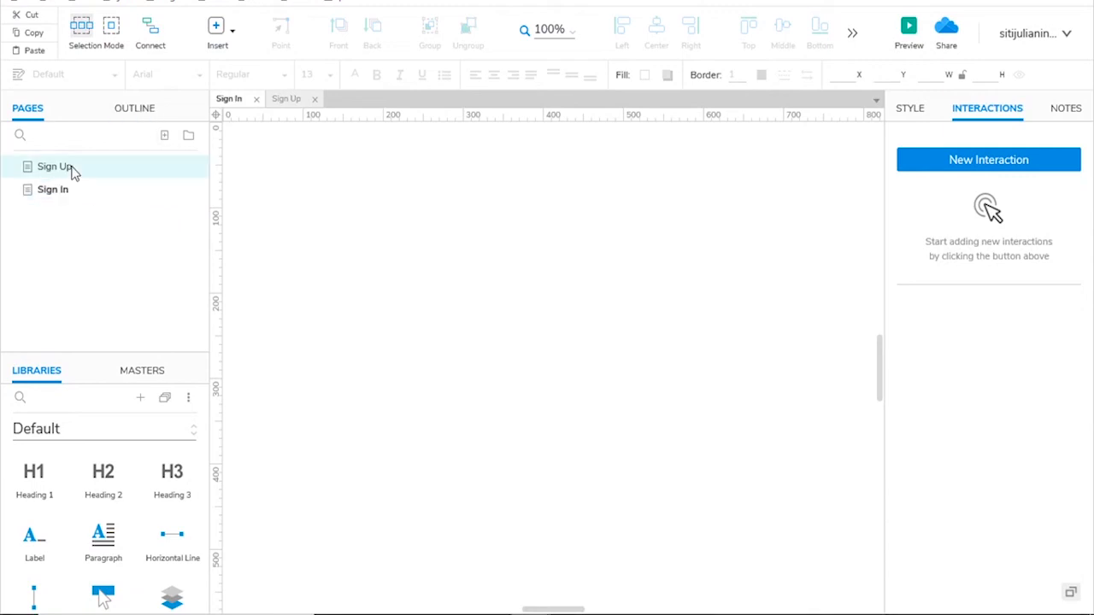
pyautogui.doubleClick(72, 169)
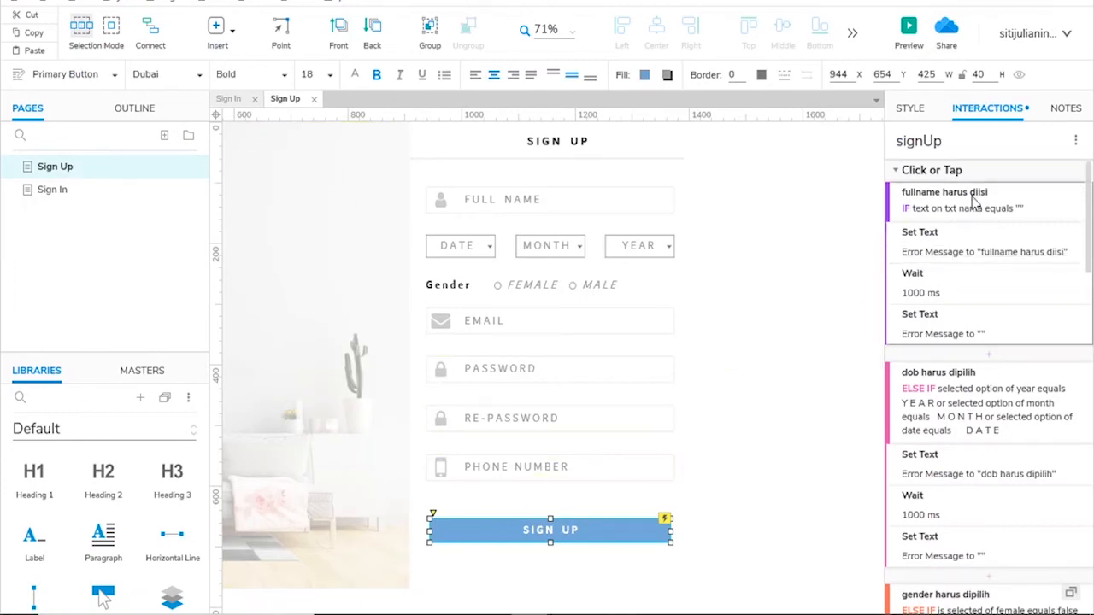
# Add a case named "ke halaman sign in" without any condition to the Sign Up button's Click or Tap event
pyautogui.click(1056, 171)
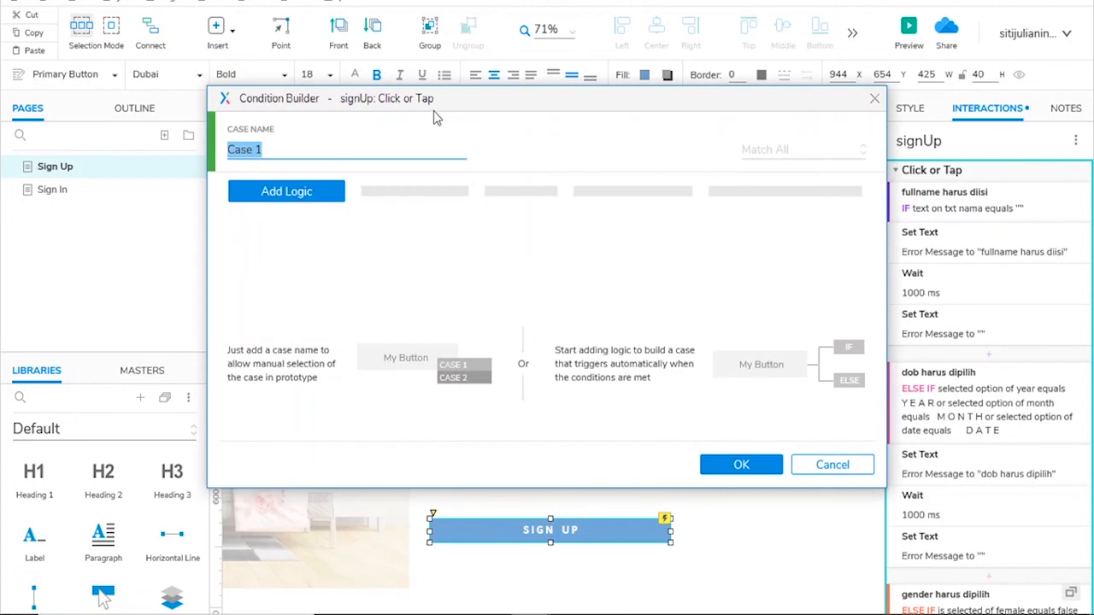
pyautogui.write('ke ')
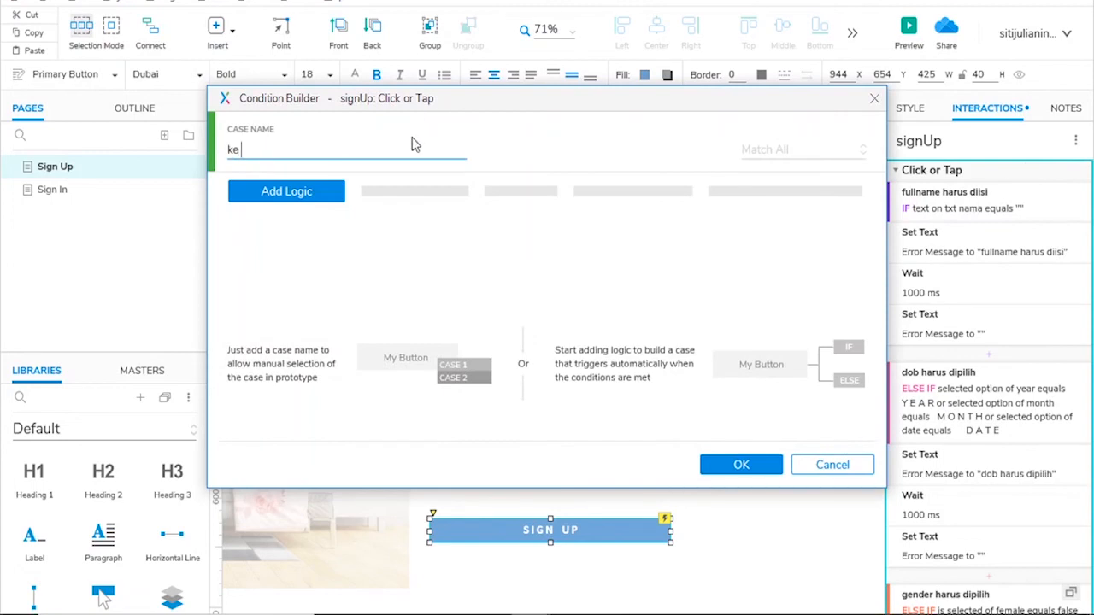
pyautogui.write('halaman sign in')
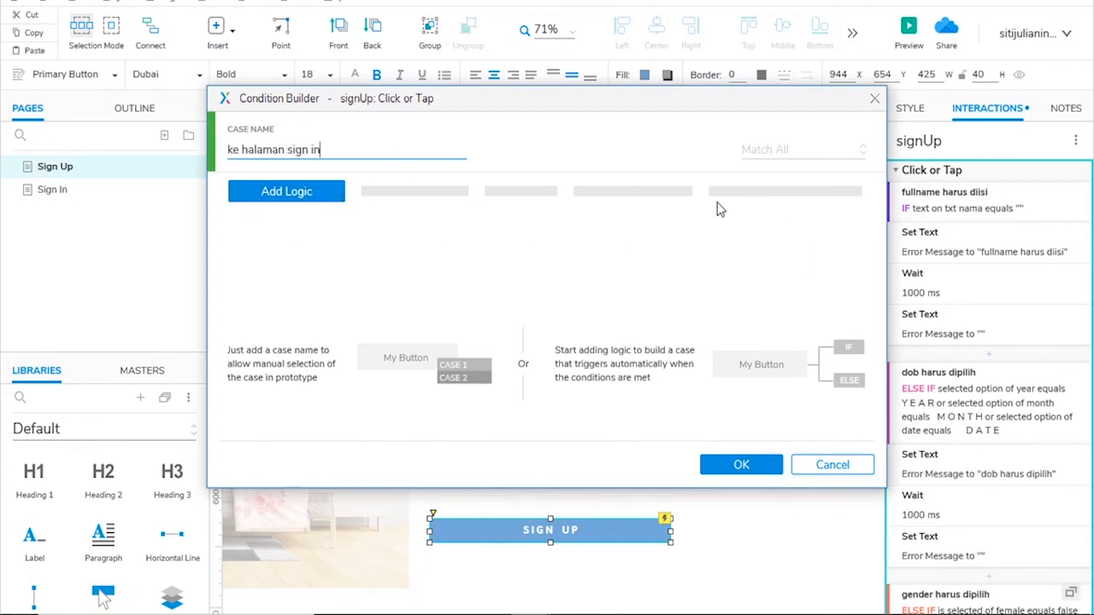
pyautogui.click(752, 464)
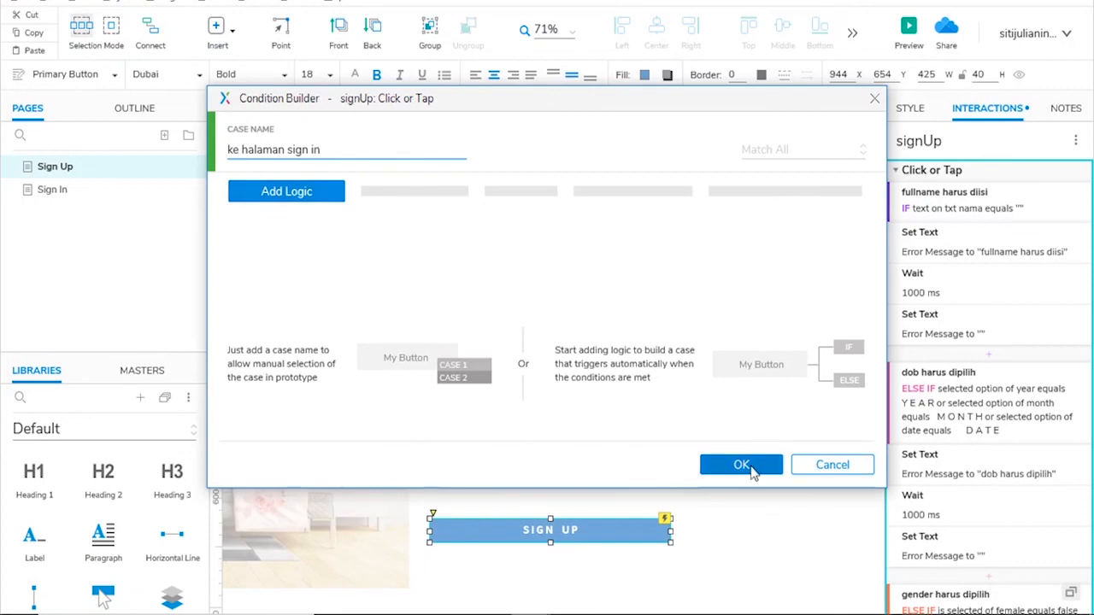
# Add an Open Link action to the "ke halaman sign in" case that links to the Sign In page
pyautogui.scroll(-8, 1047, 300)
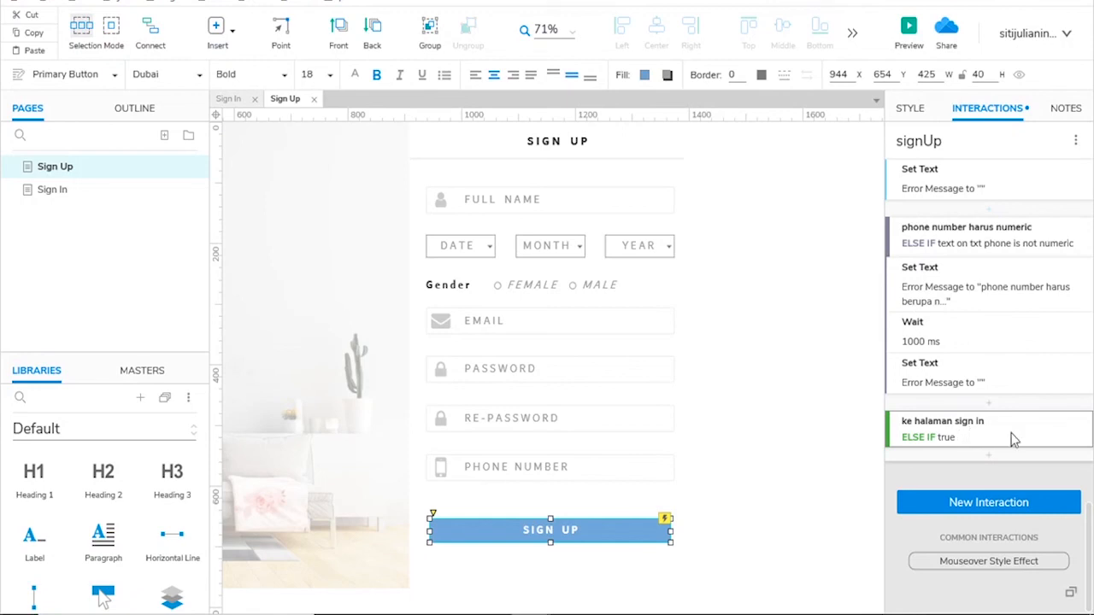
pyautogui.click(988, 454)
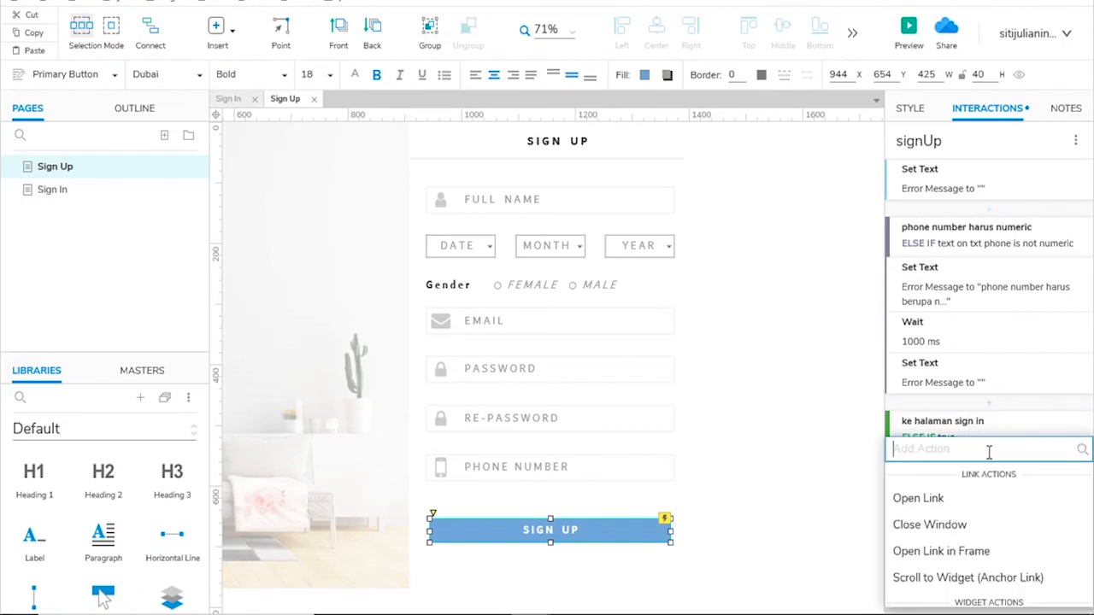
pyautogui.click(933, 504)
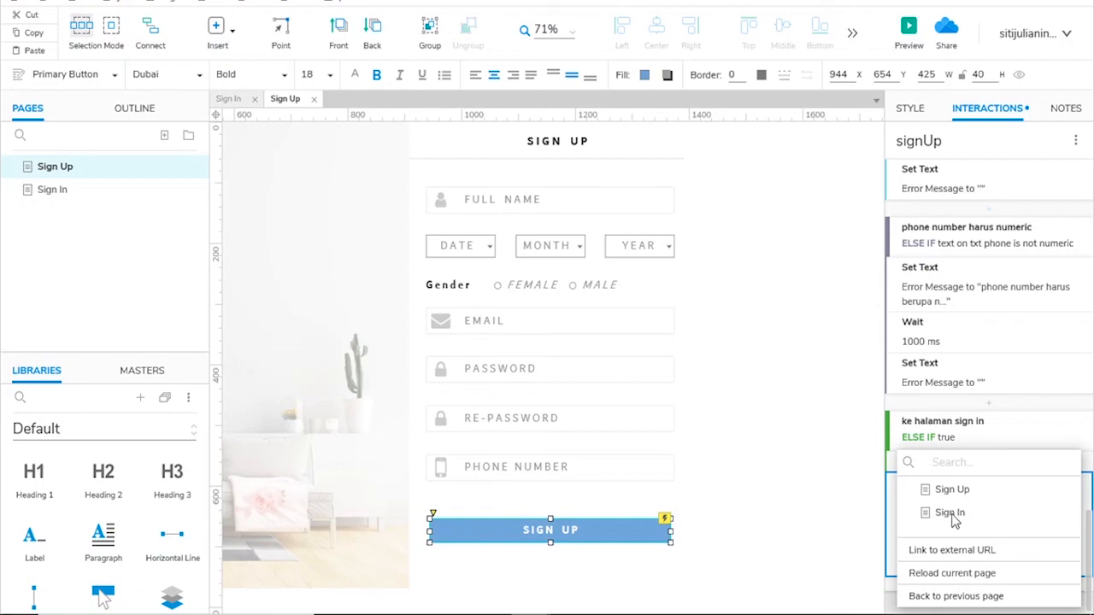
pyautogui.click(950, 513)
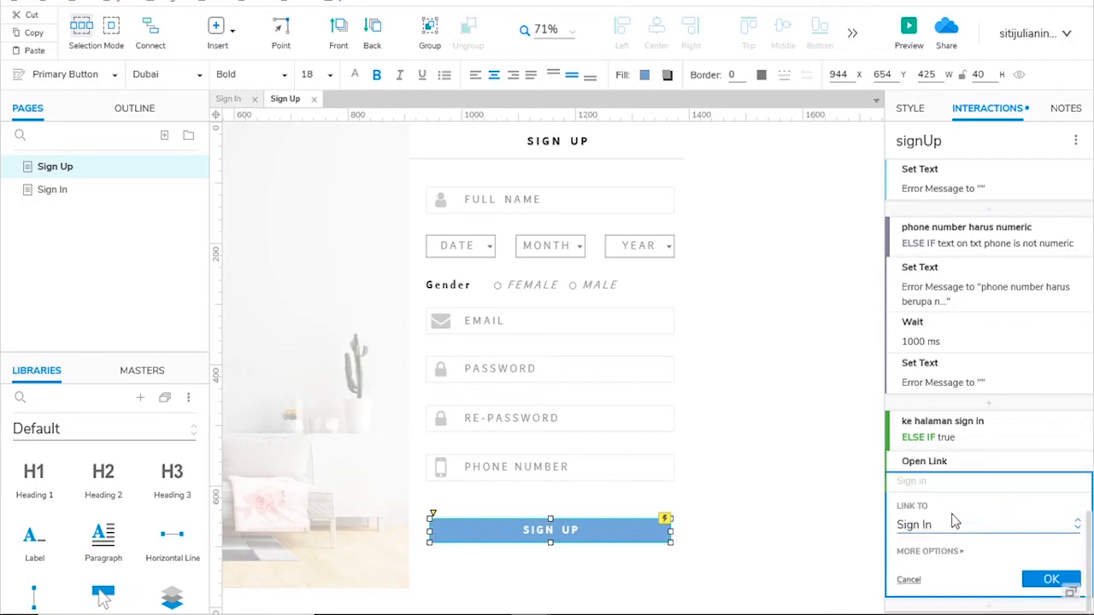
pyautogui.click(1048, 579)
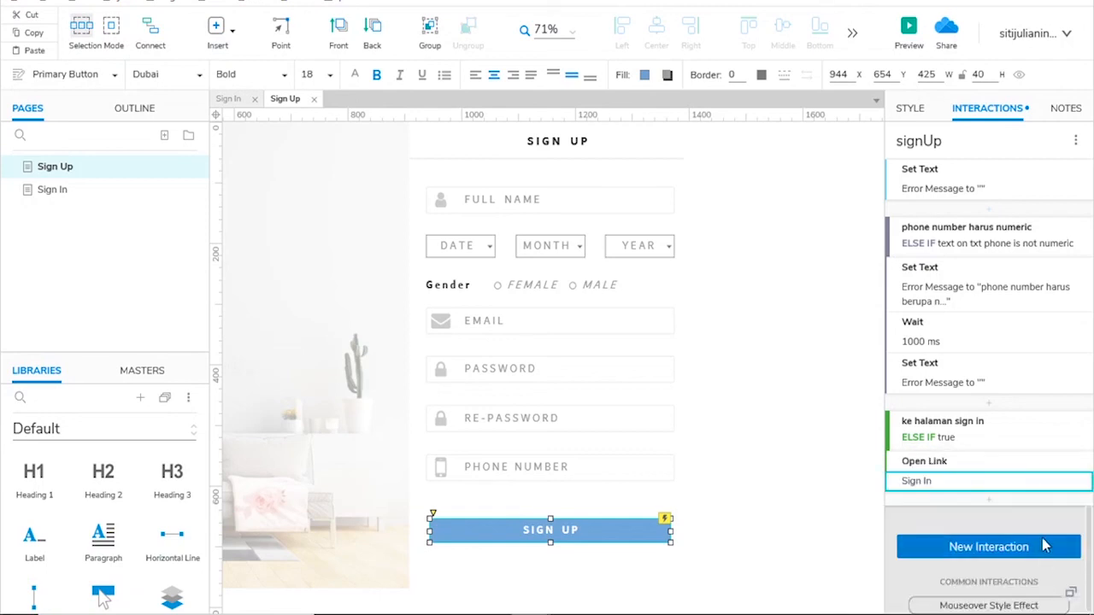